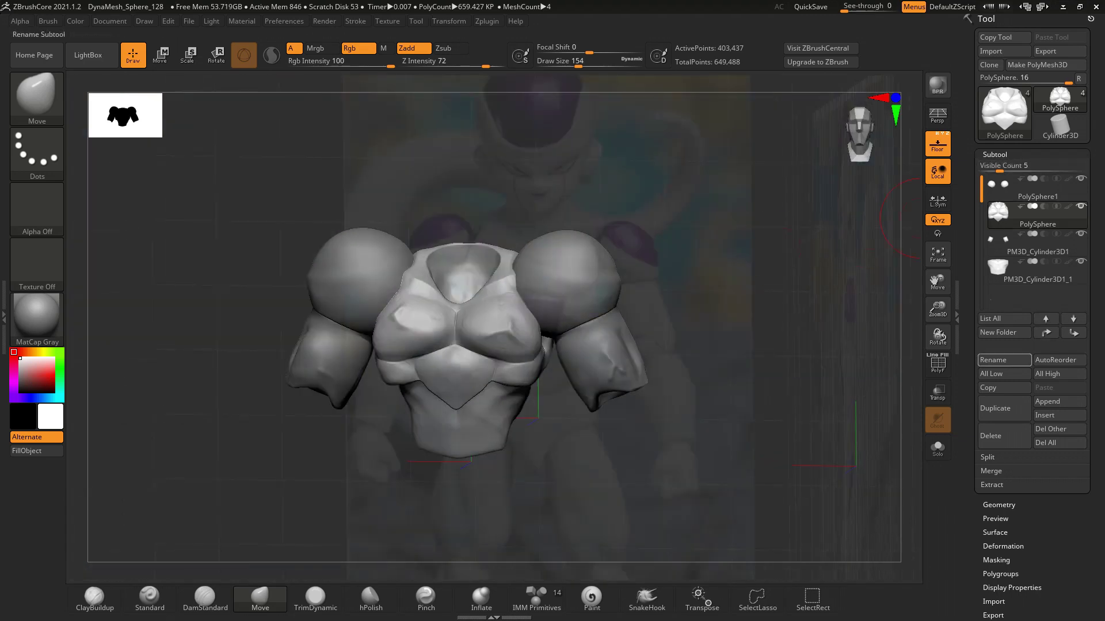
Turn on Transp and Ghost, then briefly hide and show the torso subtool
click(937, 393)
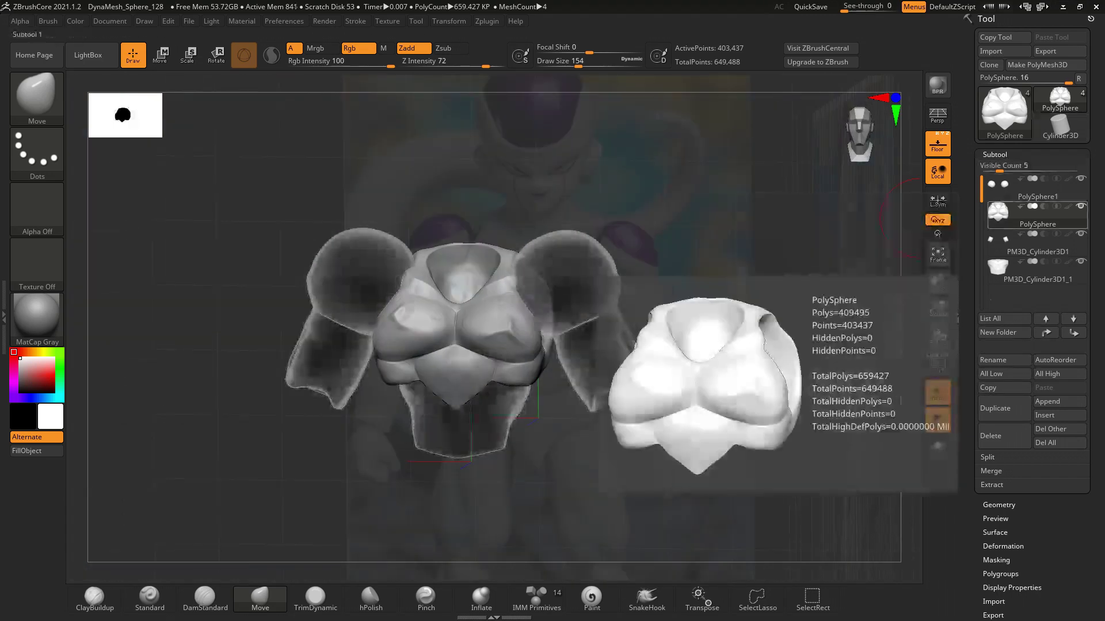
click(1037, 249)
click(1081, 206)
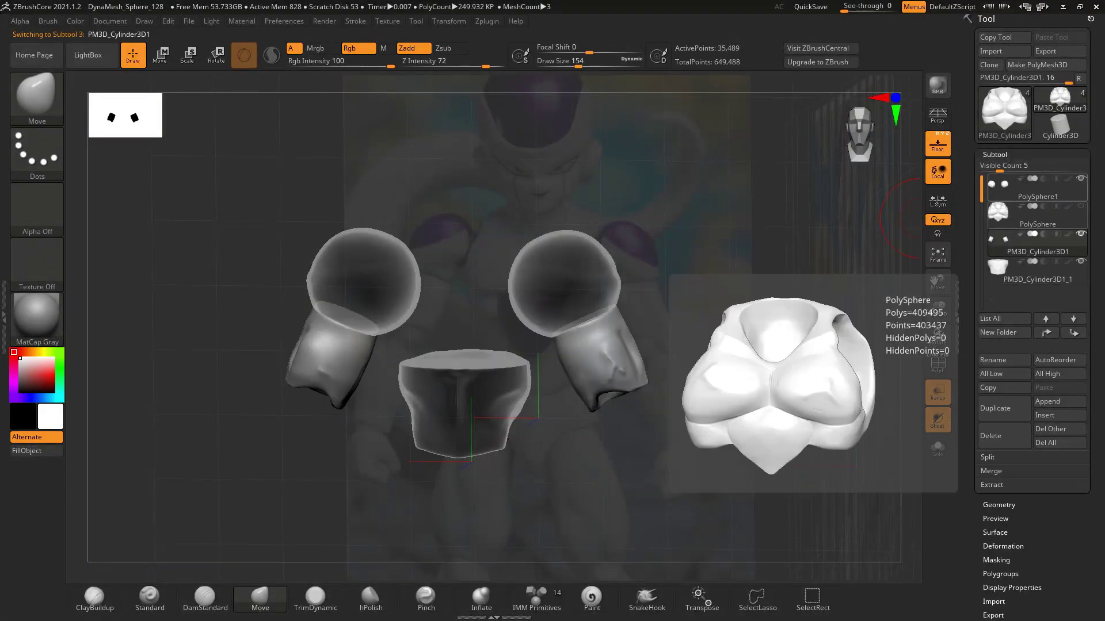
click(1080, 206)
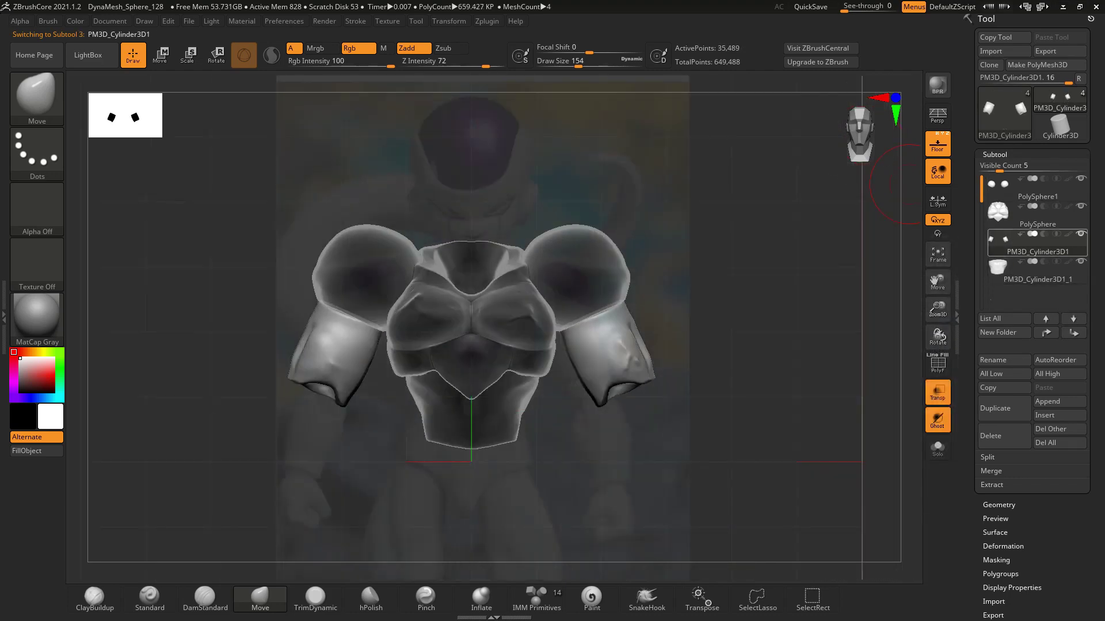
Cycle through the torso, shoulder spheres, arm cylinders and lower waist subtools
click(1037, 216)
click(1037, 187)
click(1037, 216)
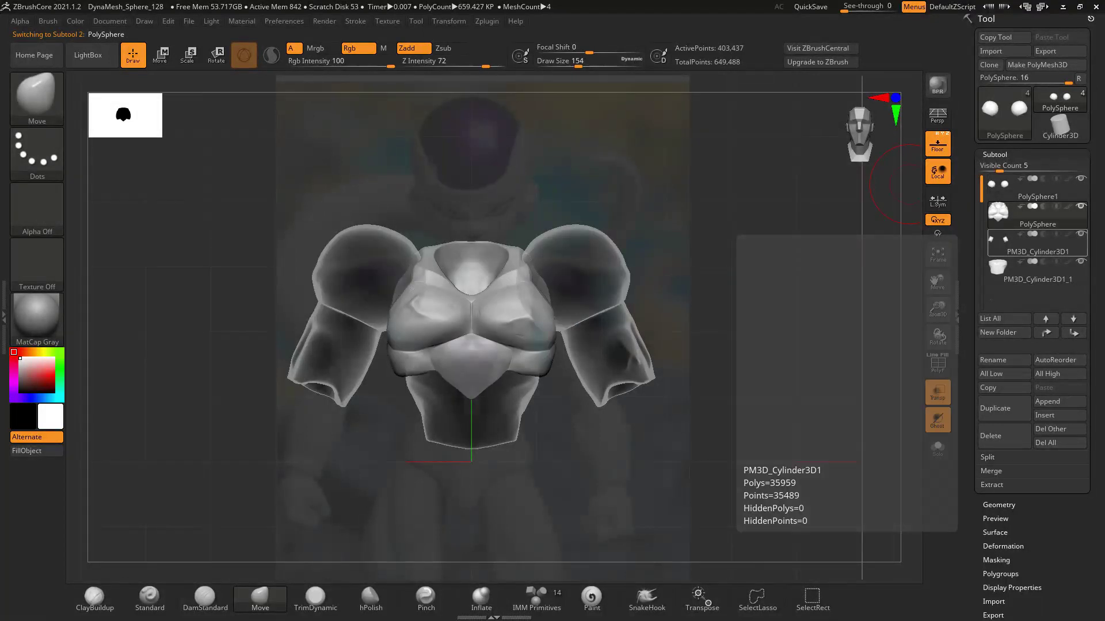
click(1038, 244)
click(1038, 270)
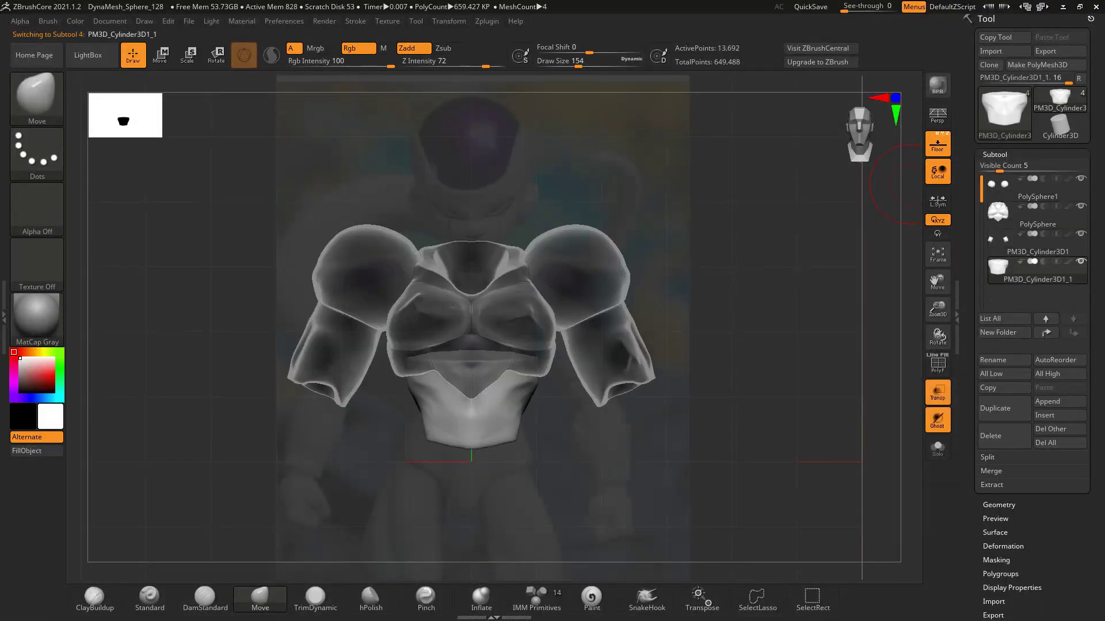
Insert a new Cylinder3D subtool into the armour model
click(1059, 401)
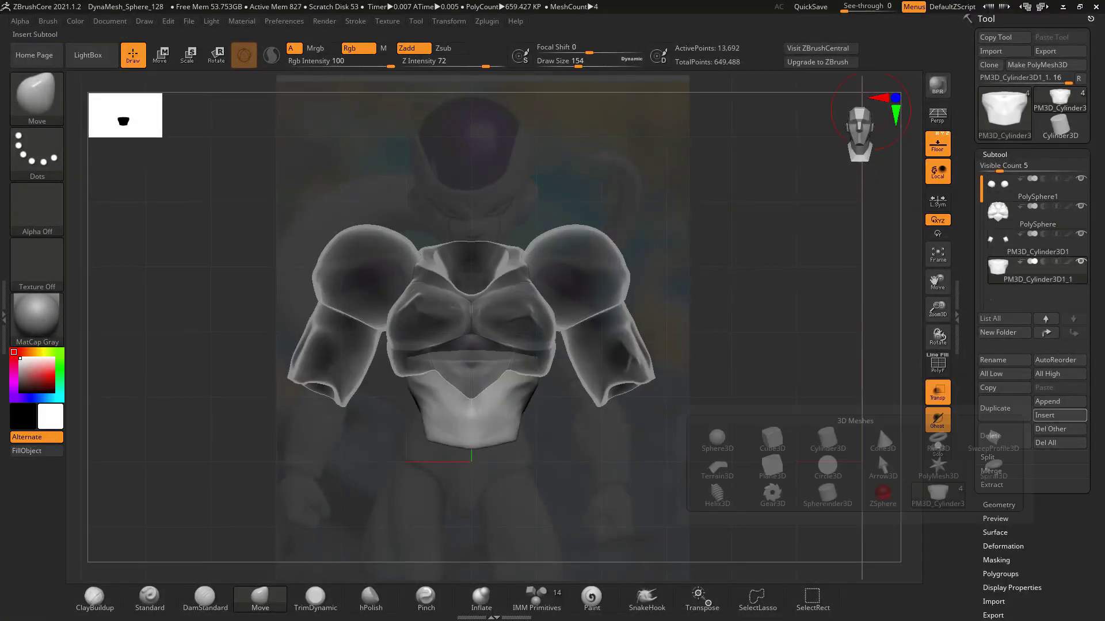
click(1059, 414)
click(827, 440)
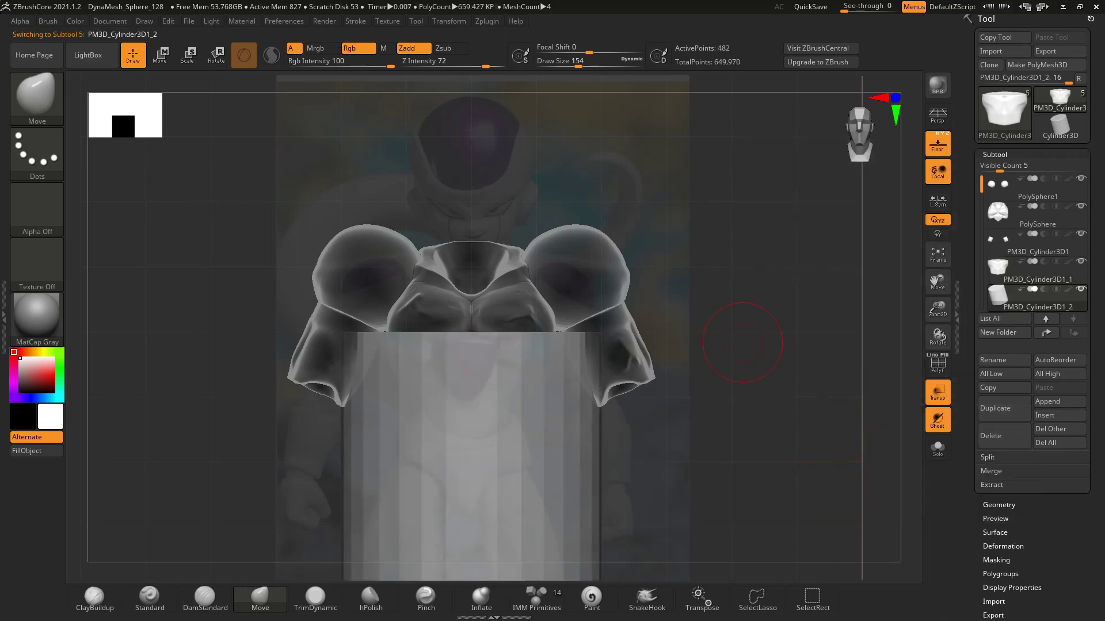
Move the cylinder up to the torso top and shrink and shorten it into a neck
key(e)
drag(470, 368, 471, 187)
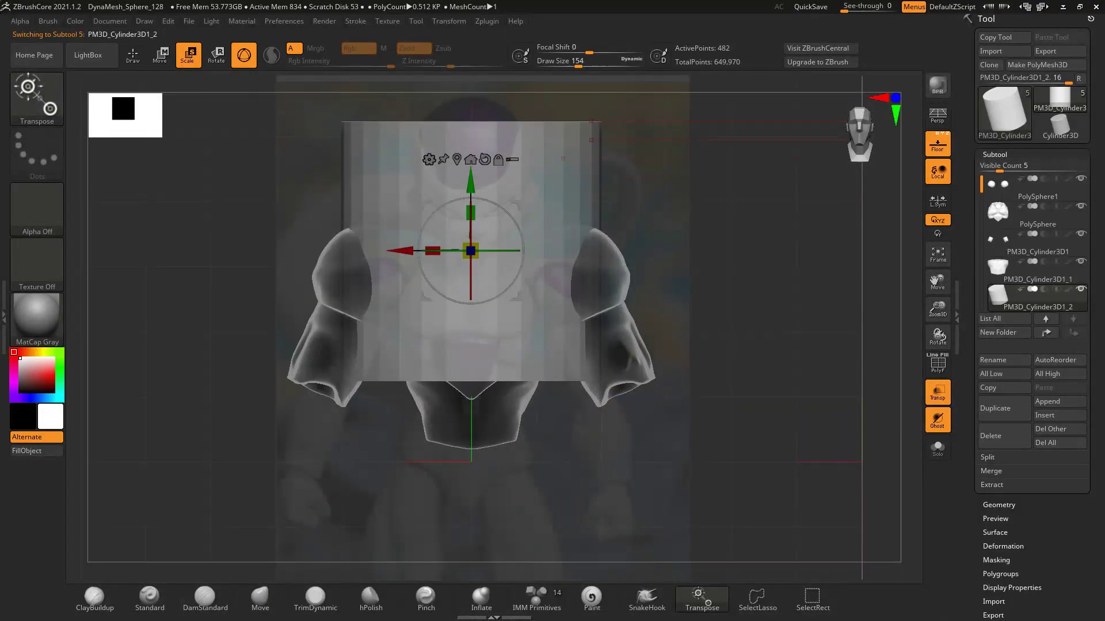
mouse_move(471, 251)
mouse_down()
mouse_move(449, 262)
mouse_move(457, 258)
mouse_up()
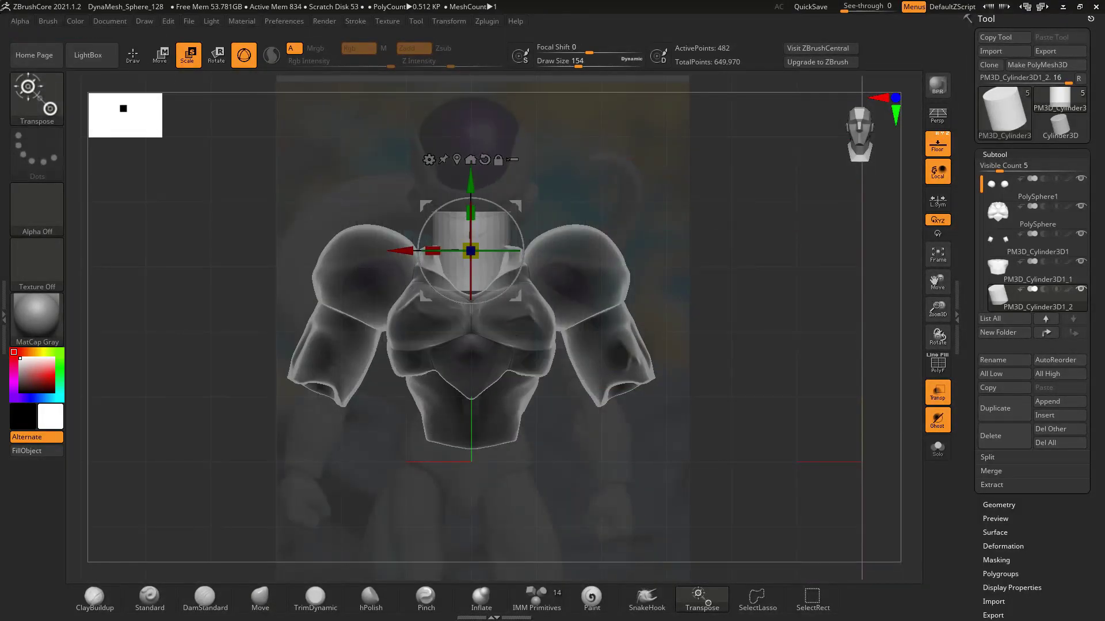
drag(470, 214, 470, 259)
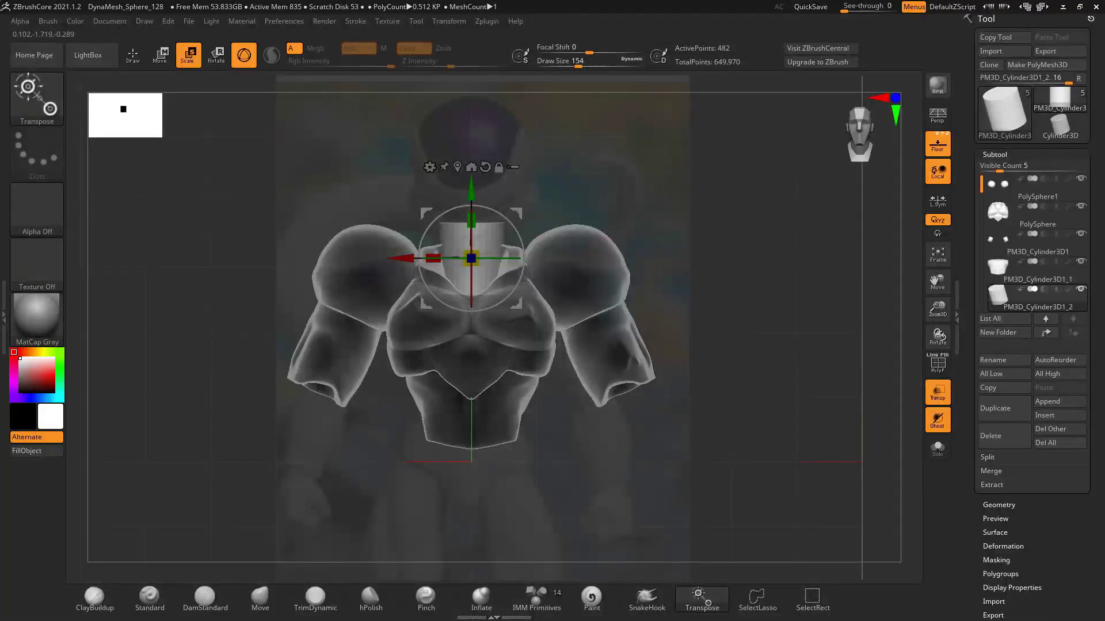
drag(720, 345, 765, 352)
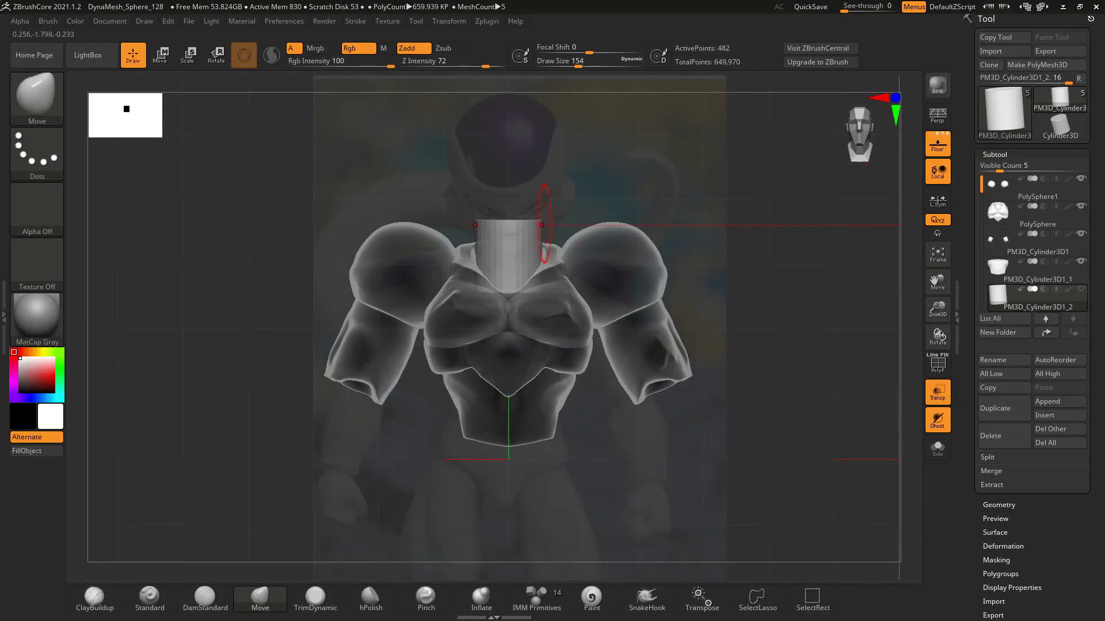
Pull the neck's top edge, then select the torso to inspect its neck opening
drag(541, 229, 539, 222)
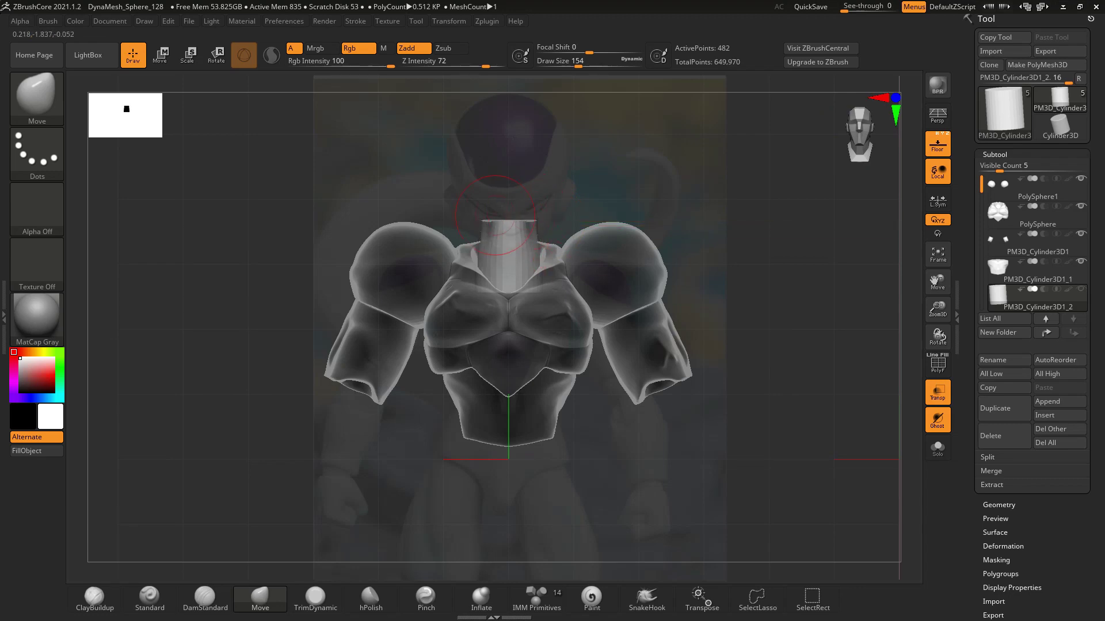
mouse_move(522, 224)
right_down()
mouse_move(483, 208)
mouse_move(527, 215)
right_up()
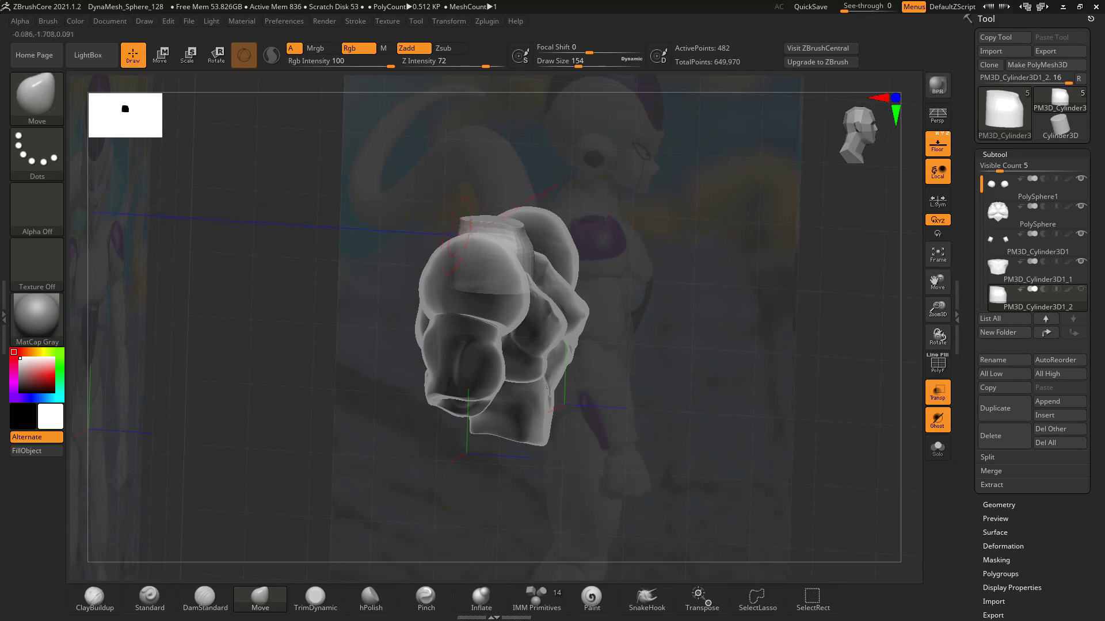
right_drag(469, 218, 492, 249)
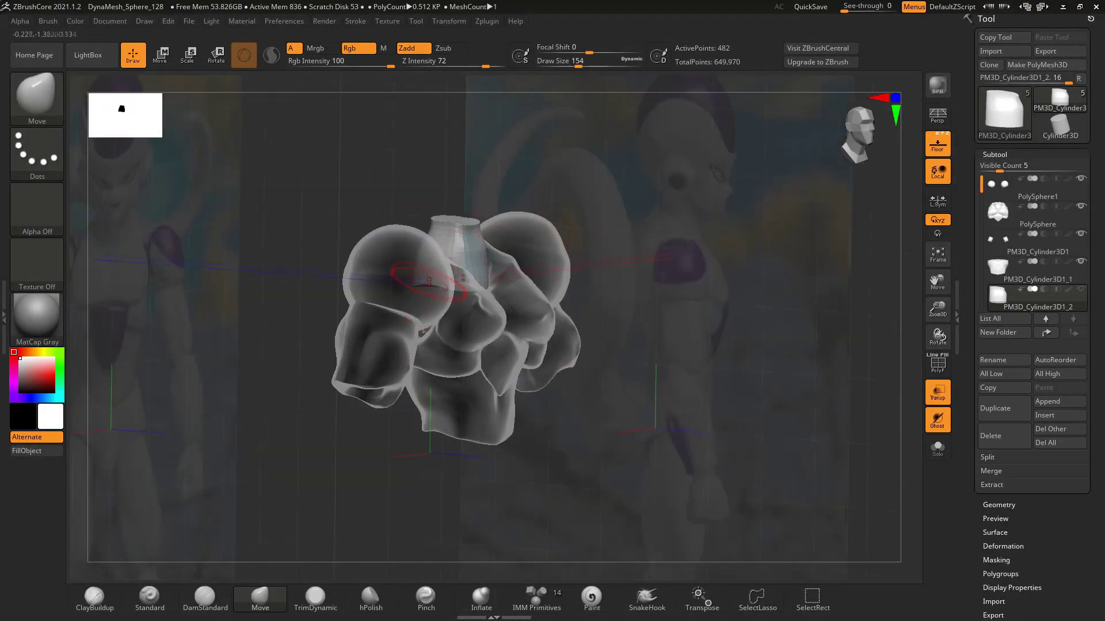
right_drag(428, 270, 399, 293)
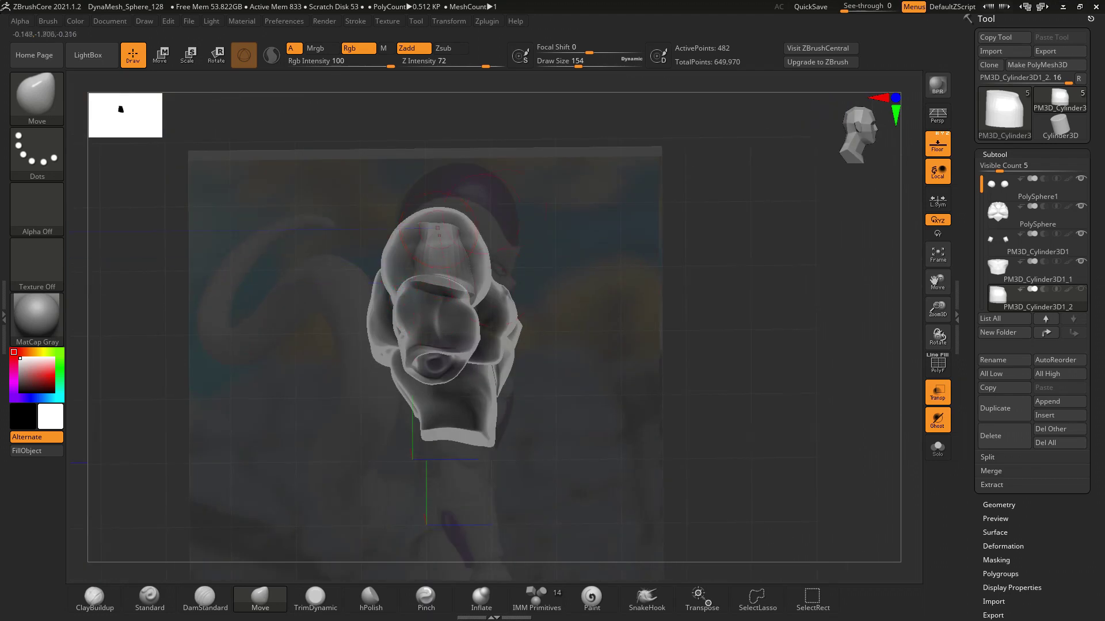
right_drag(437, 230, 397, 259)
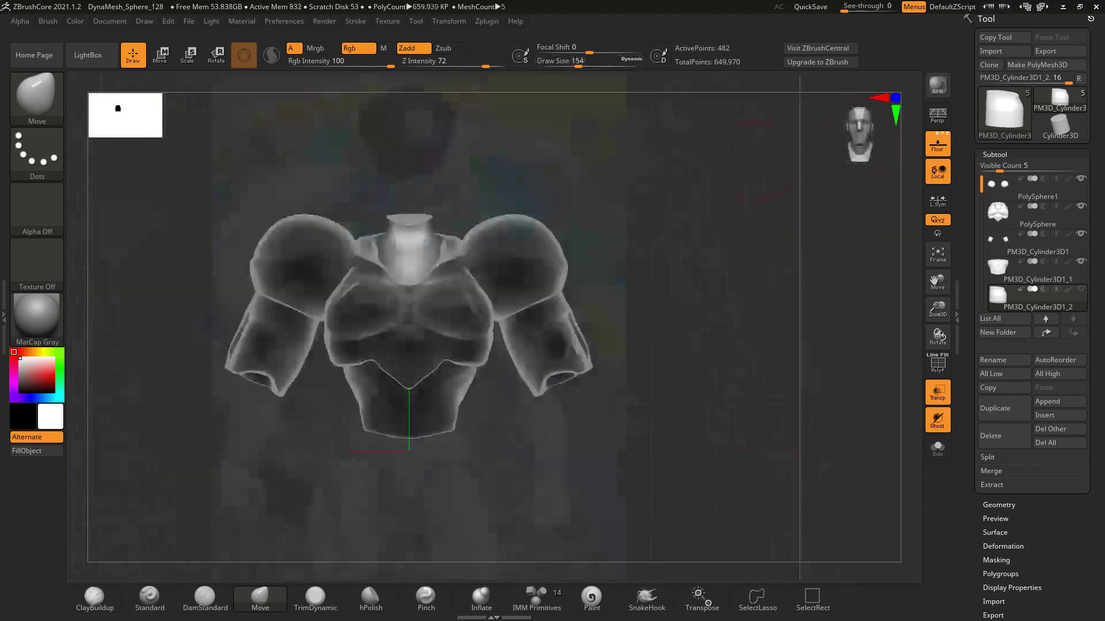
alt+click(465, 231)
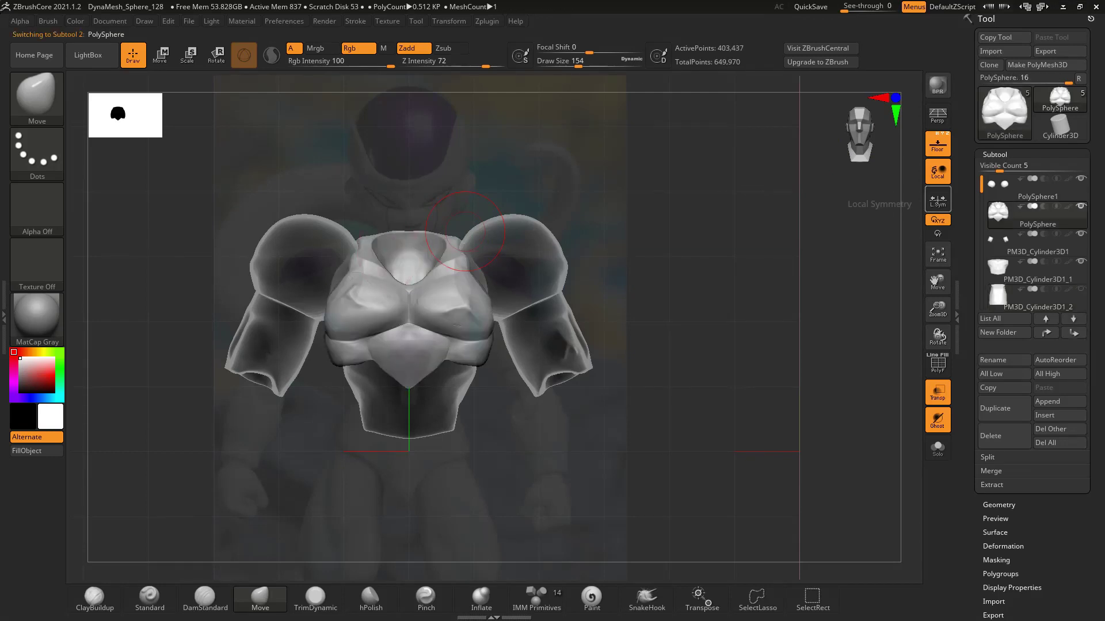
right_drag(414, 260, 433, 286)
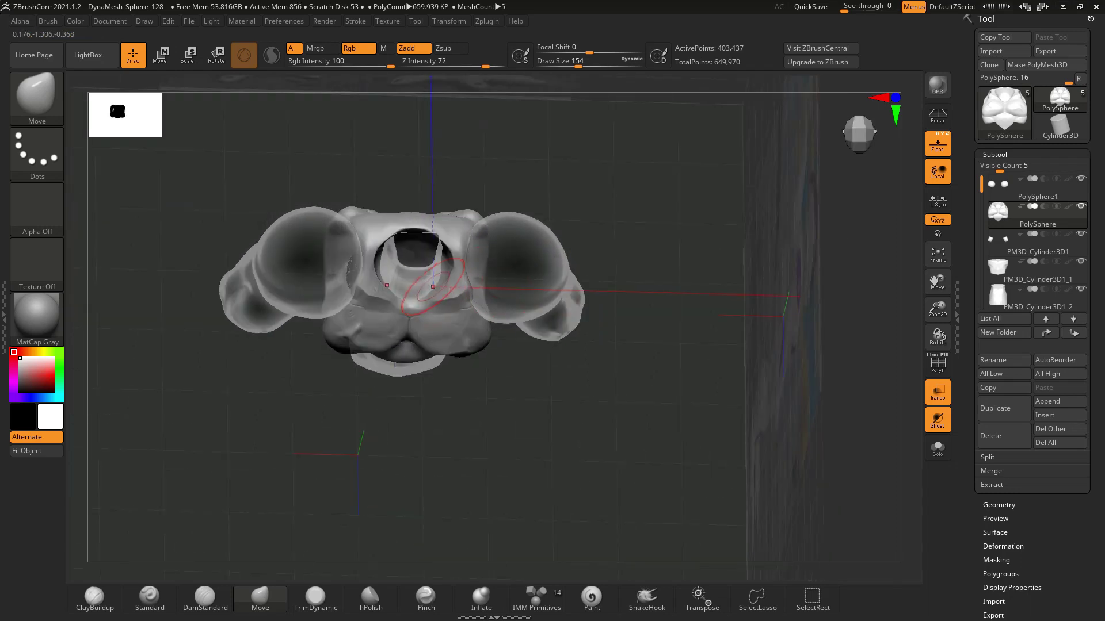
right_drag(645, 271, 657, 252)
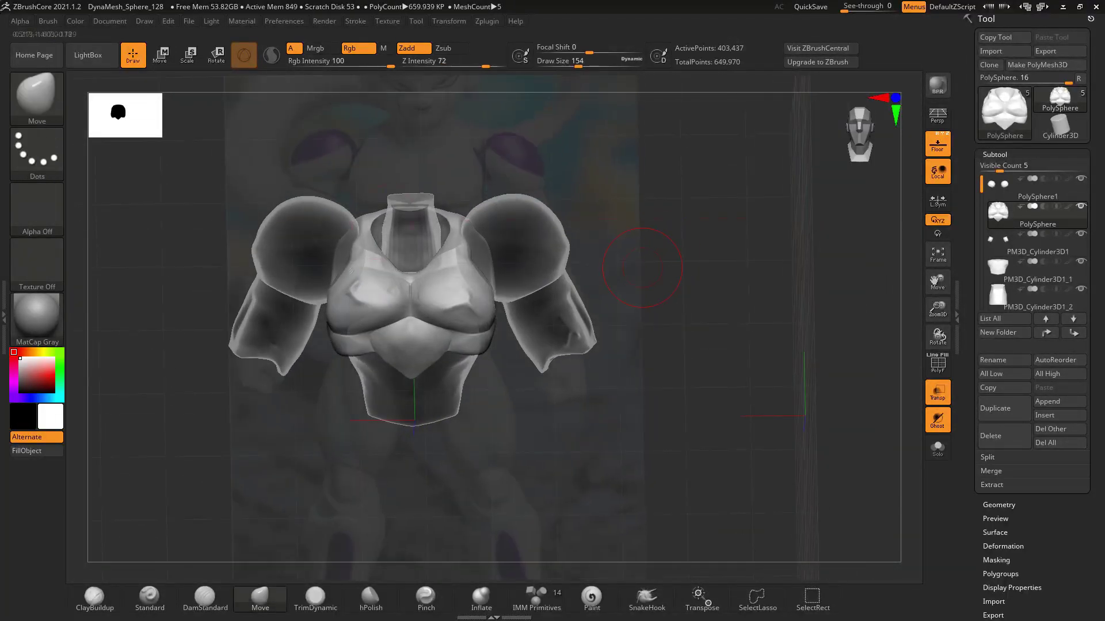
Switch to the Move brush (BMV) and reselect the neck cylinder in a front view
key(b)
key(m)
key(v)
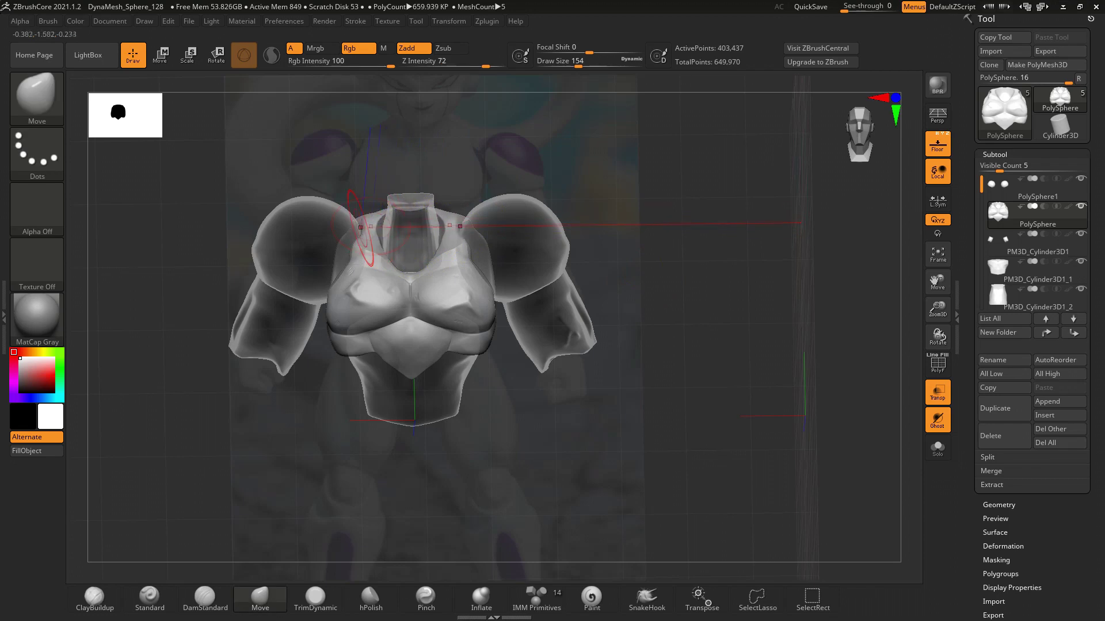
right_drag(483, 183, 322, 259)
alt+click(368, 269)
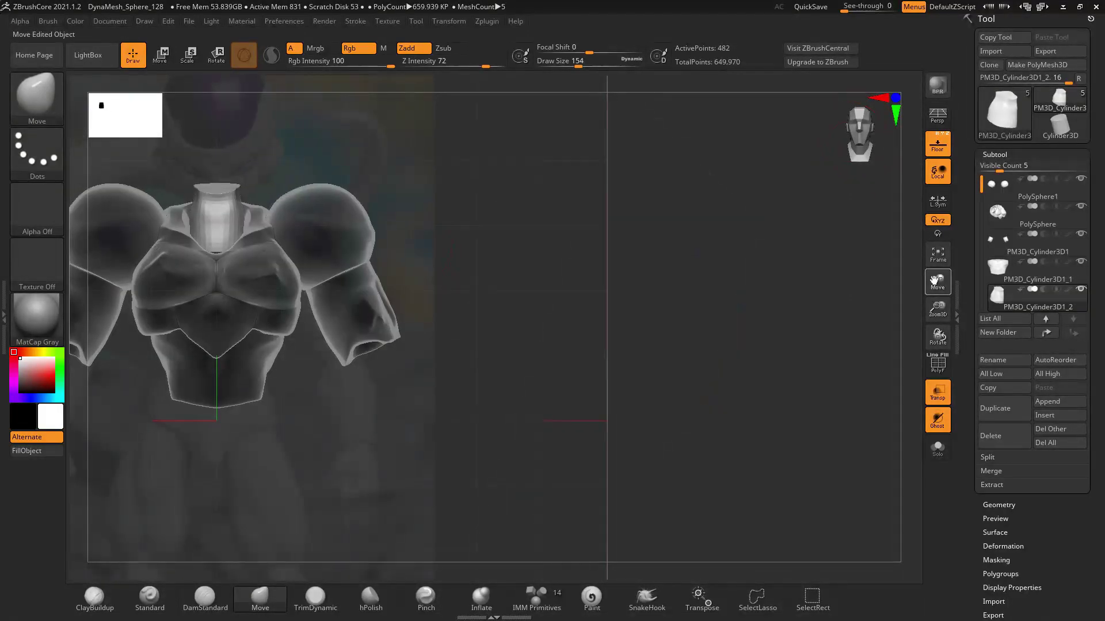
alt+right_drag(699, 296, 919, 296)
Set up the Standard brush with strength 29 and size 12
click(150, 598)
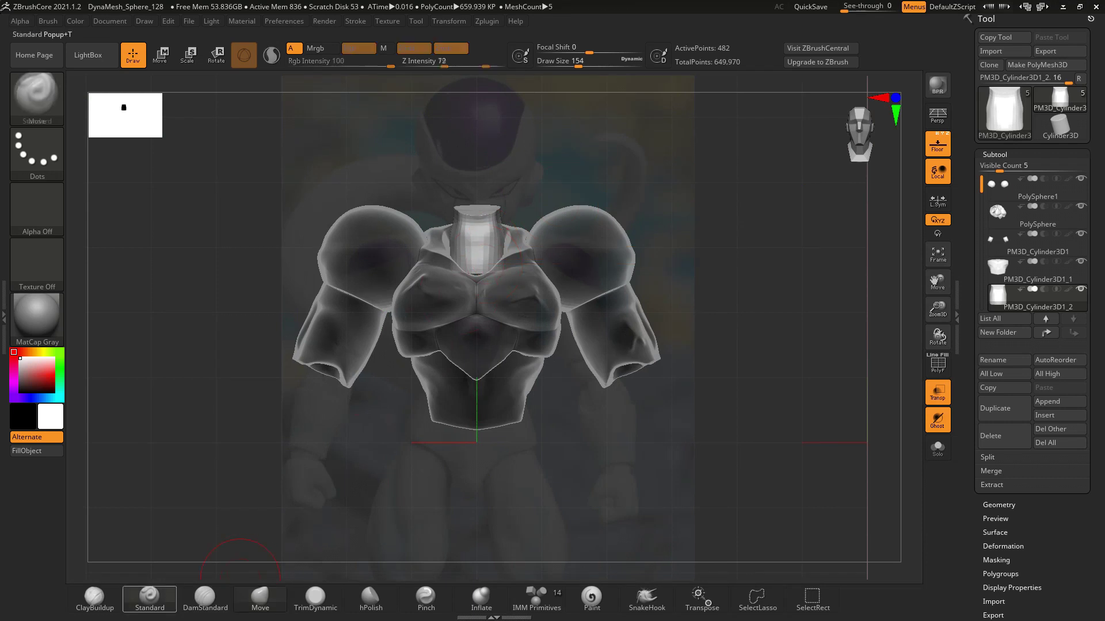
click(557, 62)
click(455, 63)
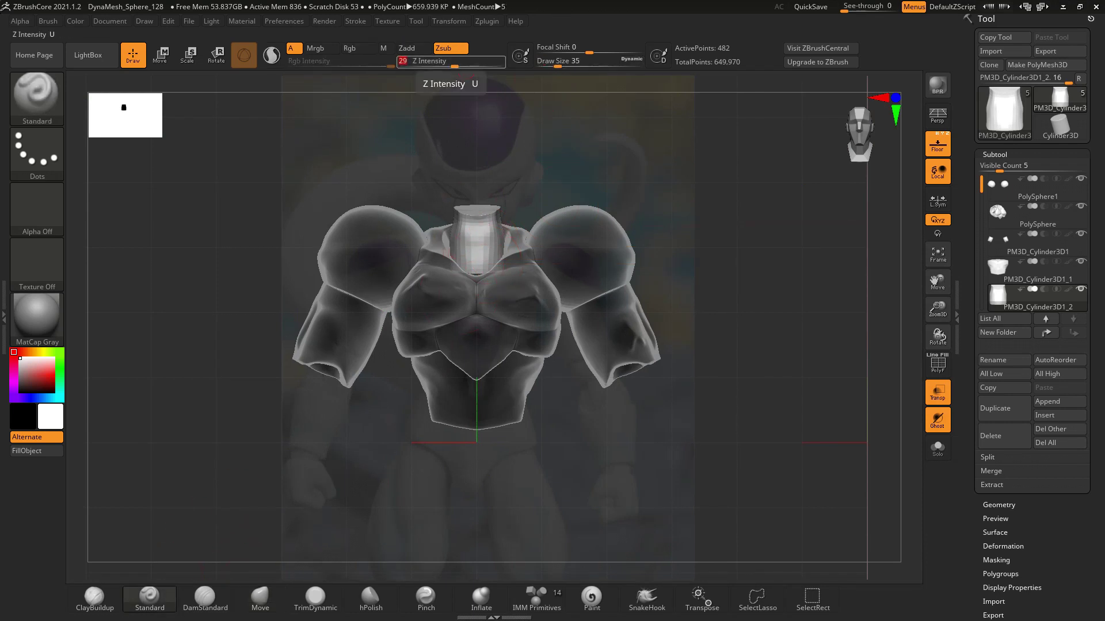
text(s12)
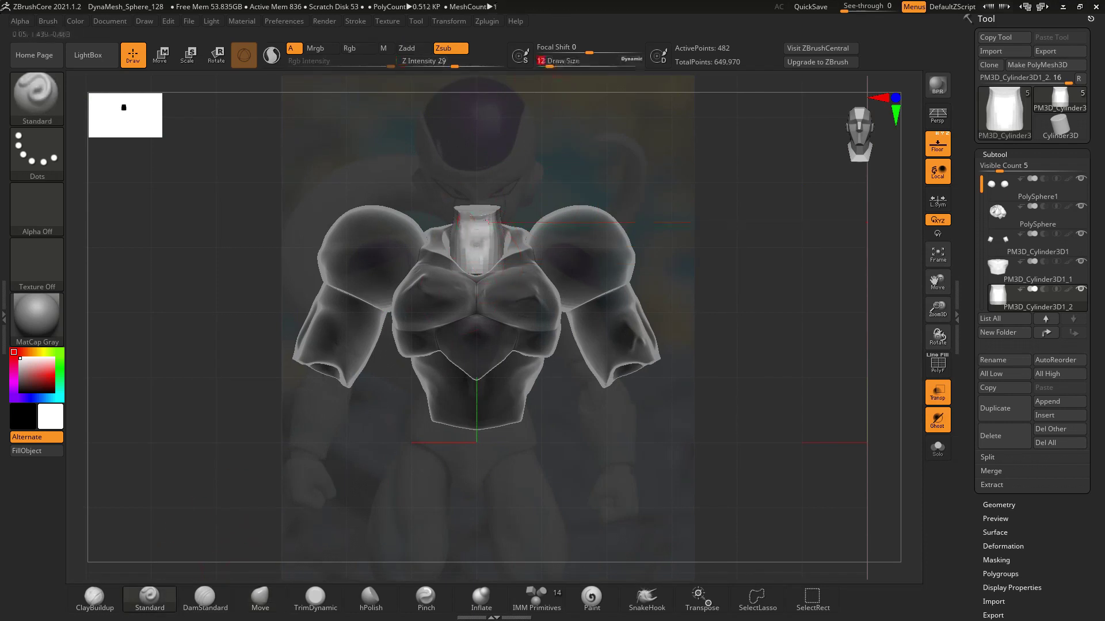
key(Return)
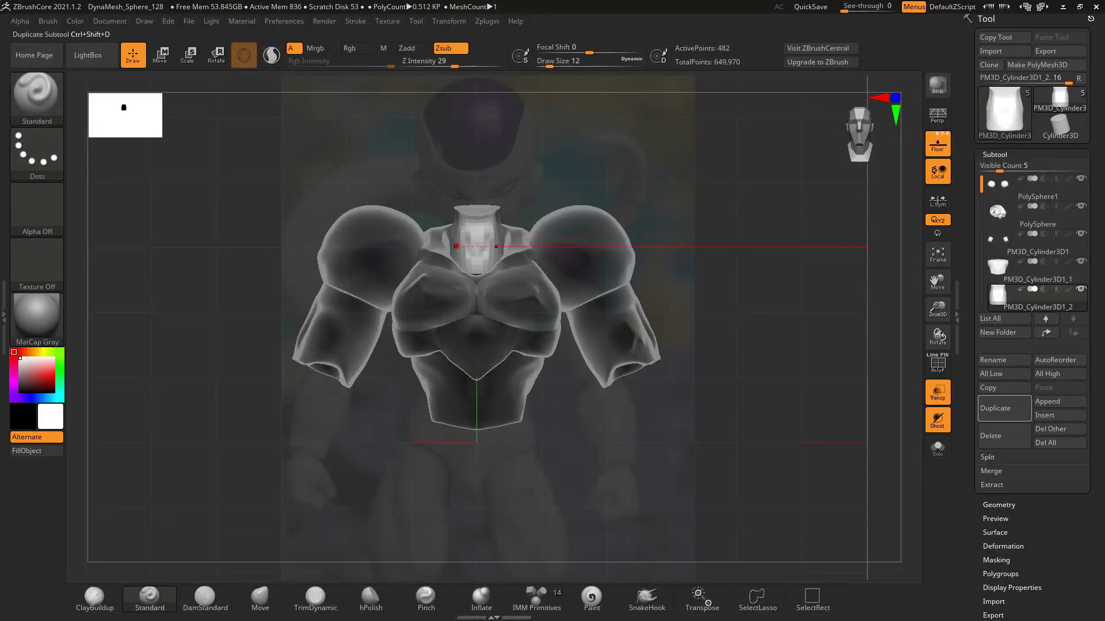
Subdivide the neck cylinder and convert it to DynaMesh at resolution 216
key(ctrl+d)
key(ctrl+d)
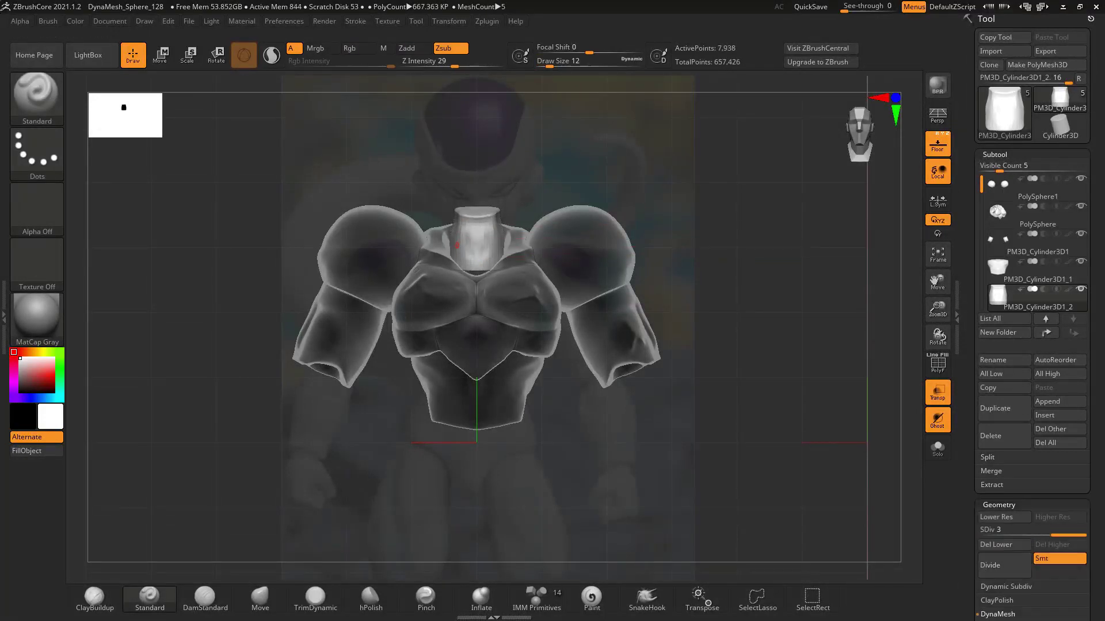
click(998, 614)
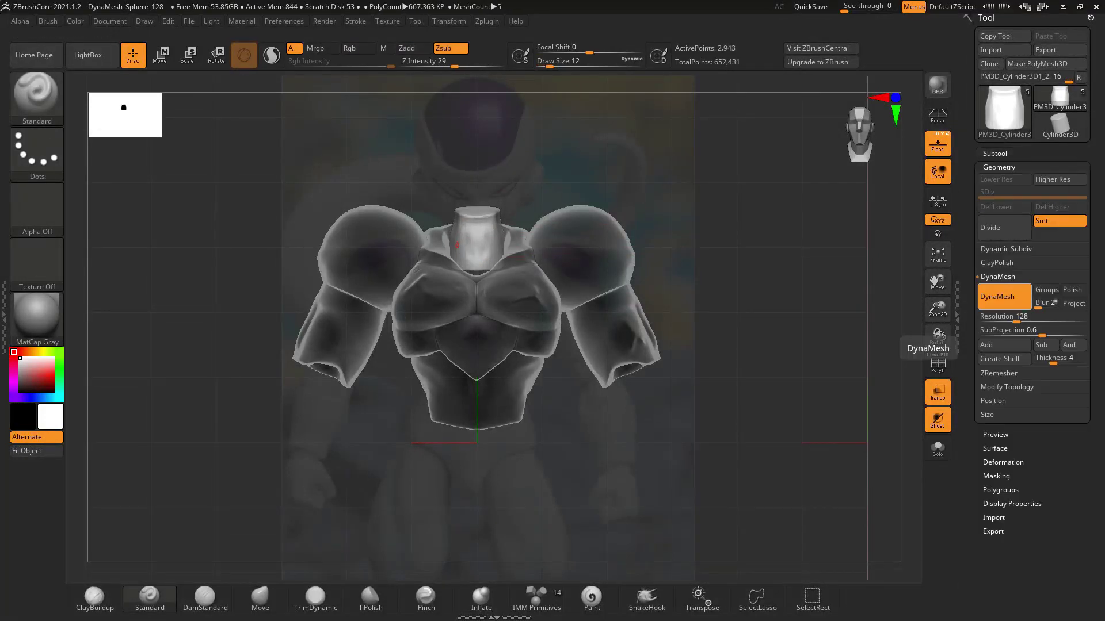
click(1004, 296)
ctrl+drag(915, 348, 927, 348)
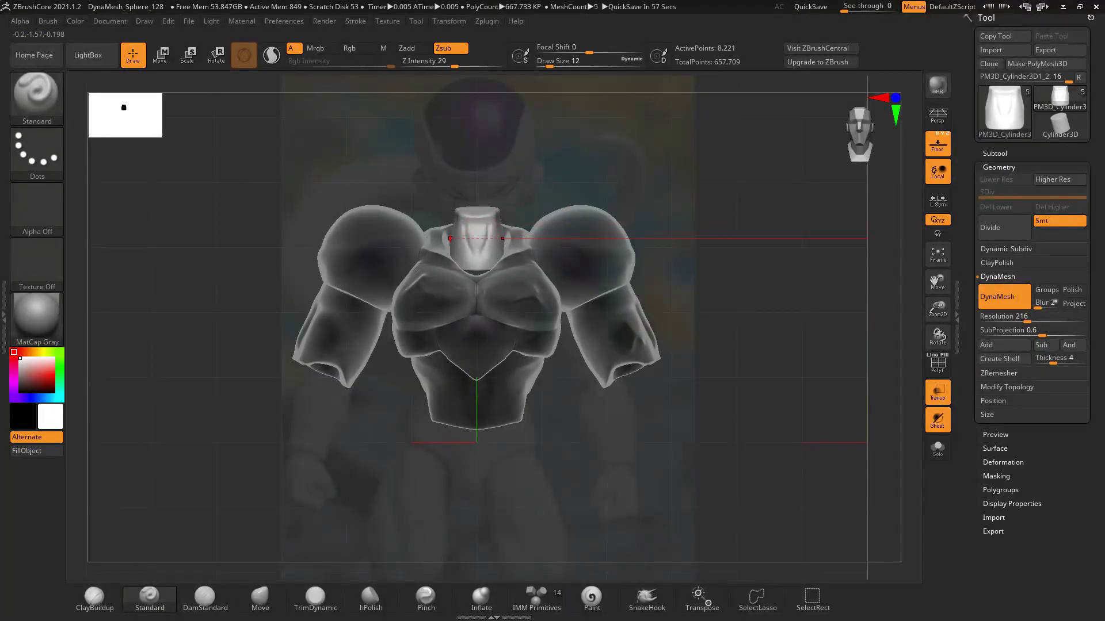
drag(549, 67, 554, 67)
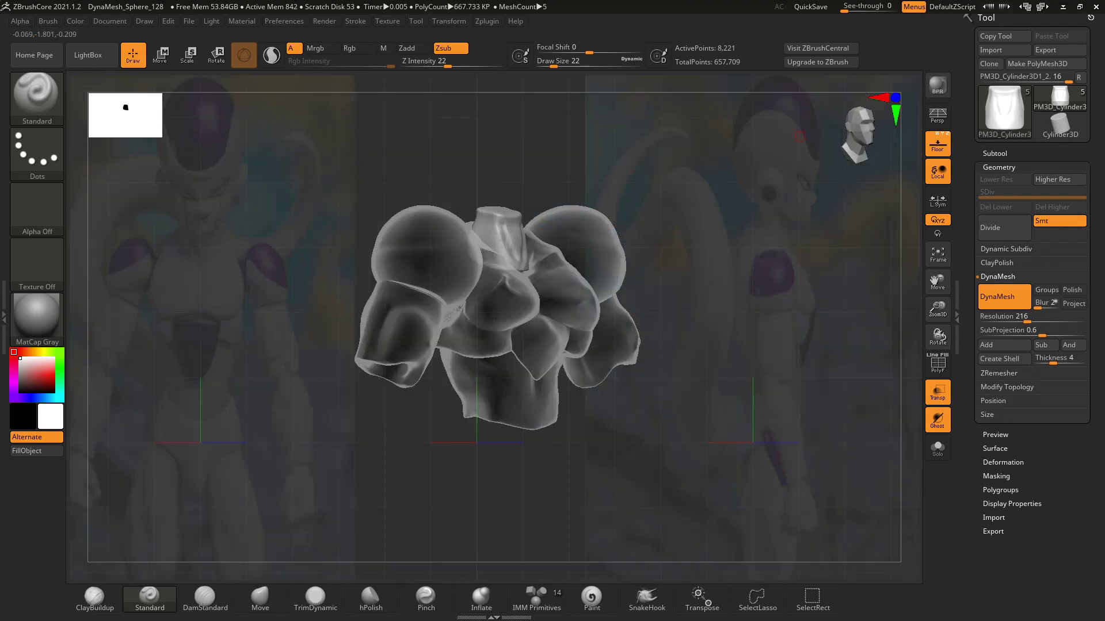
key(b)
key(m)
key(v)
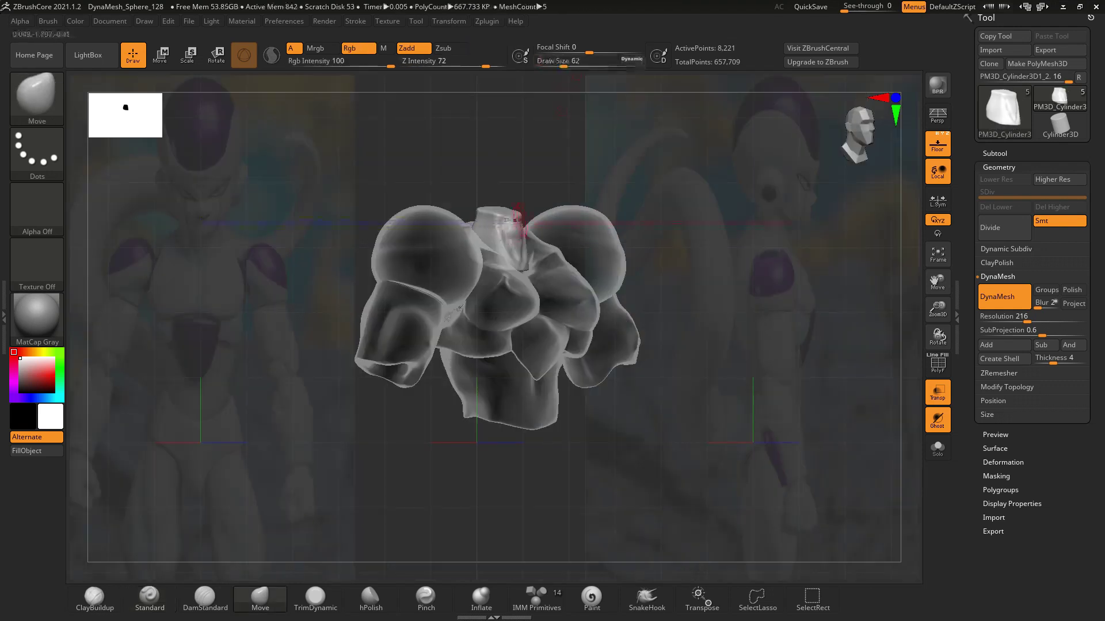
Pinch and hPolish the neck, checking it from front and top views
shift+right_drag(525, 266, 540, 248)
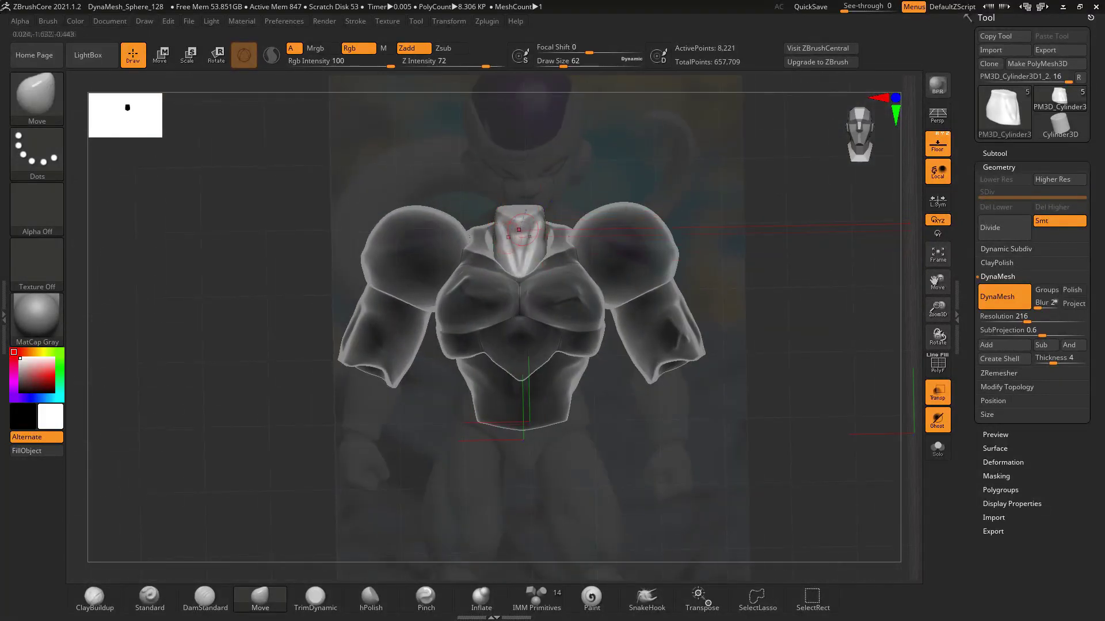
key(b)
key(p)
key(i)
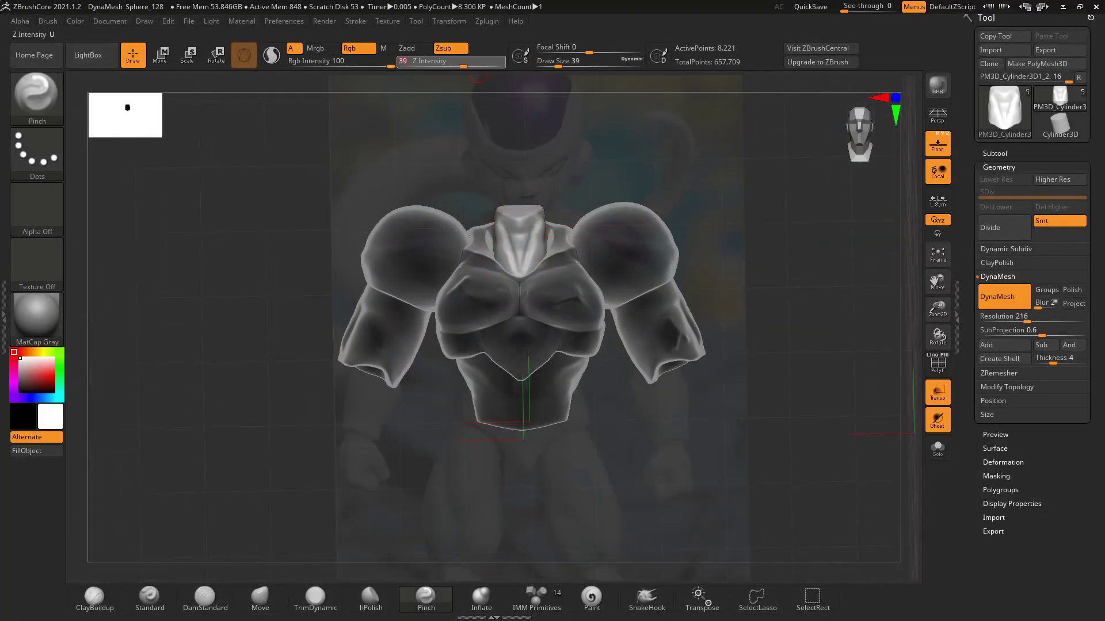
right_drag(521, 264, 500, 216)
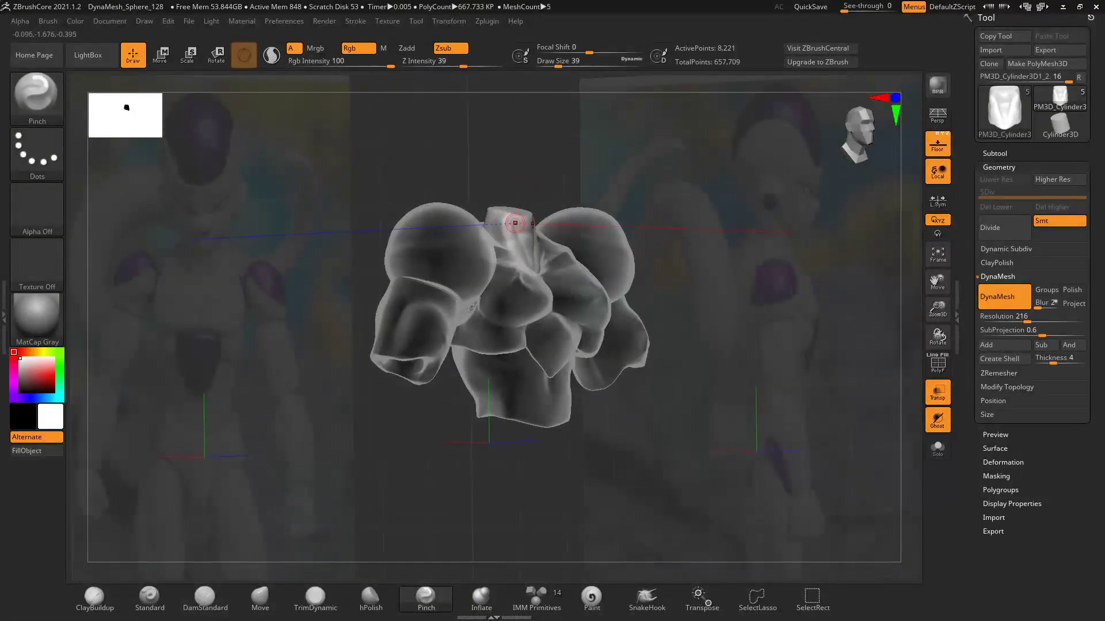
click(371, 597)
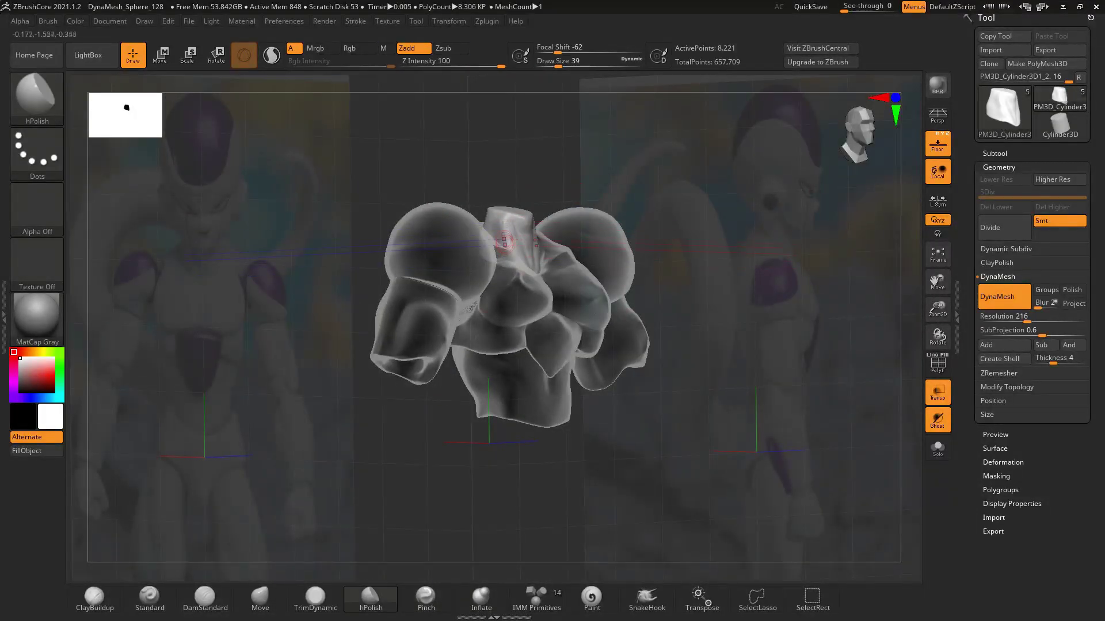
shift+right_drag(505, 242, 539, 233)
Pinch the neck again at size 31, trim it with TrimDynamic, and frame the armour
key(s)
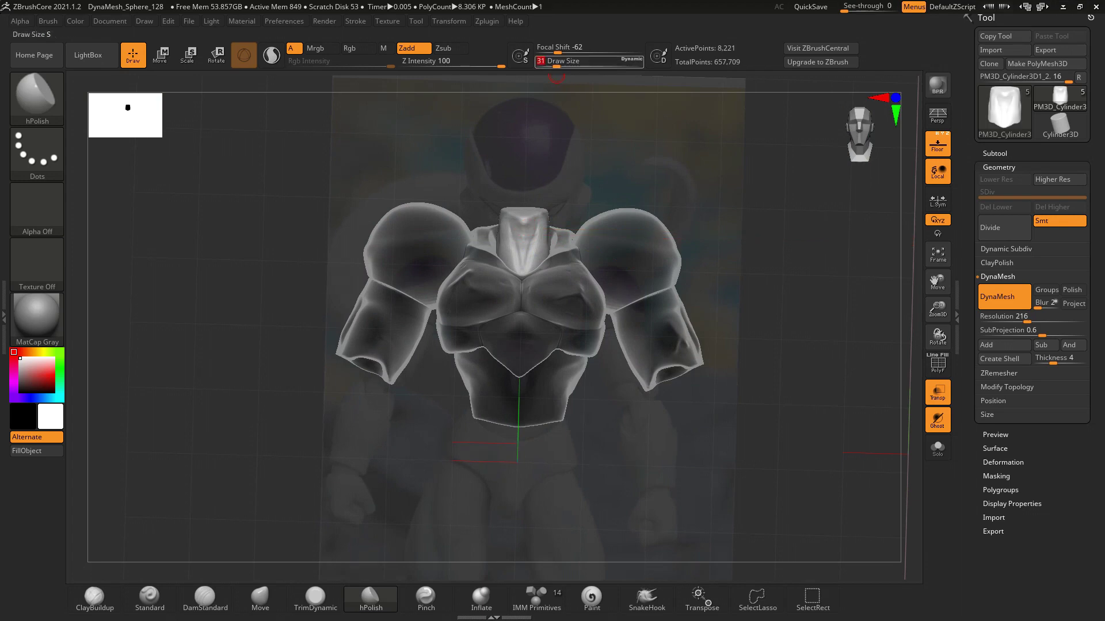
key(b)
key(p)
key(i)
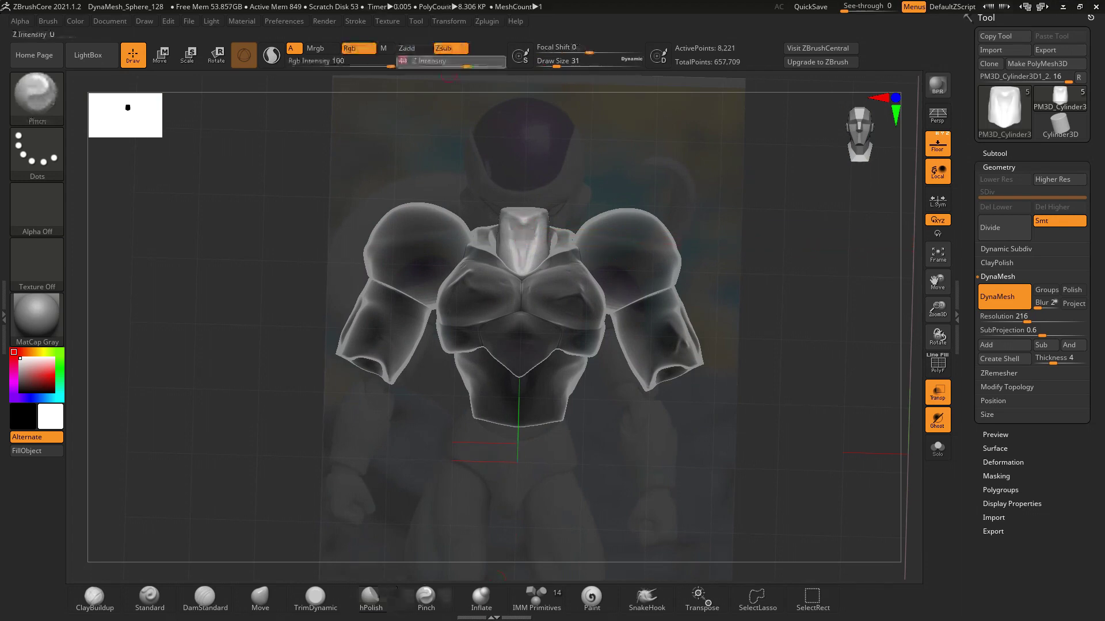
mouse_move(548, 225)
right_down()
mouse_move(535, 277)
mouse_move(518, 259)
mouse_move(451, 311)
right_up()
text(btd108)
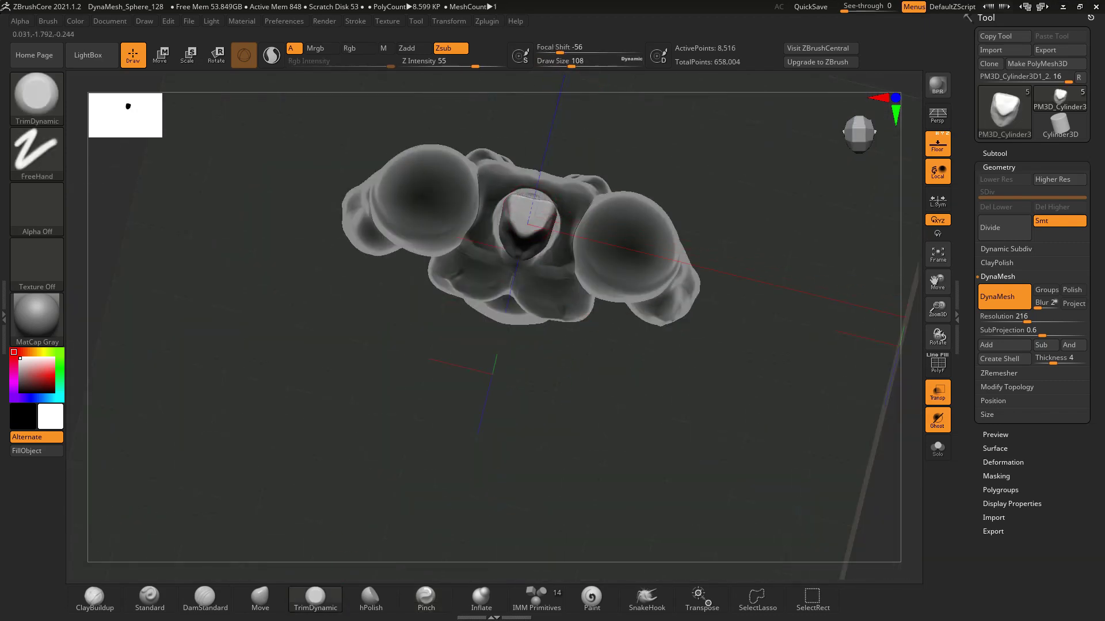
shift+right_drag(638, 216, 541, 259)
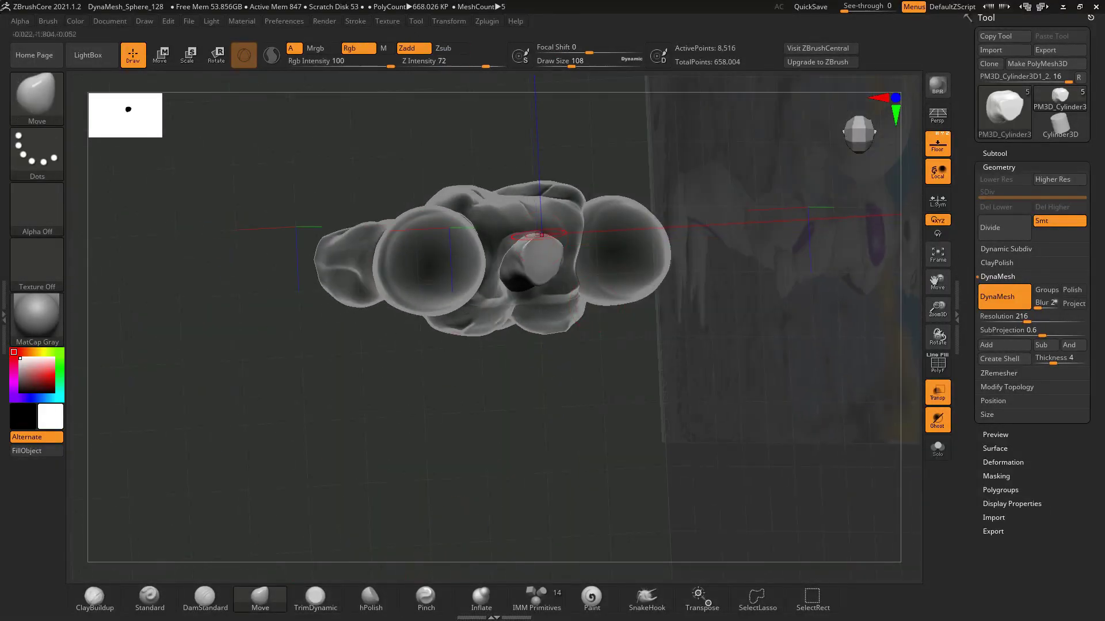
right_drag(542, 235, 518, 243)
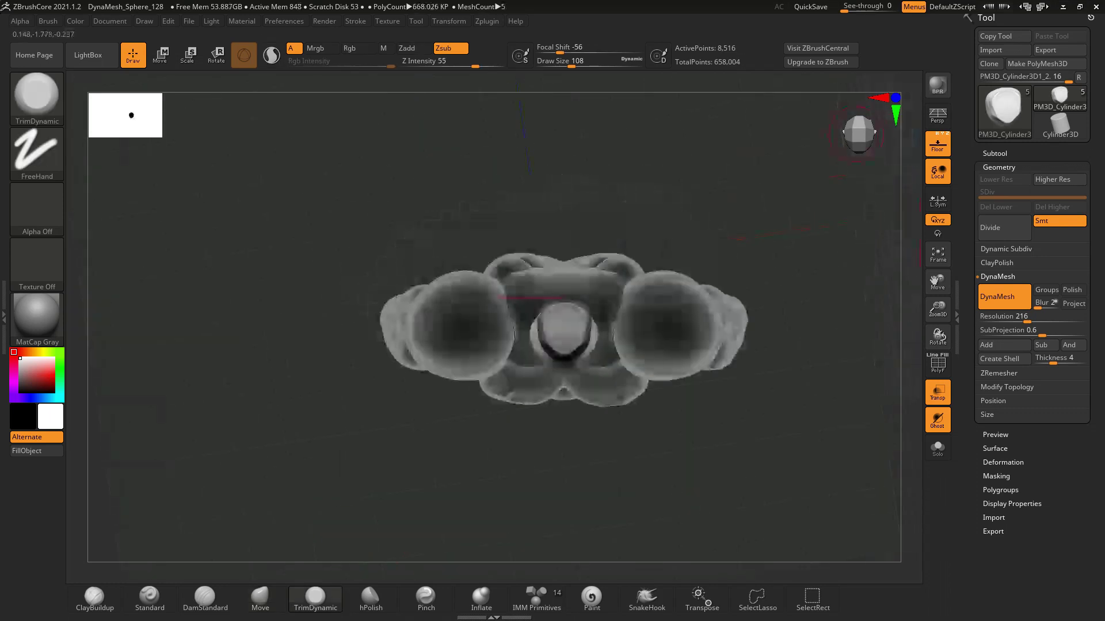
click(861, 140)
key(f)
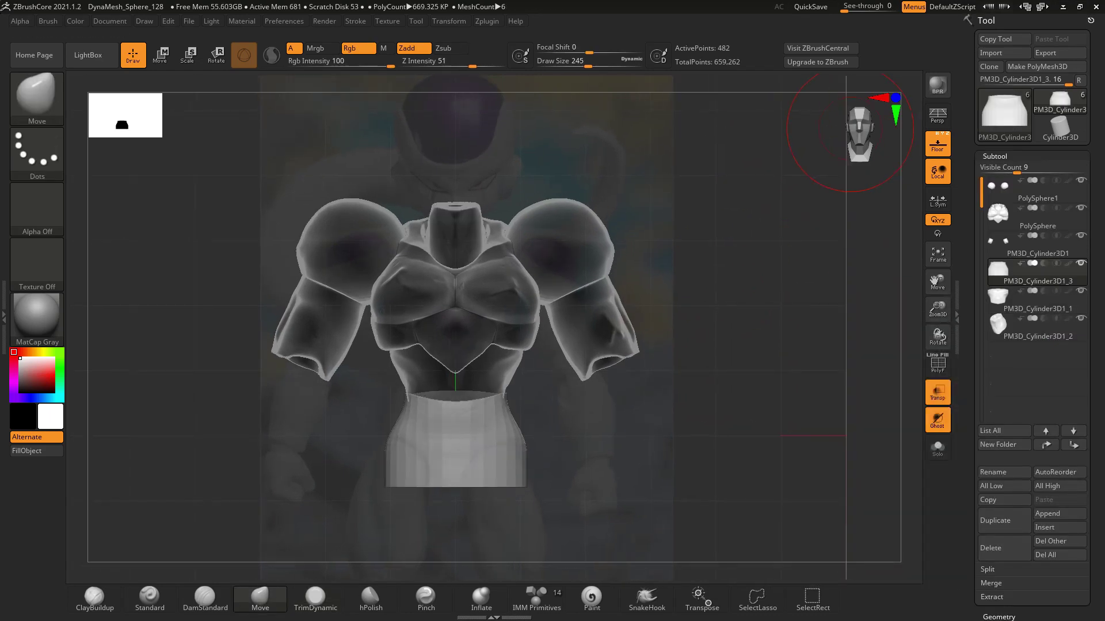
Duplicate the briefs as PM3D_Cylinder3D1_4, divide it once and DynaMesh it at resolution 232
drag(839, 135, 737, 196)
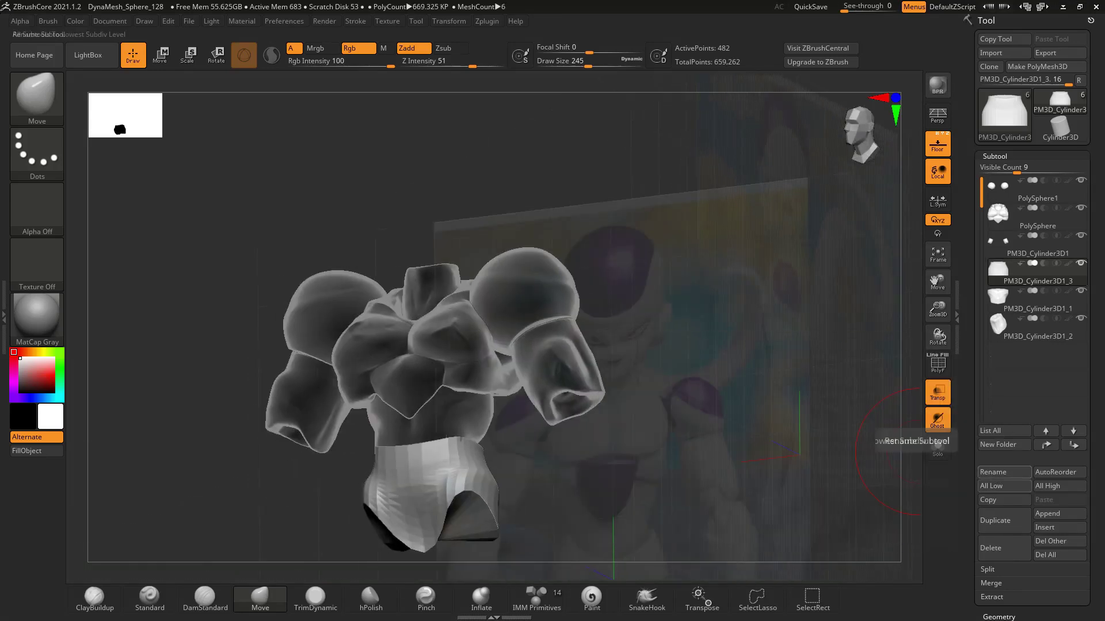
click(995, 521)
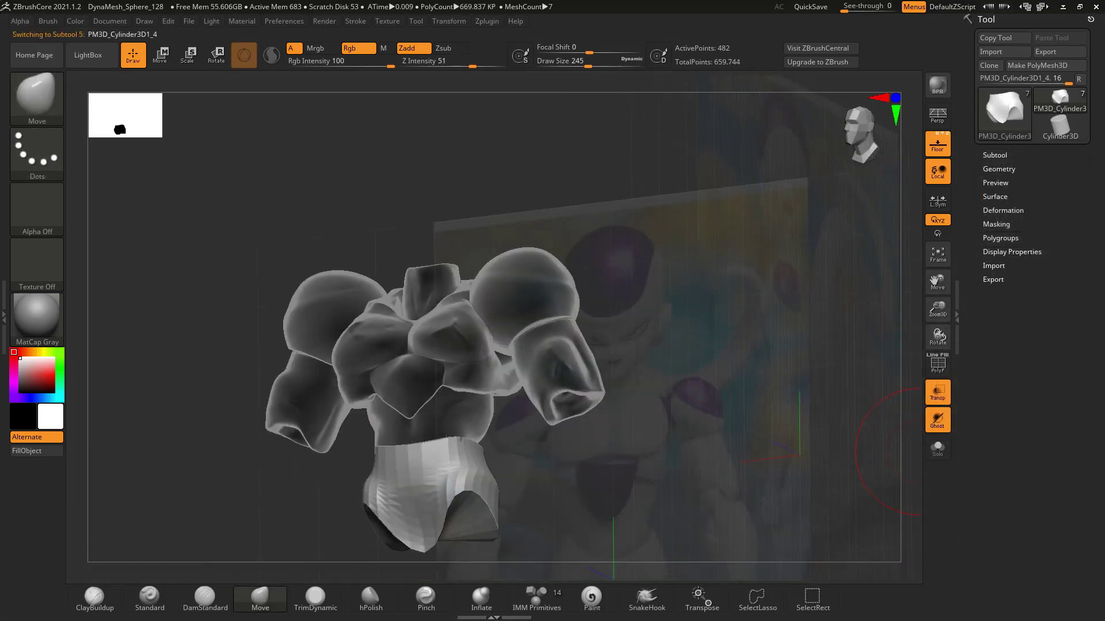
click(999, 169)
click(991, 229)
click(998, 278)
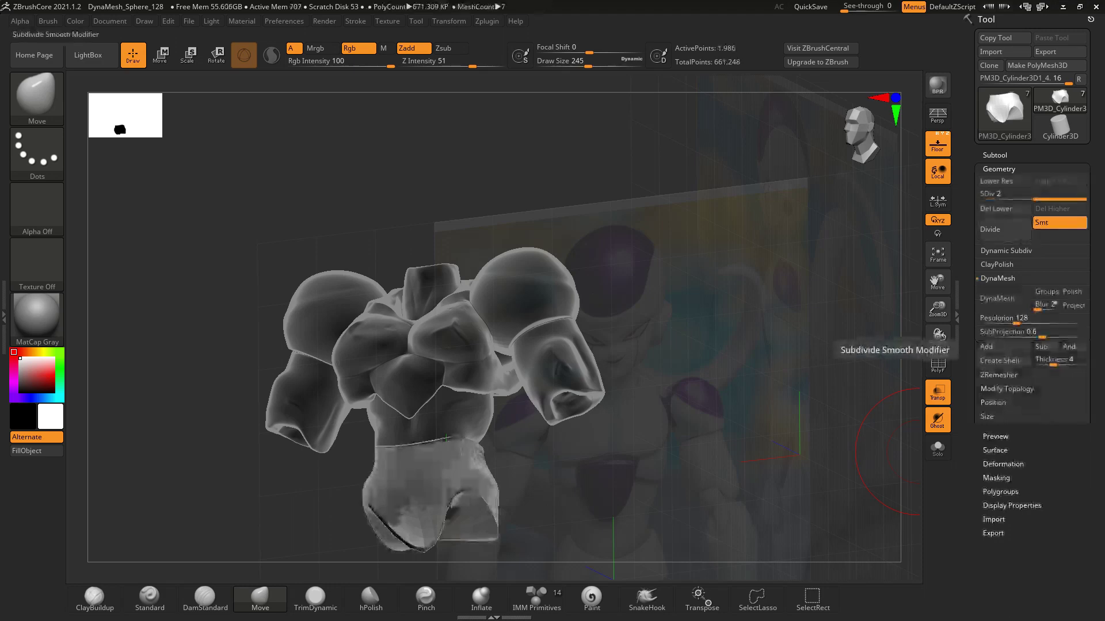
click(1004, 298)
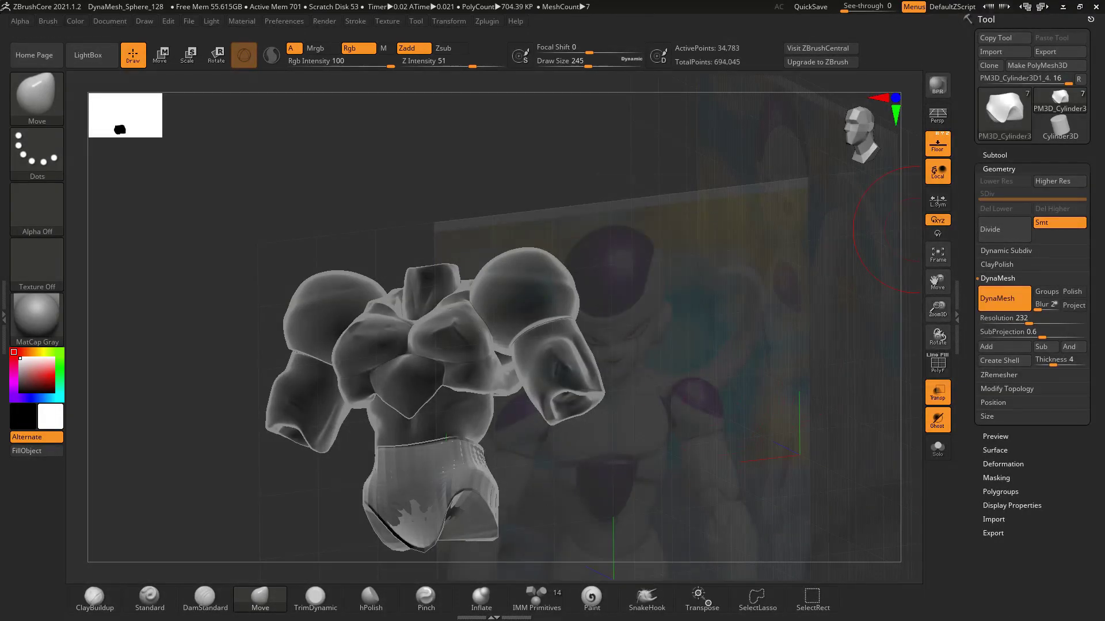
mouse_move(696, 368)
ctrl+mouse_down()
mouse_move(705, 374)
mouse_move(575, 426)
mouse_move(507, 495)
mouse_move(552, 489)
ctrl+mouse_up()
Select the original briefs subtool PM3D_Cylinder3D1_3 in the Subtool list for deletion
click(994, 154)
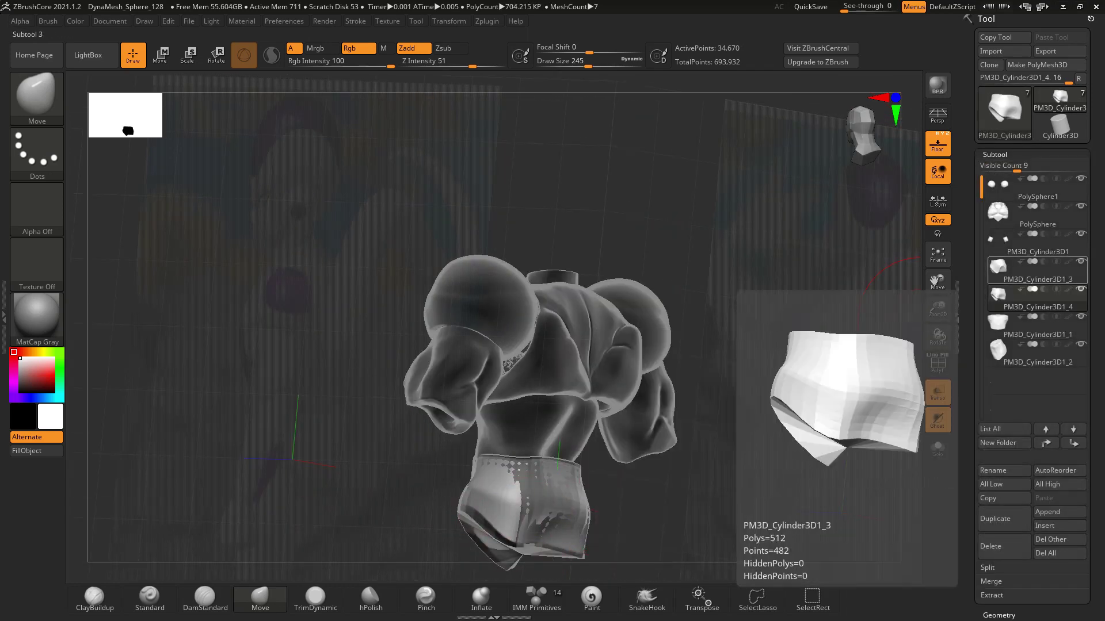
click(999, 267)
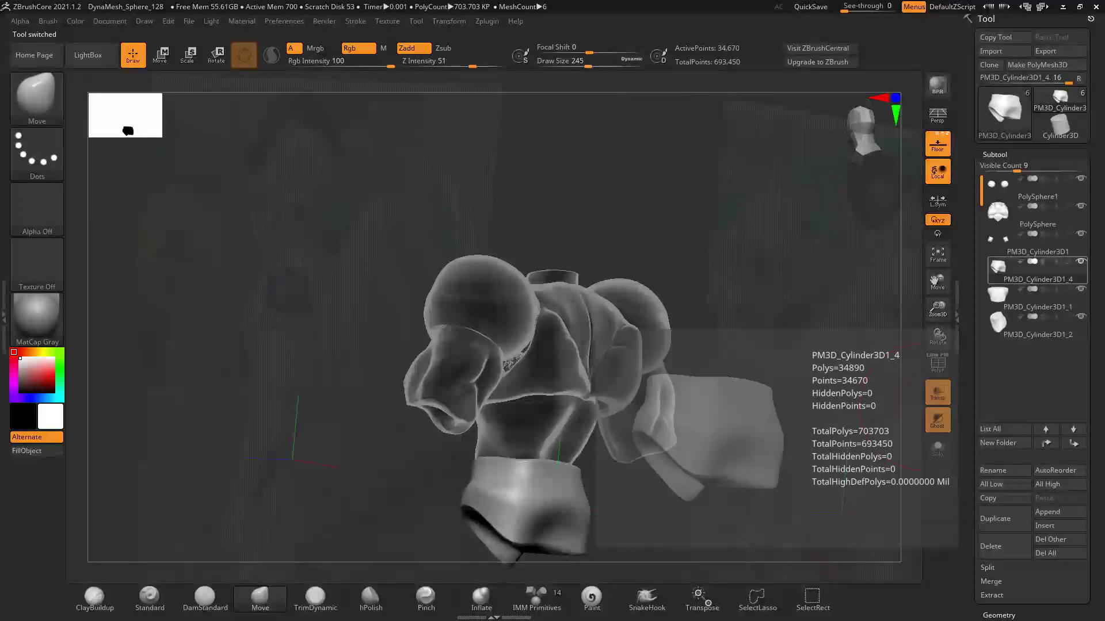
drag(483, 190, 481, 348)
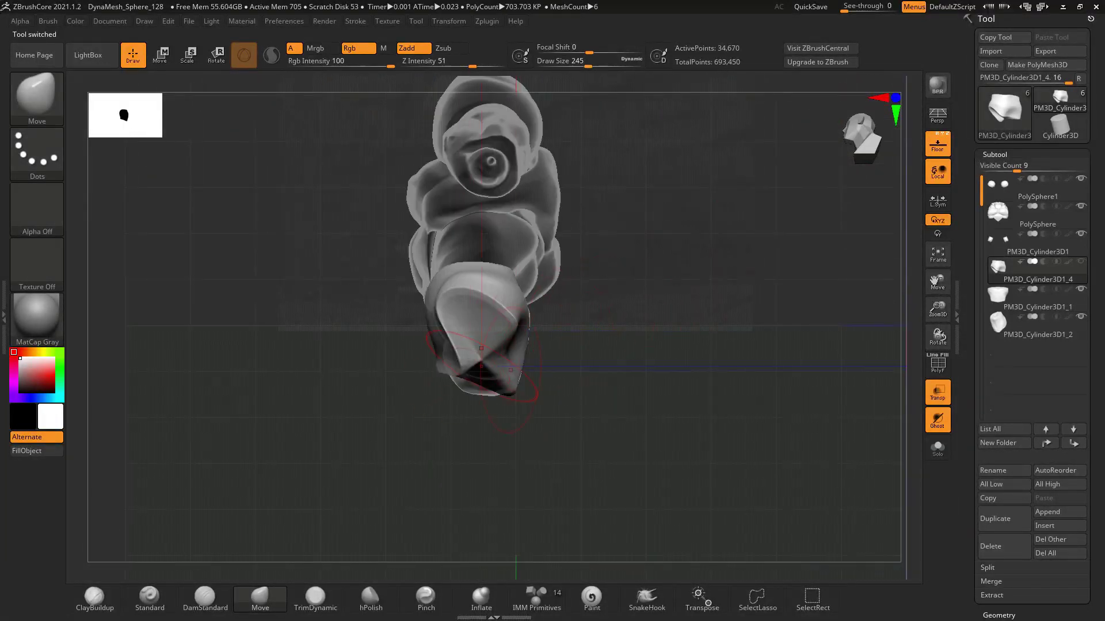
Inflate and Shift-smooth the remaining briefs into a rounded shape under the torso
click(481, 598)
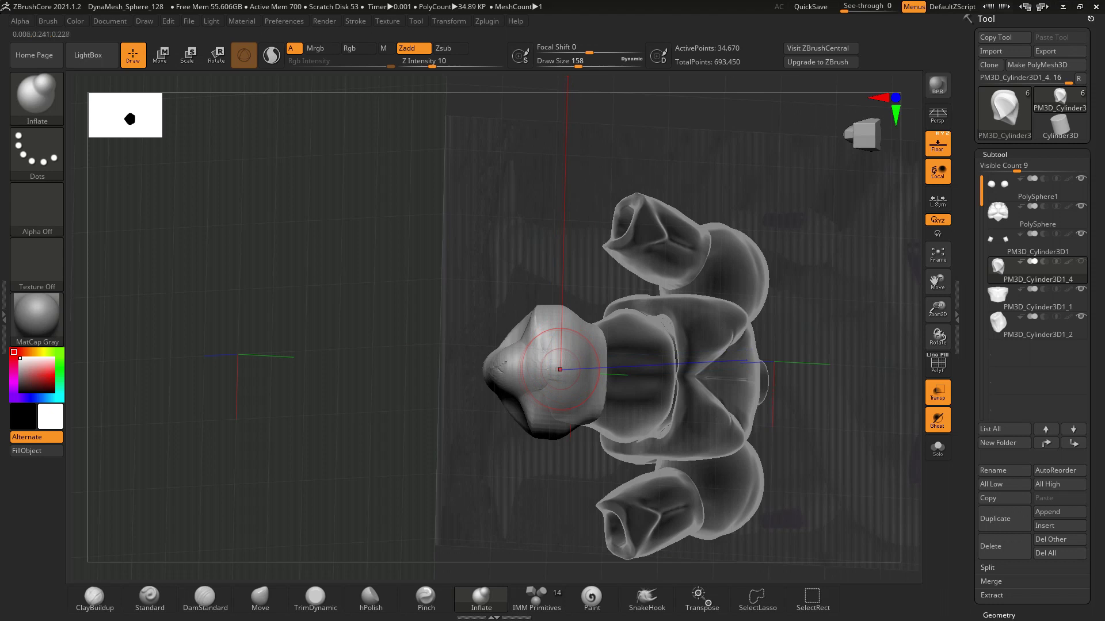
key(shift)
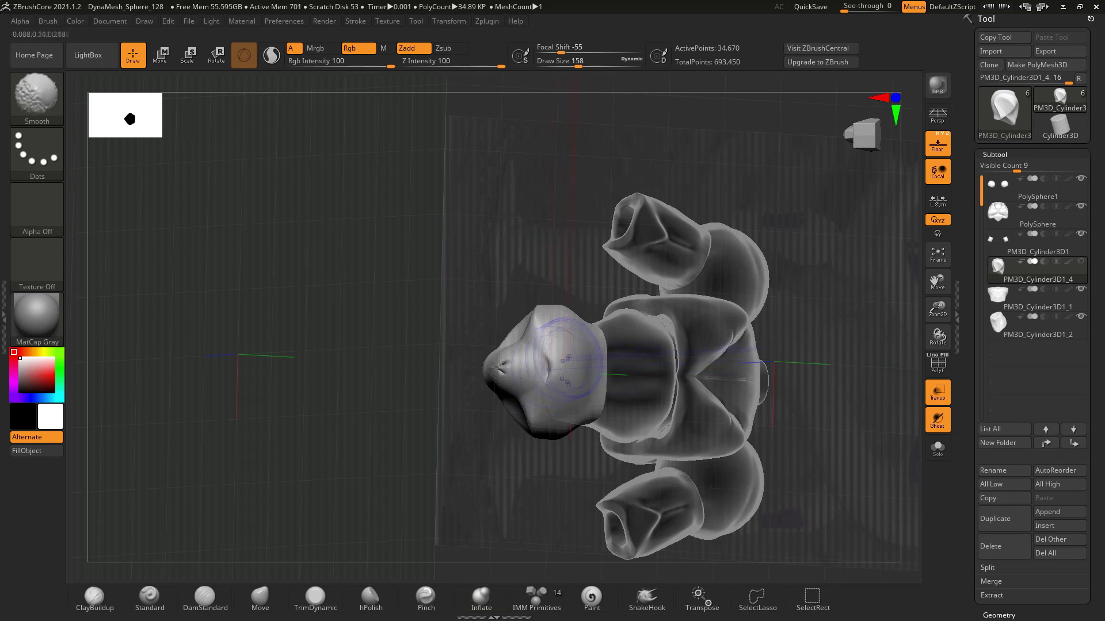
shift+drag(567, 368, 541, 363)
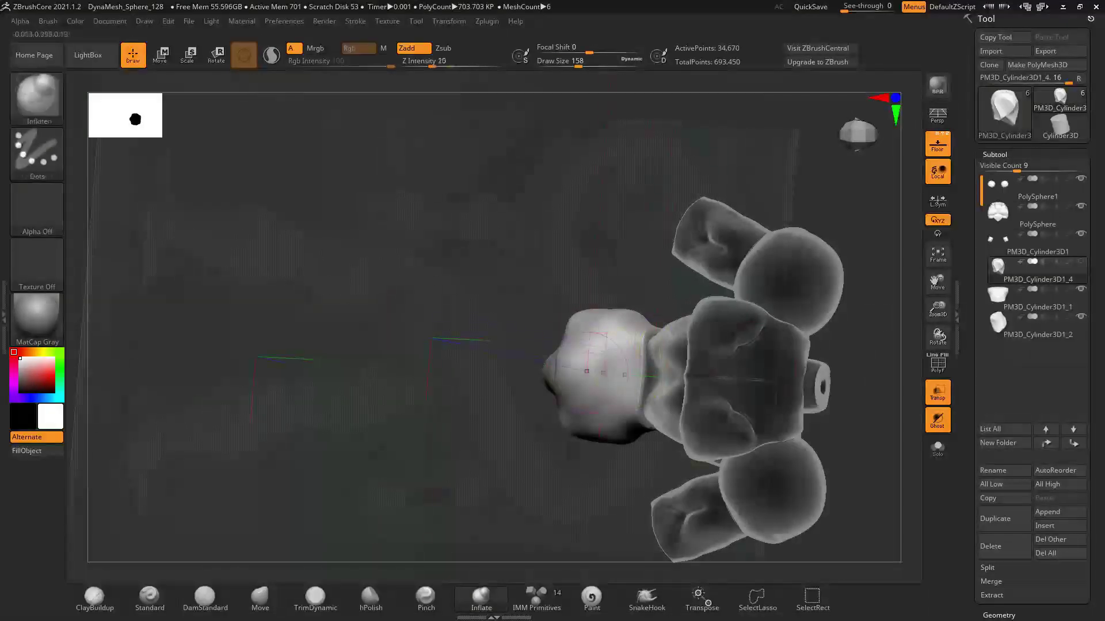
shift+drag(561, 368, 575, 351)
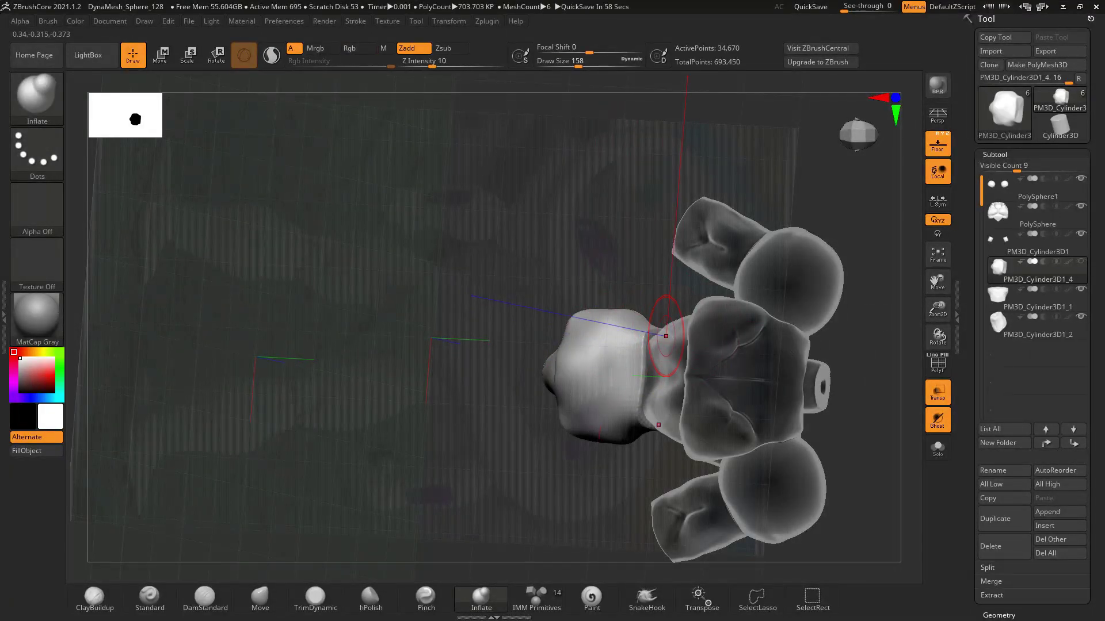
click(857, 134)
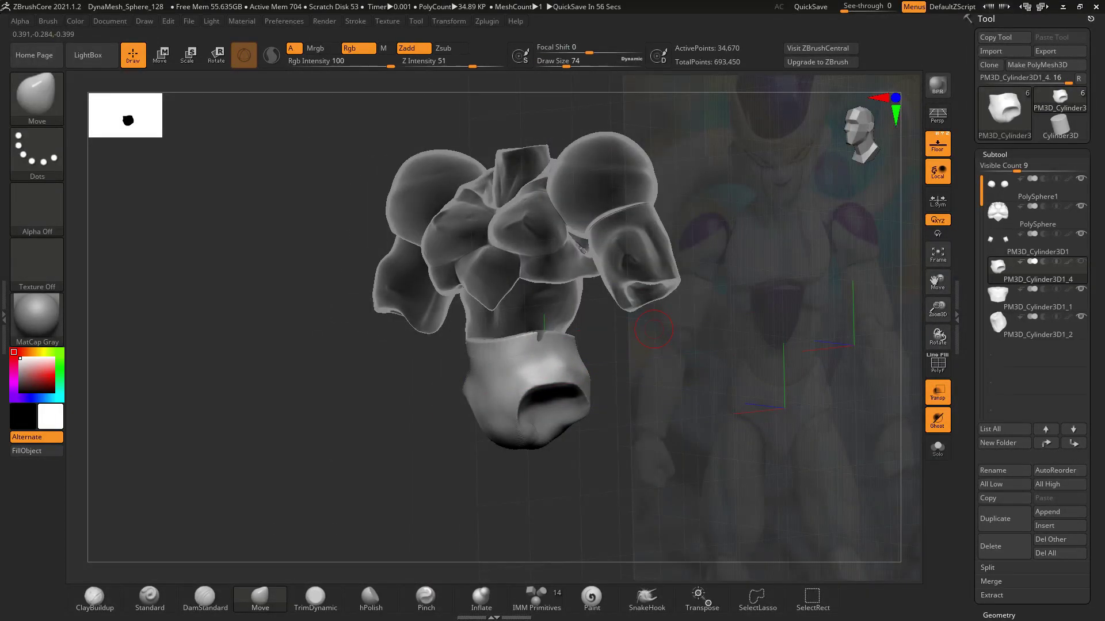
key(b)
key(h)
key(p)
drag(461, 66, 476, 66)
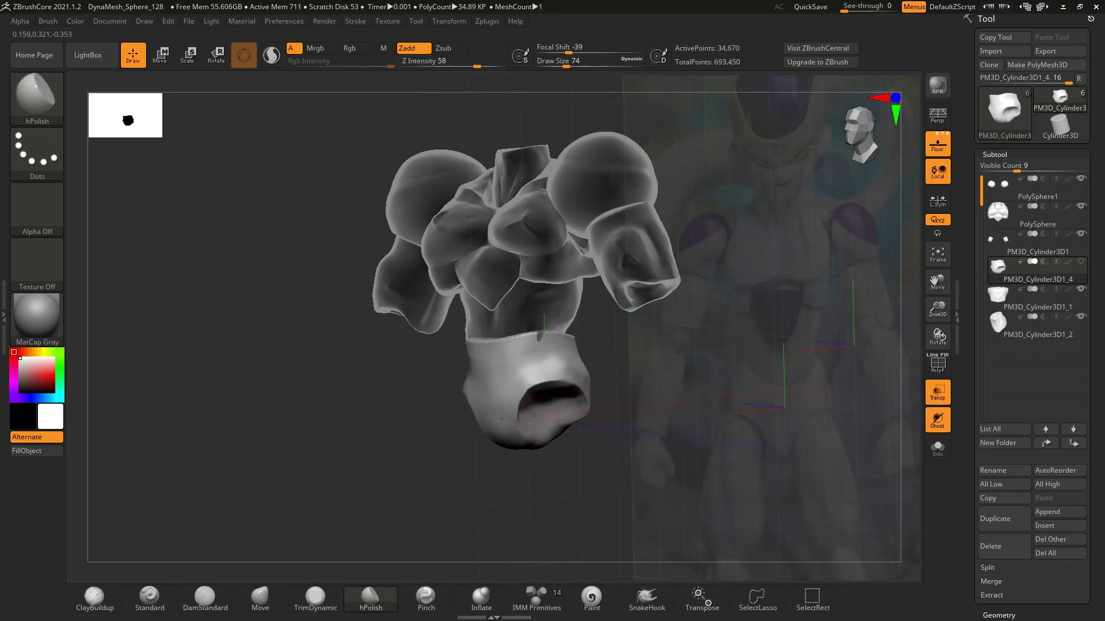
drag(748, 288, 756, 392)
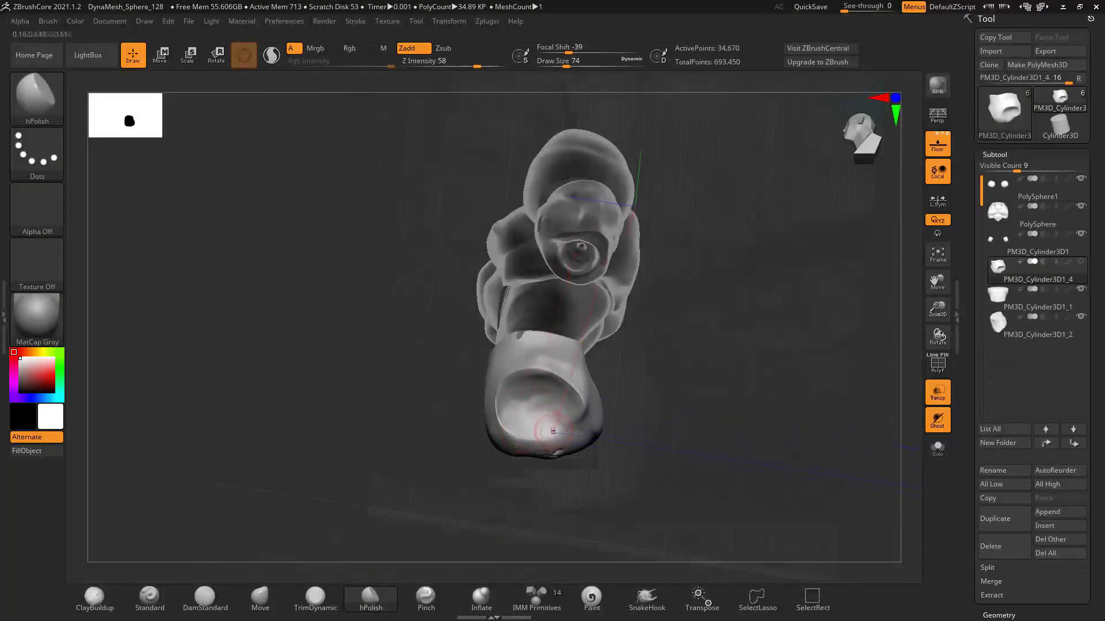
drag(552, 431, 506, 438)
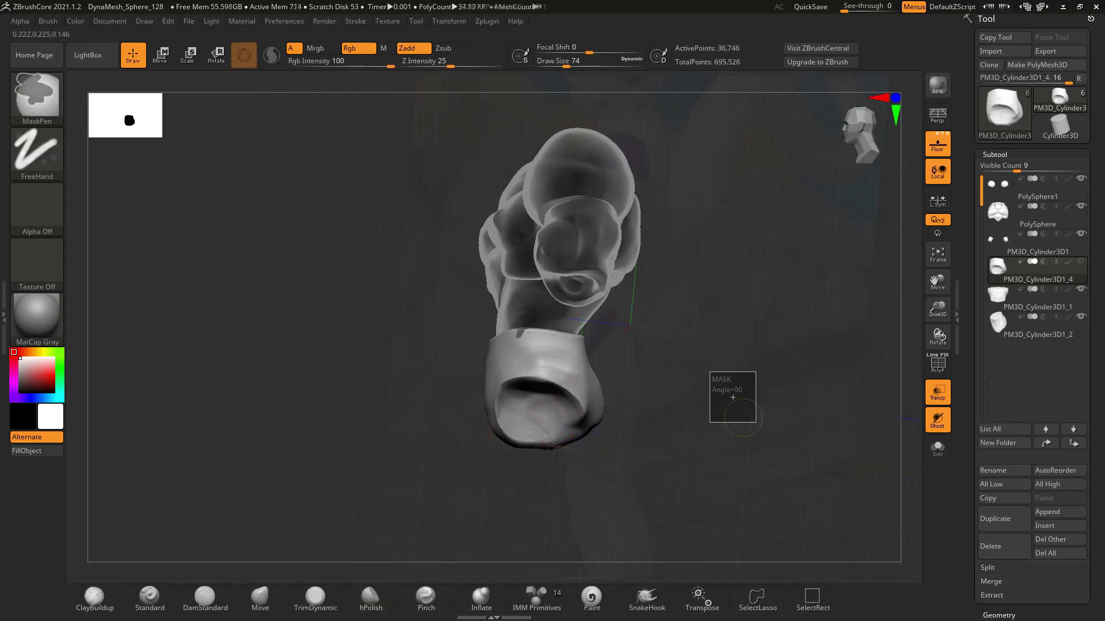
key(b)
key(t)
key(d)
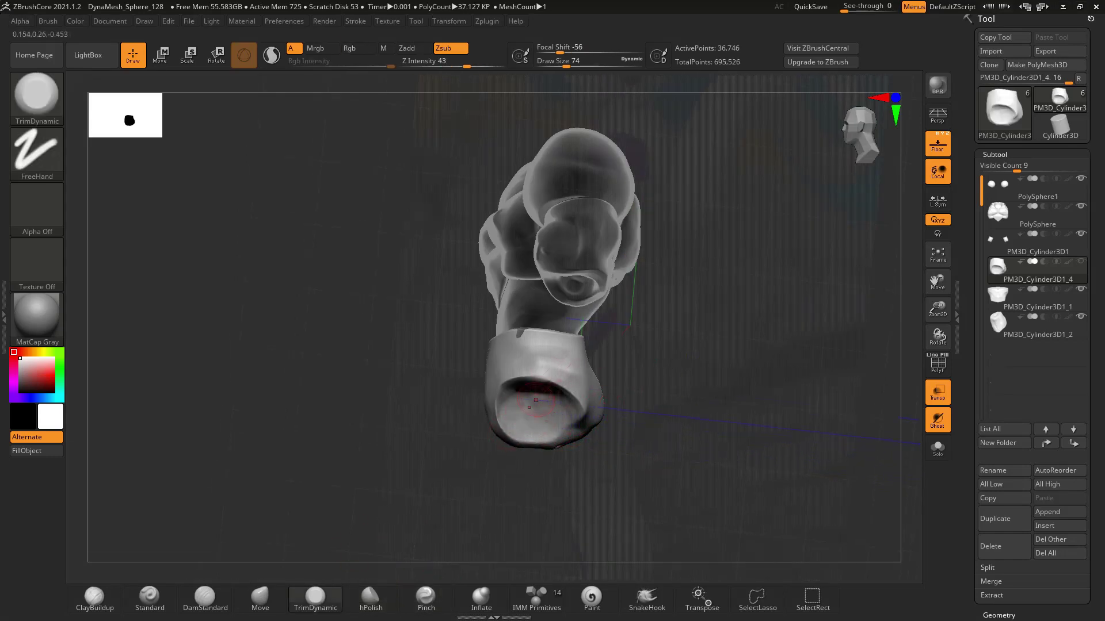
mouse_move(567, 427)
mouse_down()
mouse_move(581, 380)
mouse_move(576, 345)
mouse_move(604, 323)
mouse_up()
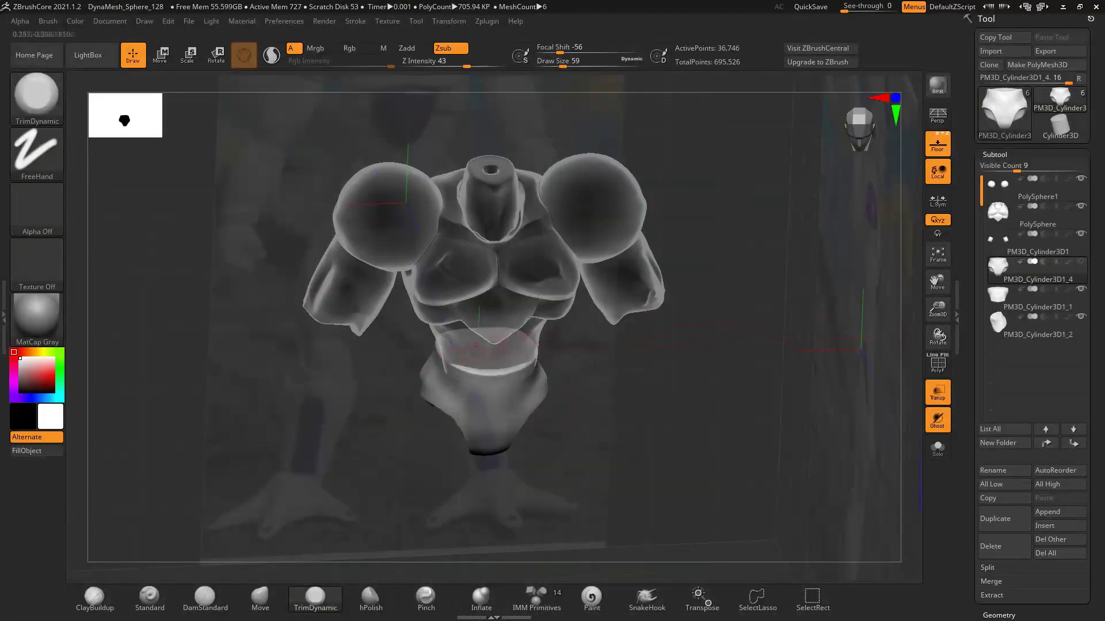
mouse_move(437, 339)
mouse_down()
mouse_move(445, 350)
mouse_move(492, 337)
mouse_move(449, 343)
mouse_up()
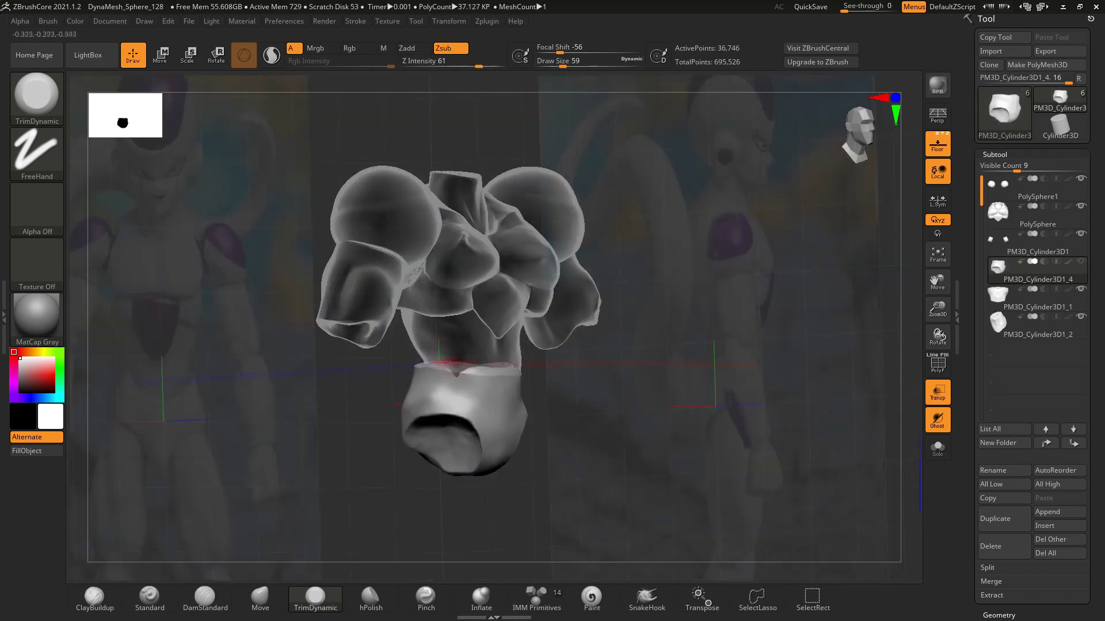
drag(834, 173, 571, 97)
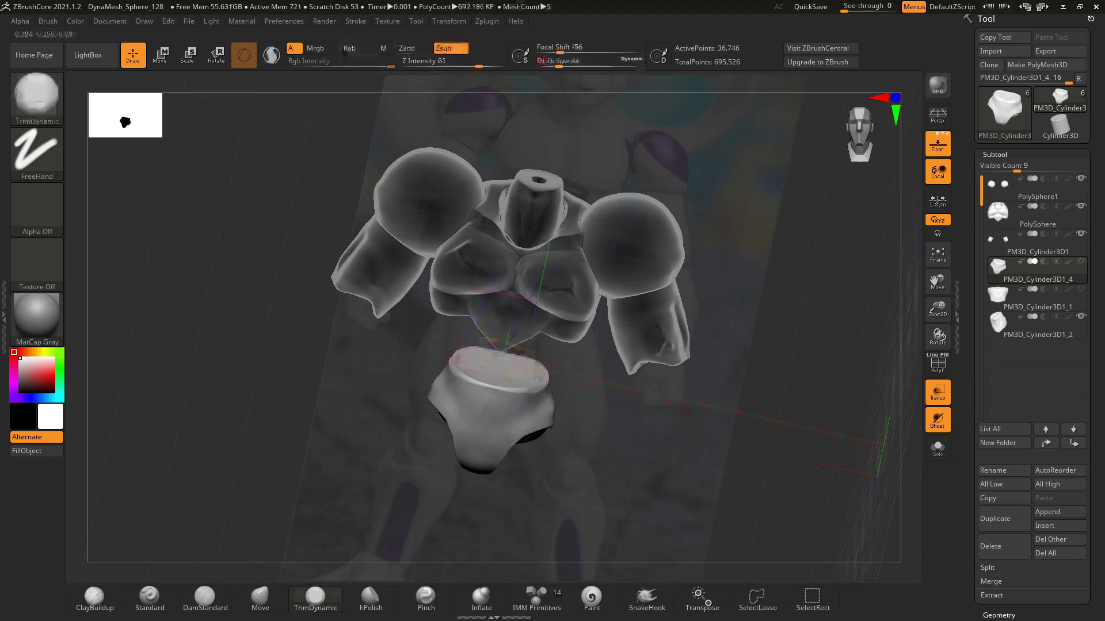
click(370, 598)
click(426, 599)
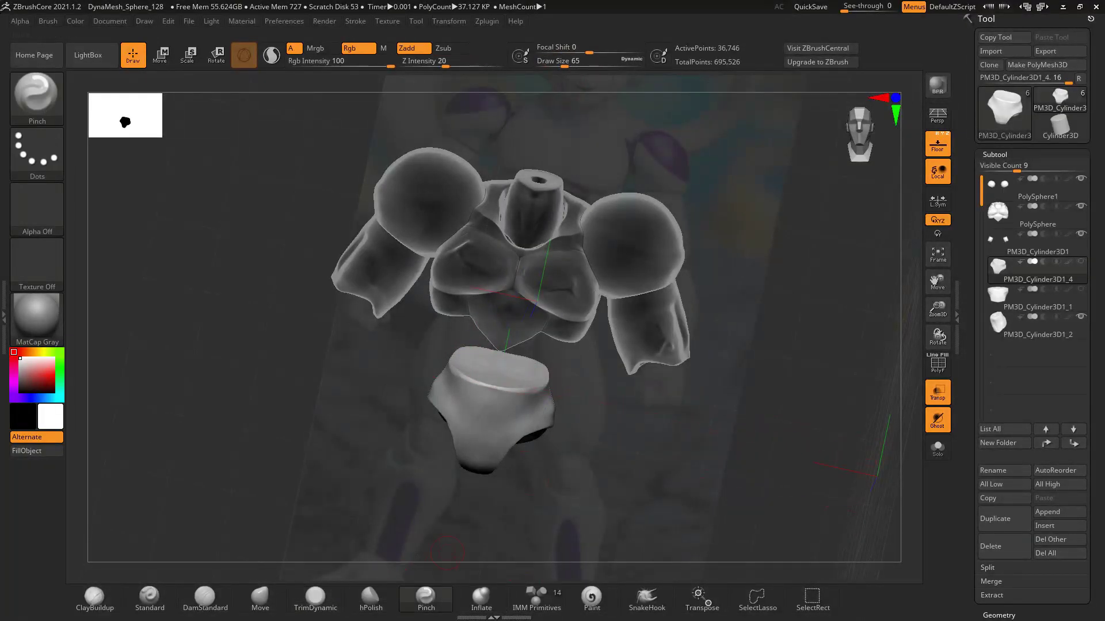
drag(230, 345, 276, 322)
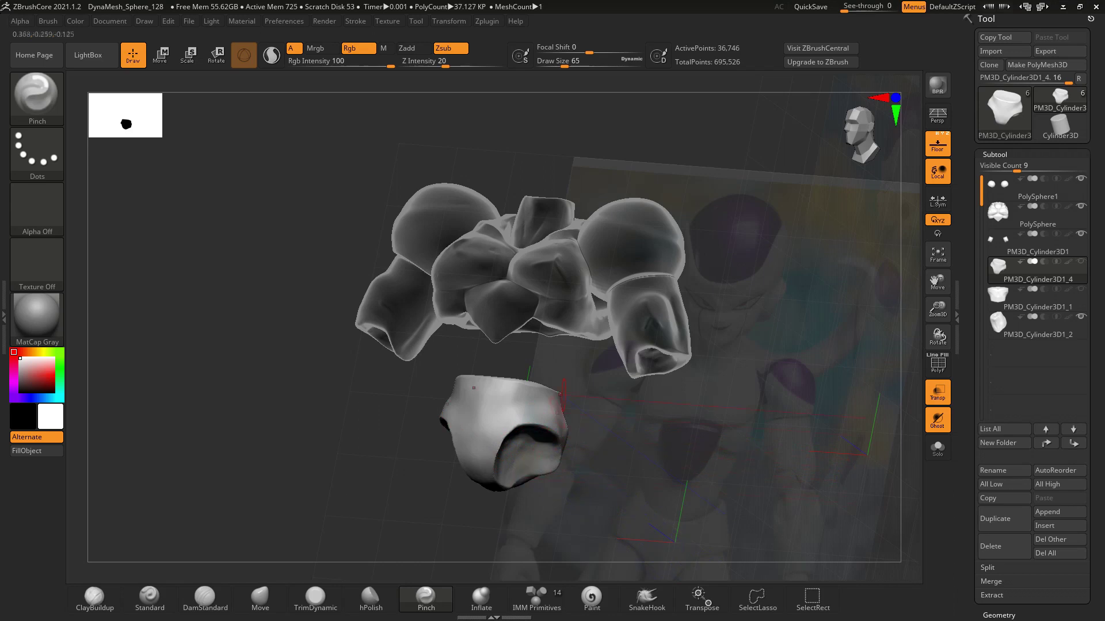
click(315, 599)
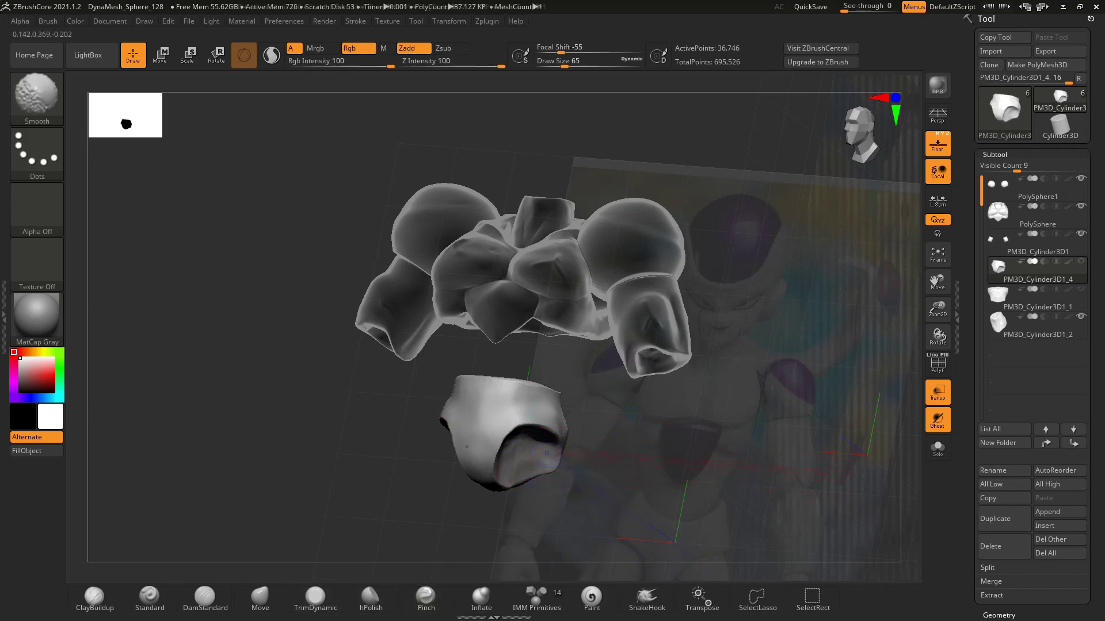
drag(231, 345, 305, 328)
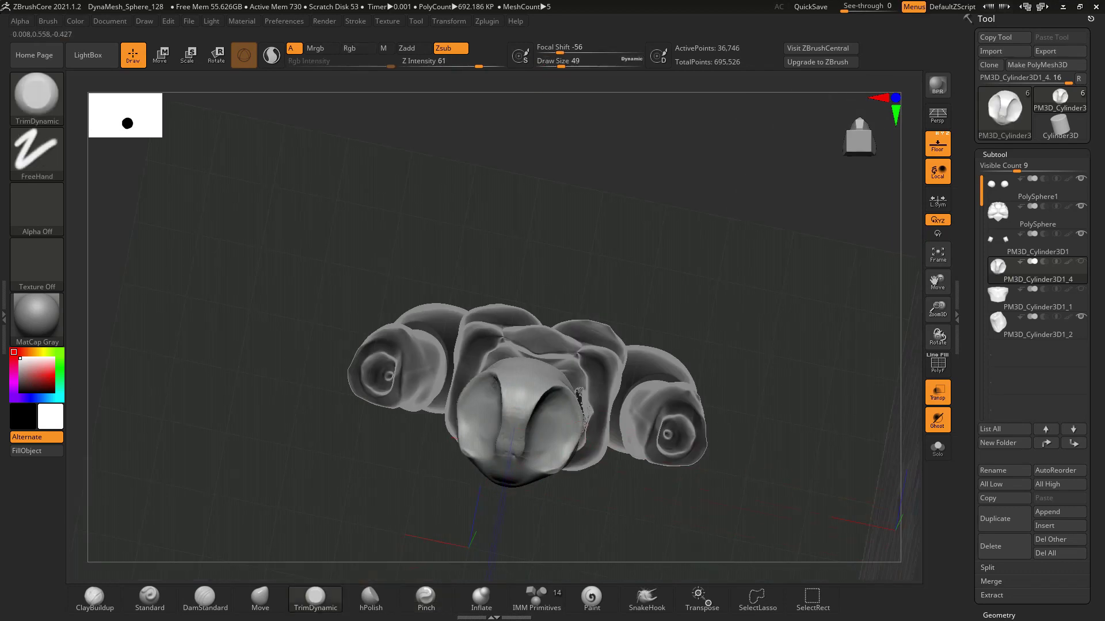
mouse_move(305, 328)
mouse_down()
mouse_move(345, 414)
mouse_move(331, 351)
mouse_move(444, 390)
mouse_up()
Pinch the hip piece's lower leg-opening edge tighter with the Pinch brush
key(b)
key(p)
key(i)
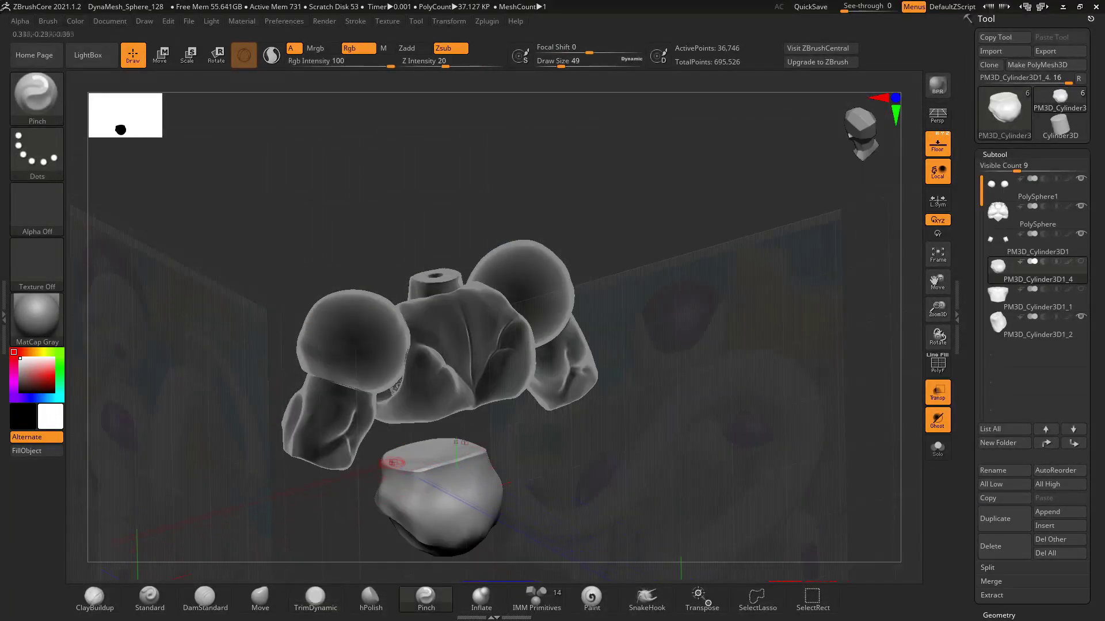
mouse_move(395, 456)
mouse_down()
mouse_move(420, 397)
mouse_move(489, 386)
mouse_move(415, 389)
mouse_move(517, 388)
mouse_up()
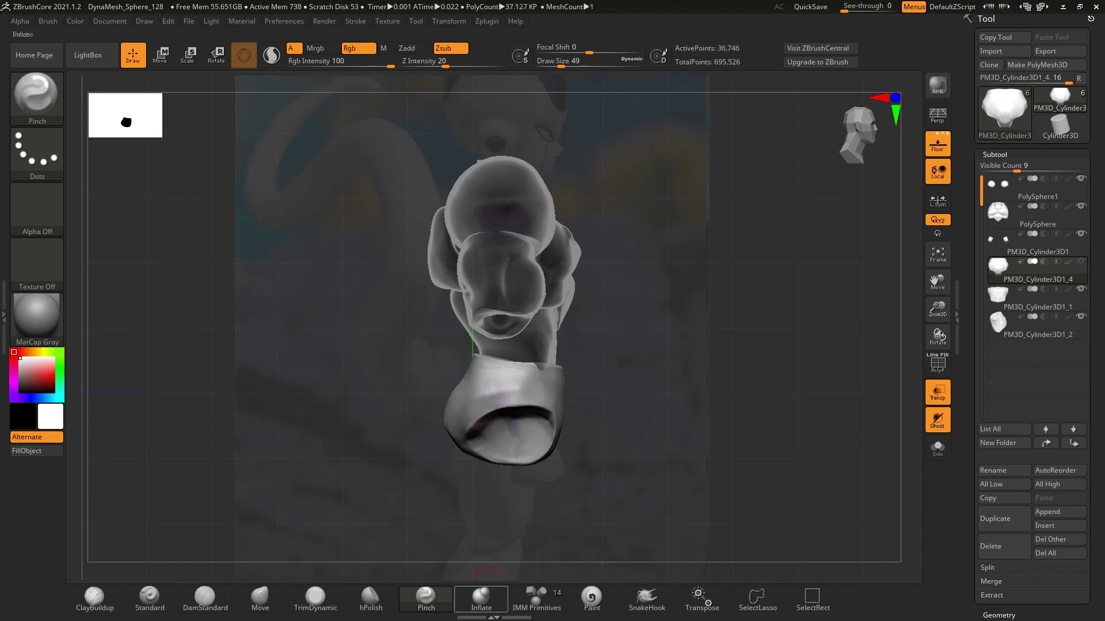
drag(483, 454, 523, 427)
drag(448, 428, 505, 406)
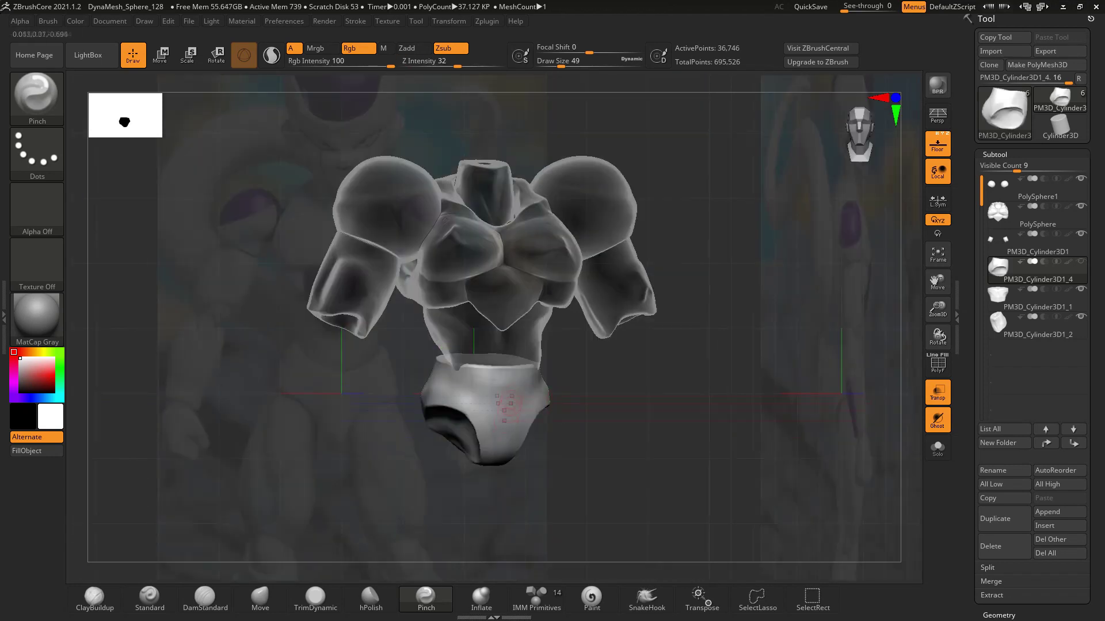
Inflate the hip surface and Shift-smooth the lower-left rim of the leg opening
click(481, 599)
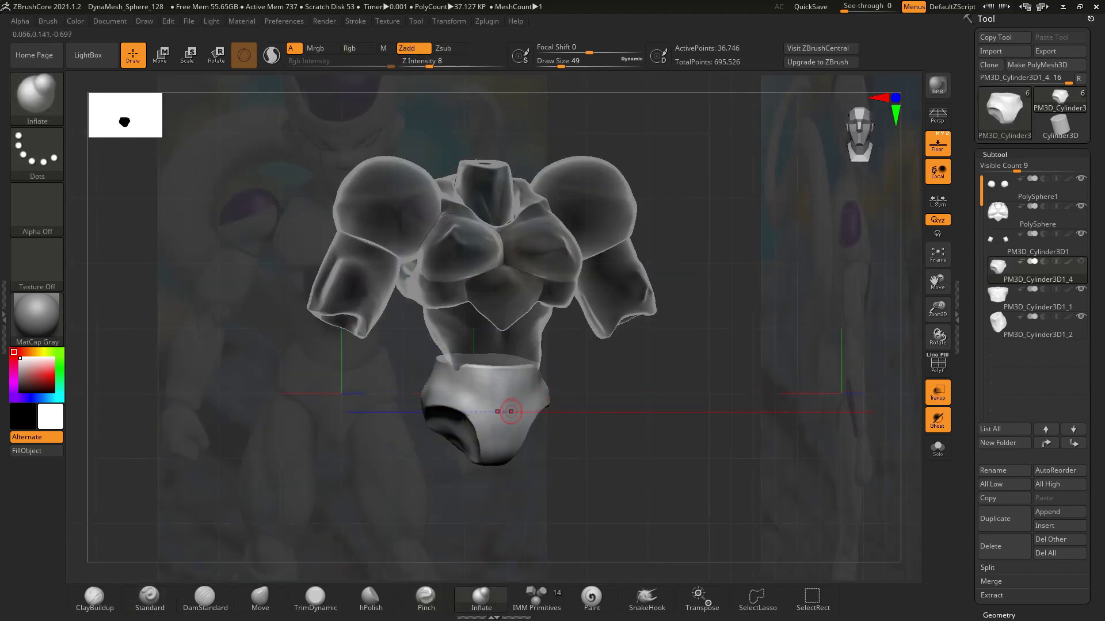
key(b)
key(p)
key(i)
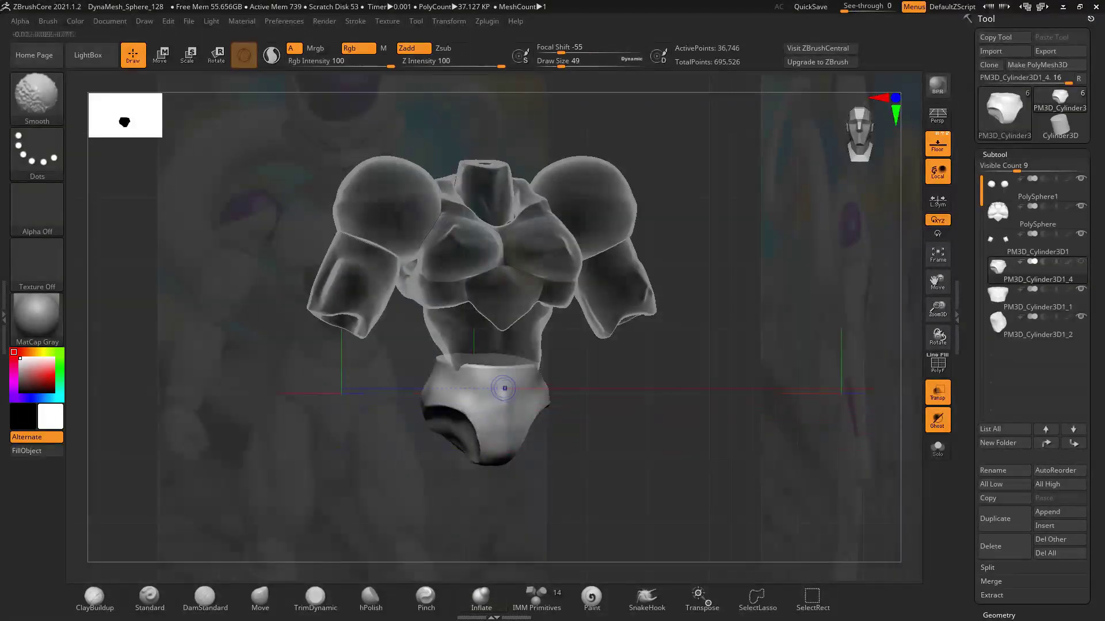
key(shift)
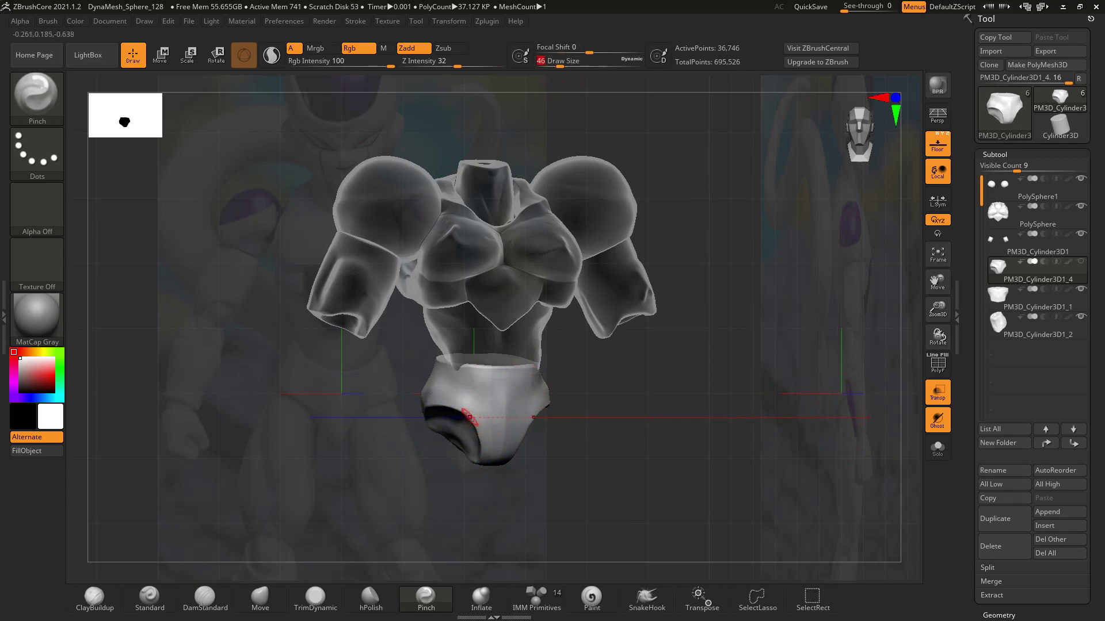
drag(482, 411, 460, 429)
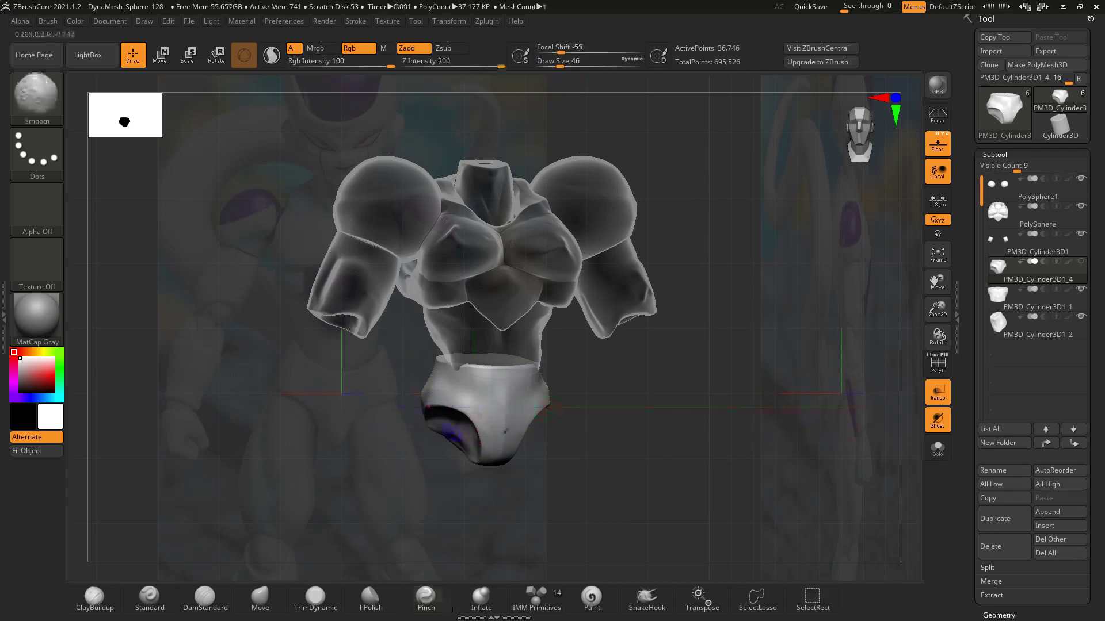
Refine the leg-opening rim with the Standard, Trim and Pinch brushes
drag(748, 345, 656, 379)
click(149, 599)
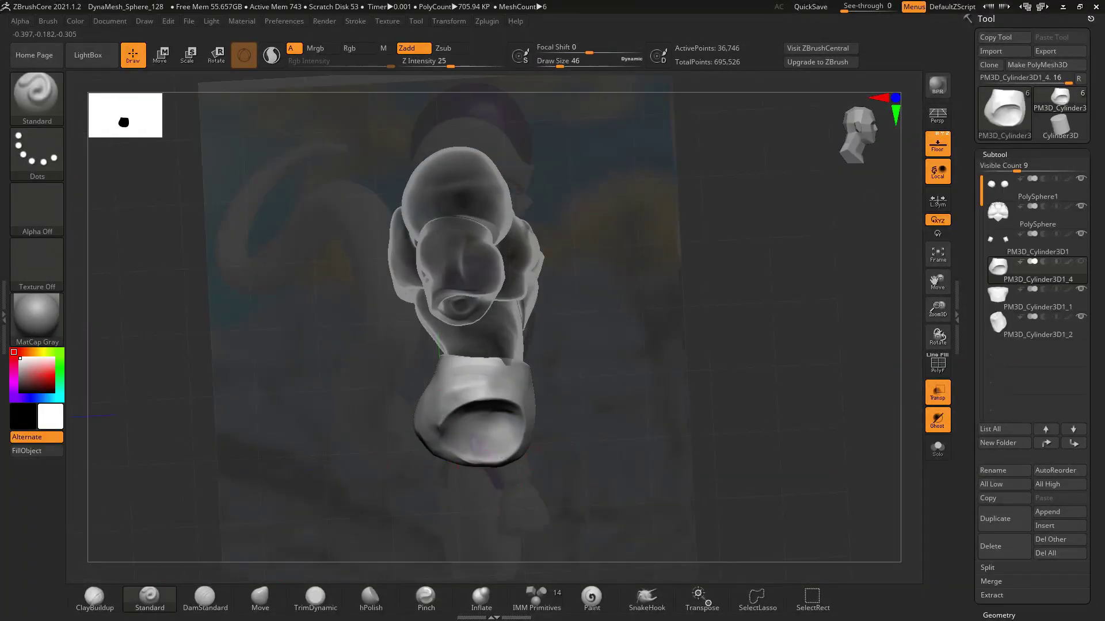
mouse_move(454, 437)
right_down()
mouse_move(457, 429)
mouse_move(452, 437)
right_up()
click(315, 598)
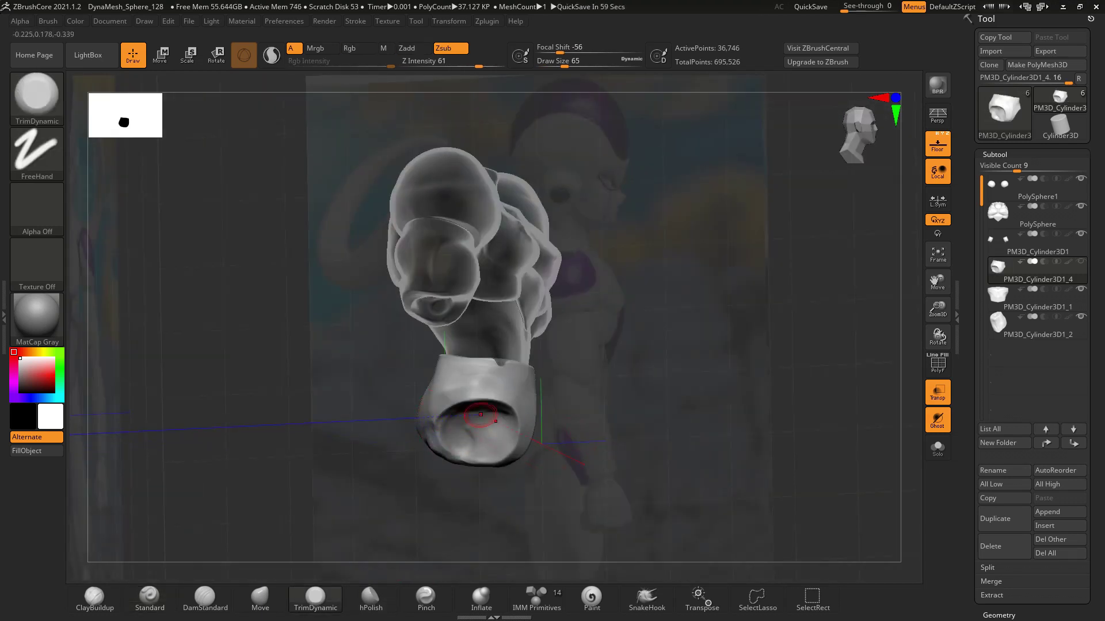
key(b)
key(b)
key(p)
key(i)
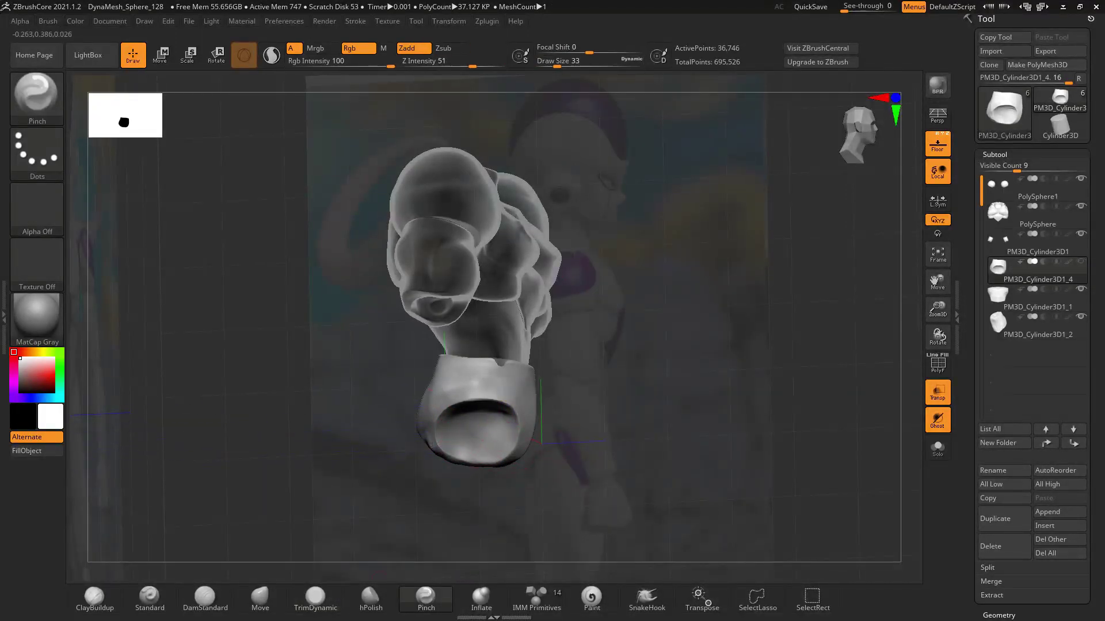
Flatten the rim with TrimDynamic and smooth it, viewing from an angle
right_drag(460, 438, 495, 426)
key(b)
key(t)
key(d)
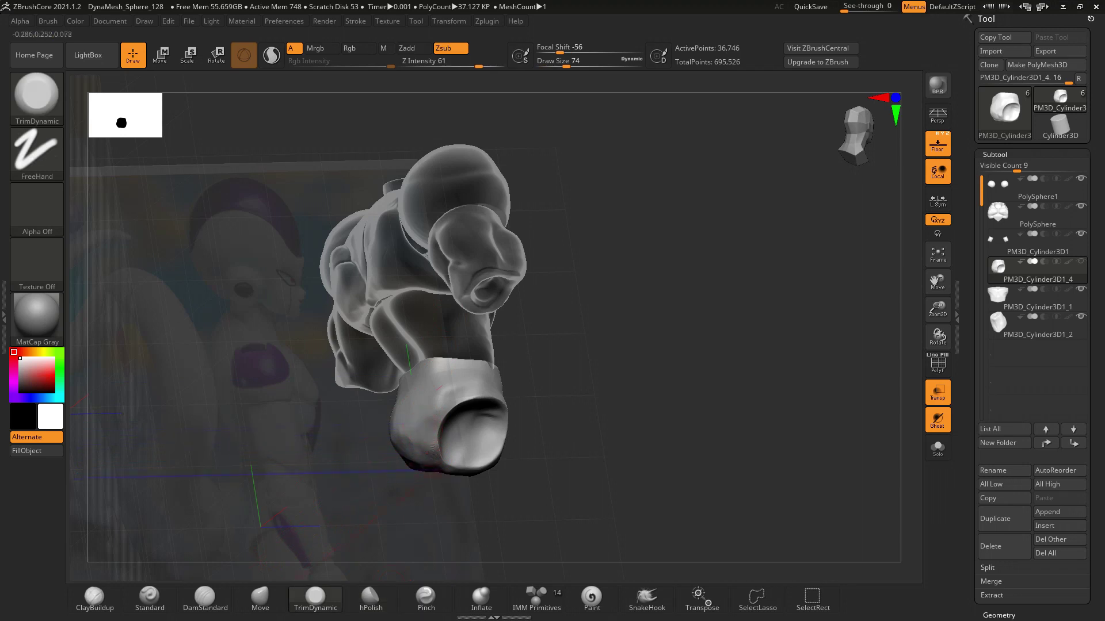
key(shift)
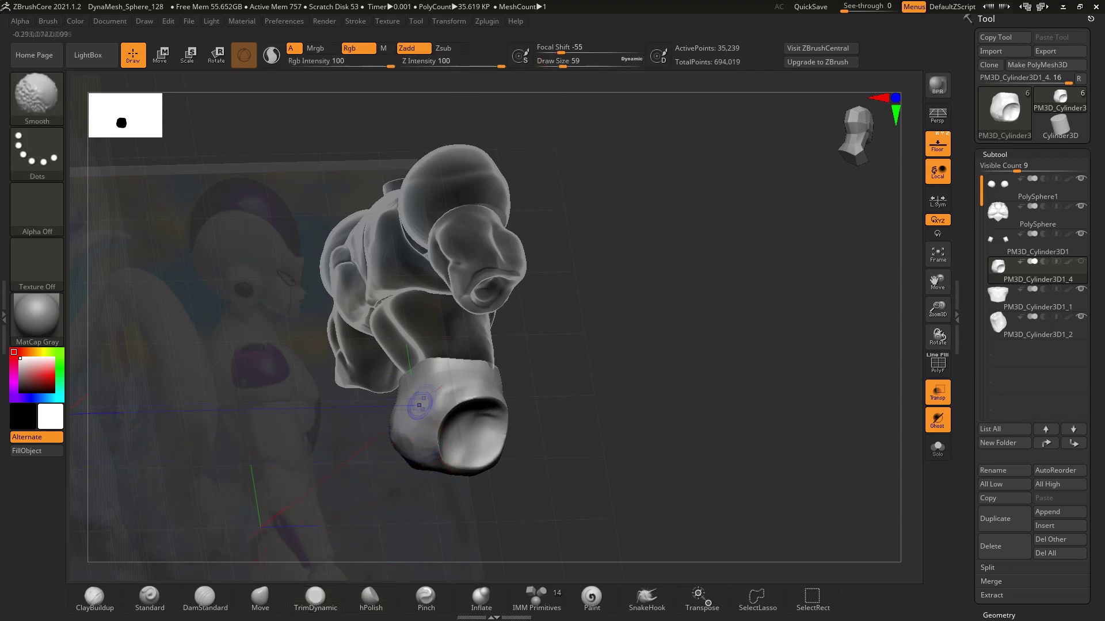
right_drag(419, 405, 395, 423)
Nudge the briefs with the Move brush, checking from the front and below
key(b)
key(h)
key(p)
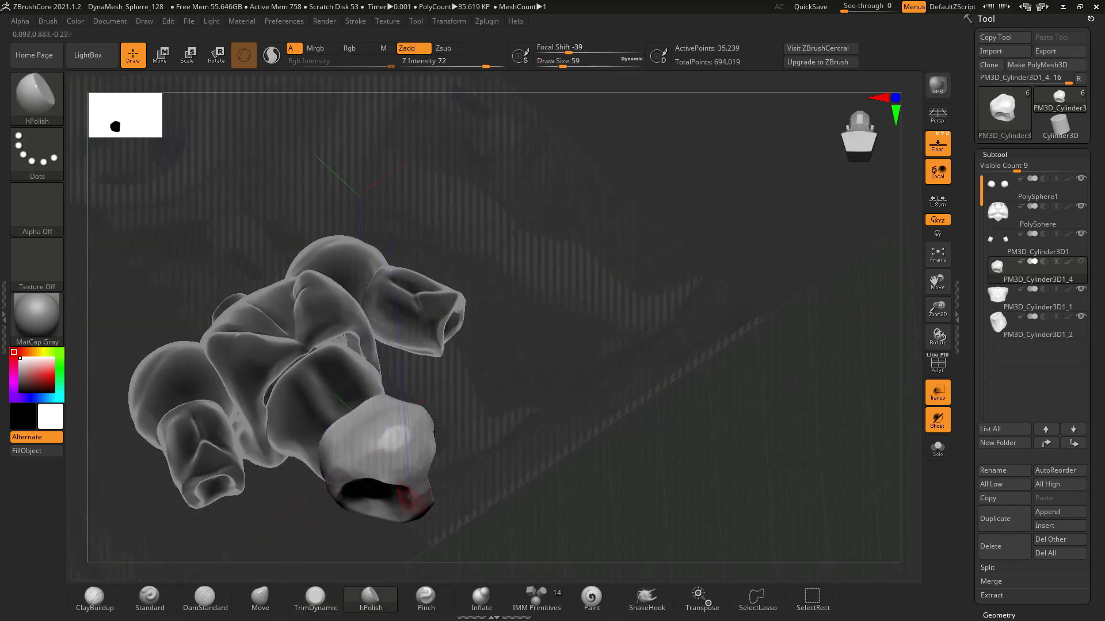
click(260, 598)
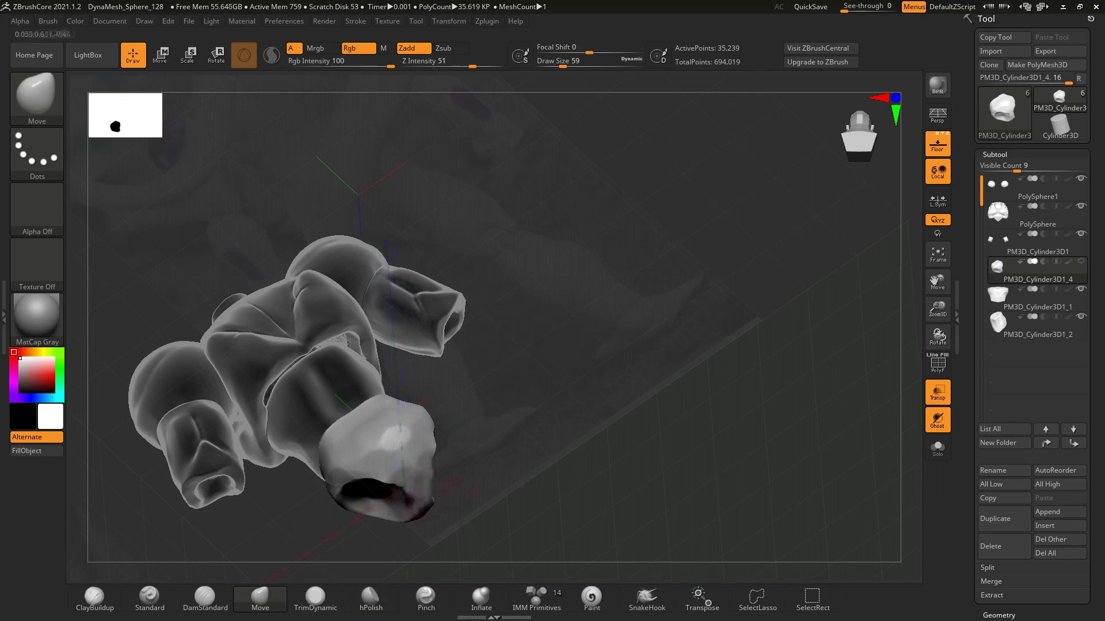
shift+right_drag(403, 403, 397, 409)
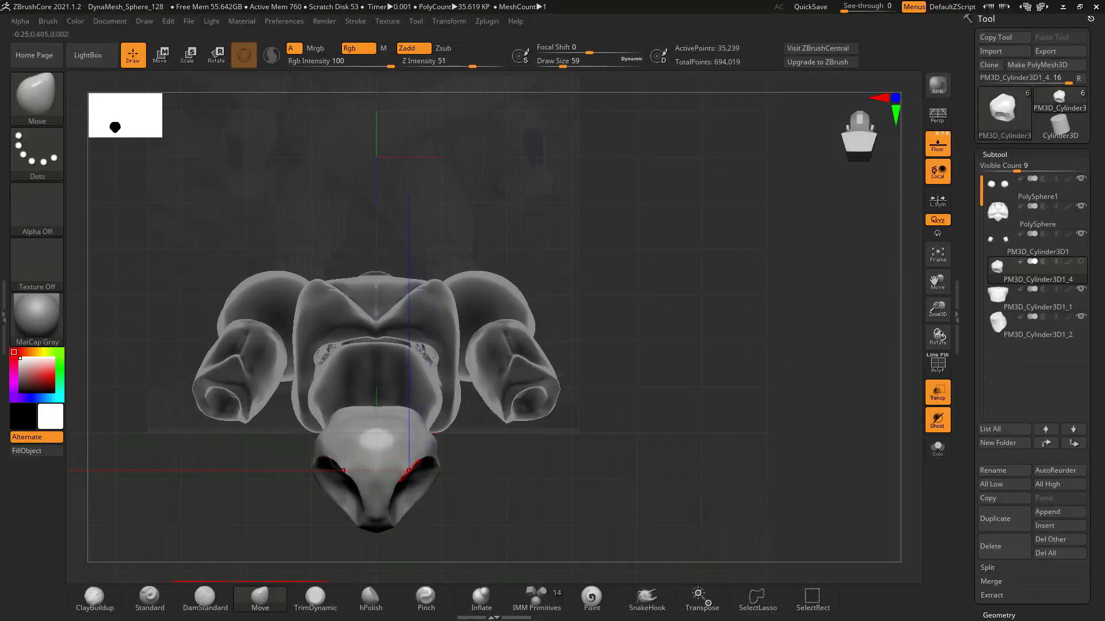
mouse_move(409, 471)
right_down()
mouse_move(395, 456)
mouse_move(447, 438)
mouse_move(833, 139)
mouse_move(403, 455)
right_up()
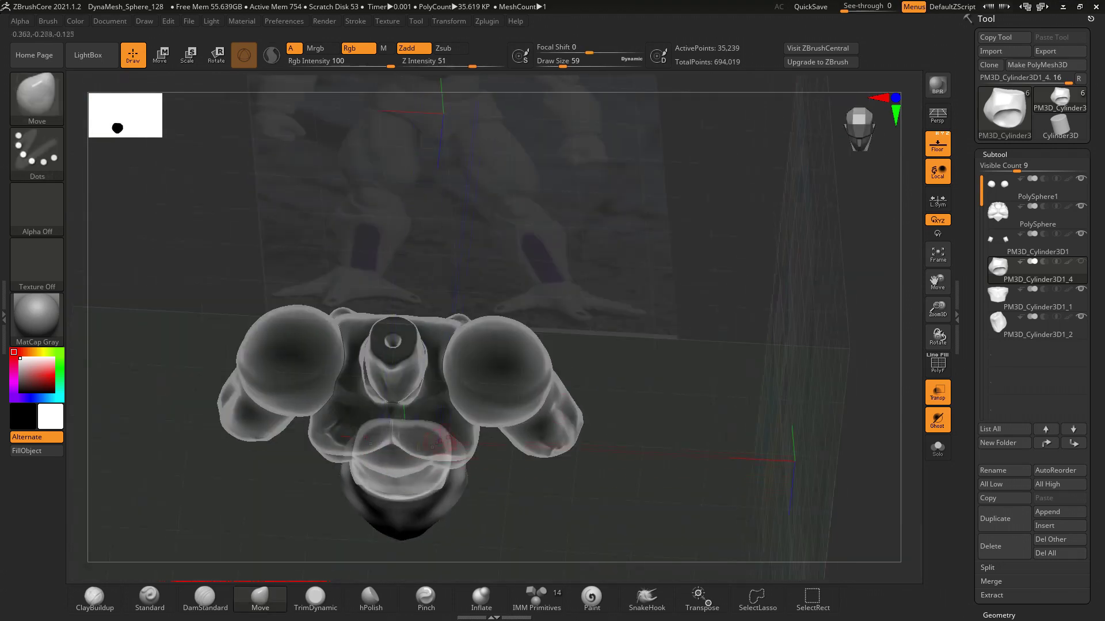
right_drag(653, 415, 859, 138)
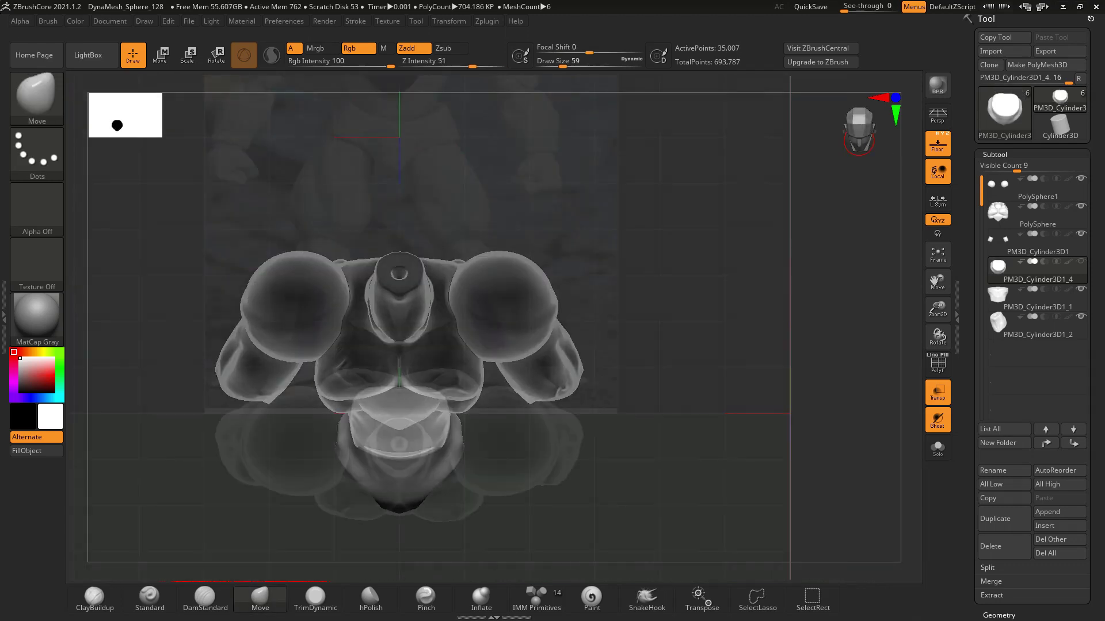
Hide the PolySphere1, PM3D_Cylinder3D1_1 and PM3D_Cylinder3D1_2 subtools
click(1081, 206)
click(1080, 288)
click(1081, 317)
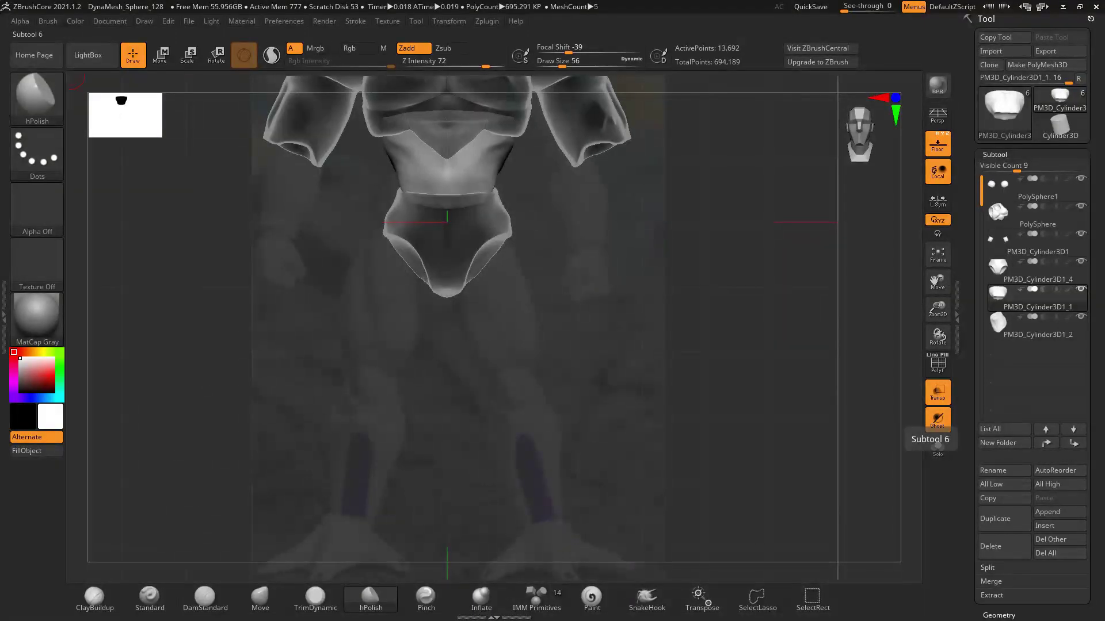
Insert a Cylinder3D, narrow it, raise it to the left hip and tilt it along the thigh
click(1060, 526)
click(880, 585)
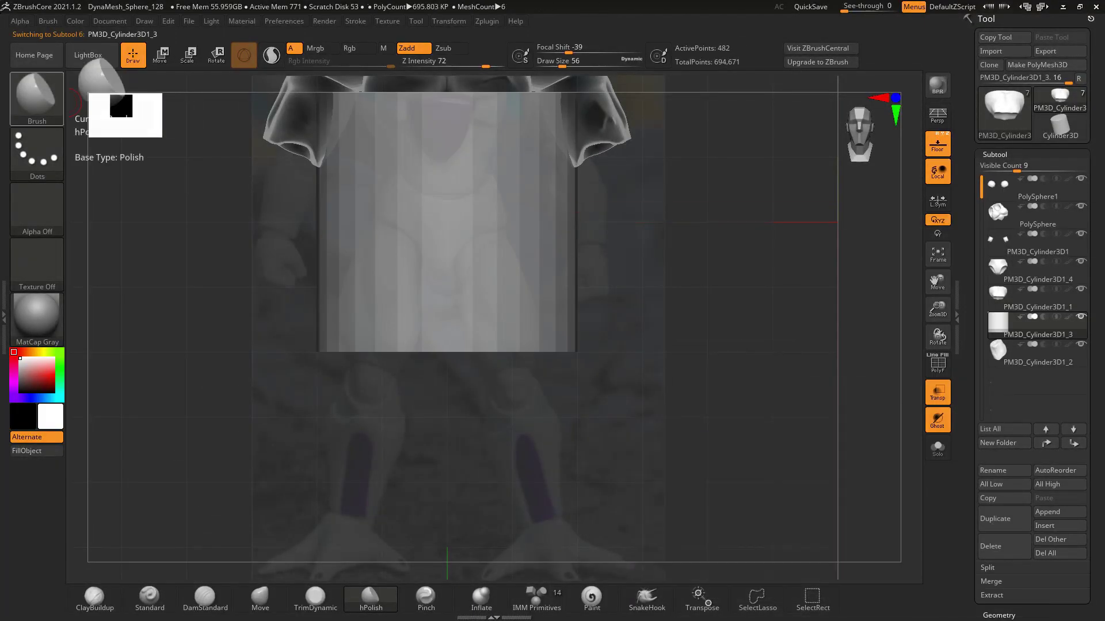
key(w)
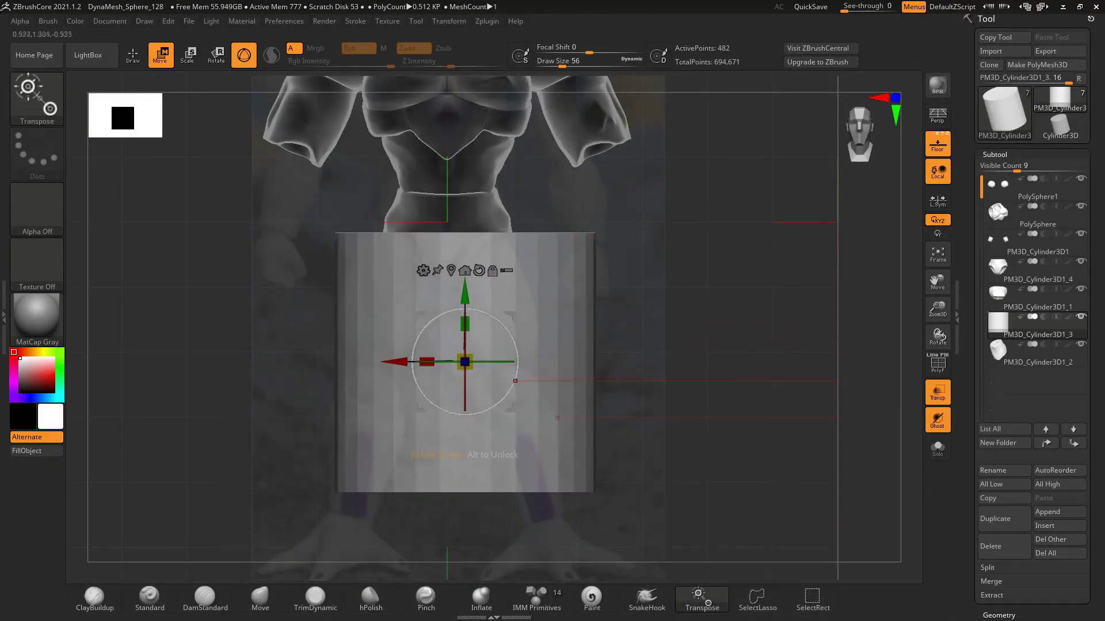
drag(426, 361, 447, 362)
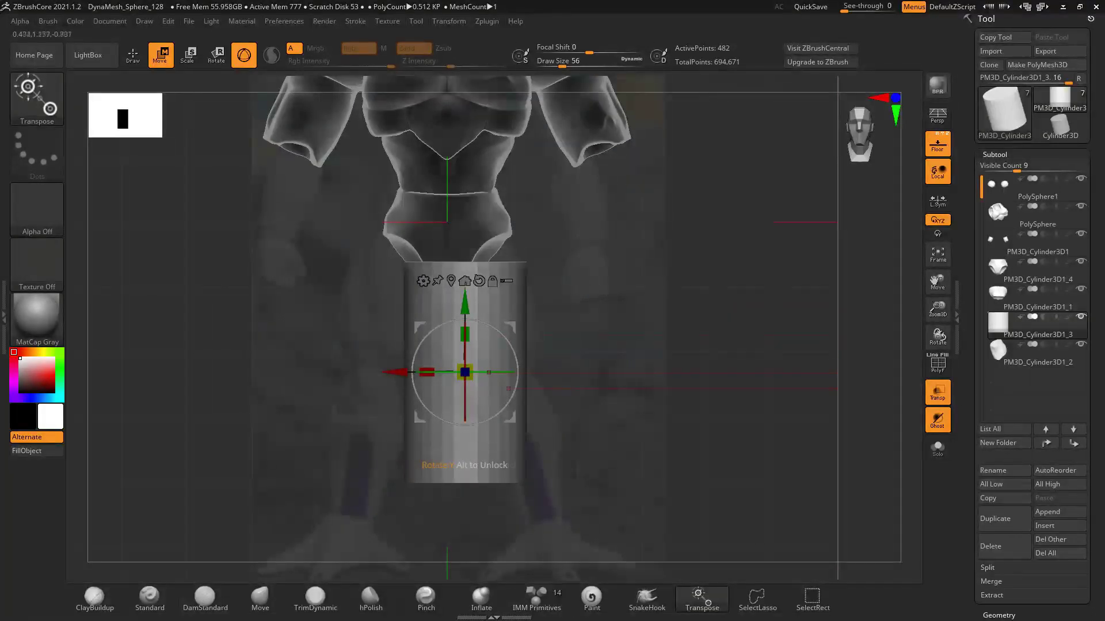
drag(465, 361, 384, 325)
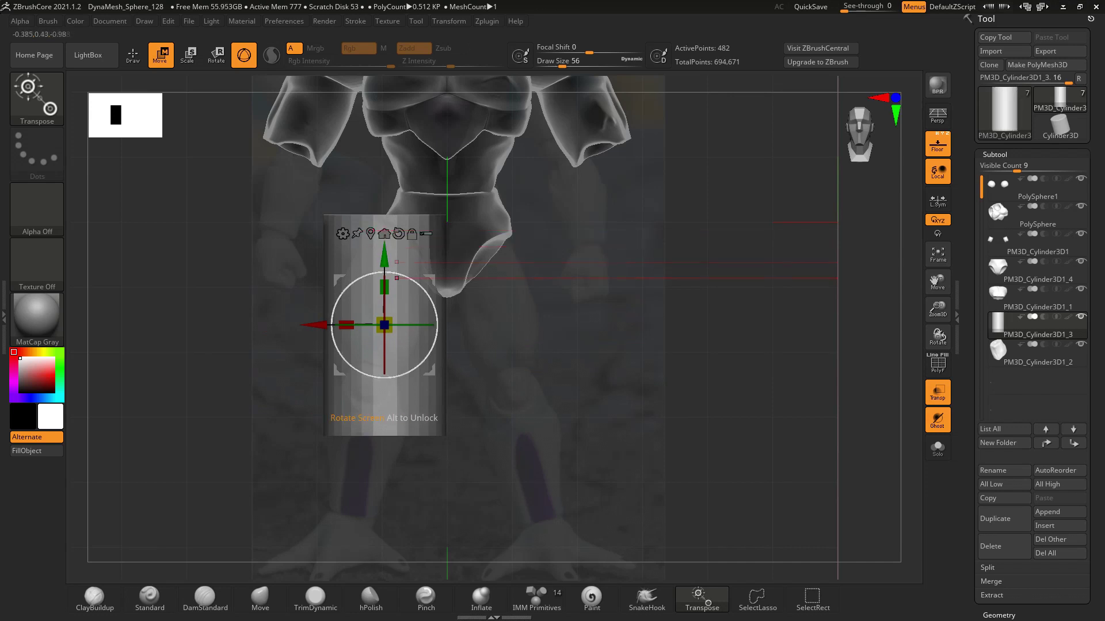
drag(383, 273, 404, 374)
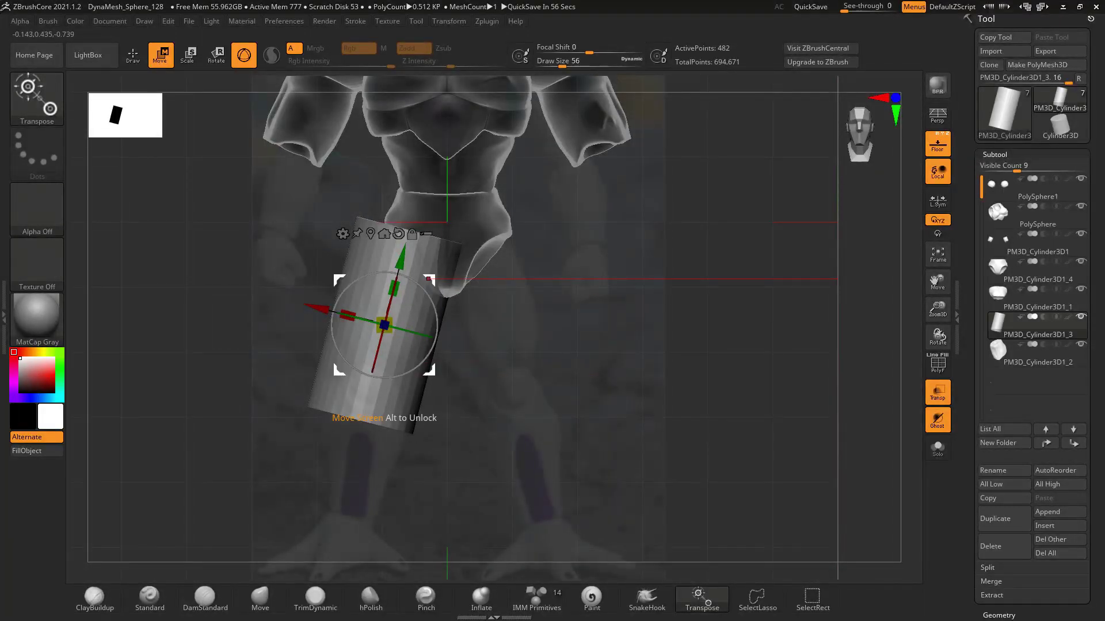
Slim the thigh cylinder's depth, then pull its bottom corner with Move and undo the fold
click(428, 279)
mouse_move(484, 325)
mouse_down()
mouse_move(461, 325)
mouse_move(495, 322)
mouse_move(461, 328)
mouse_move(472, 328)
mouse_up()
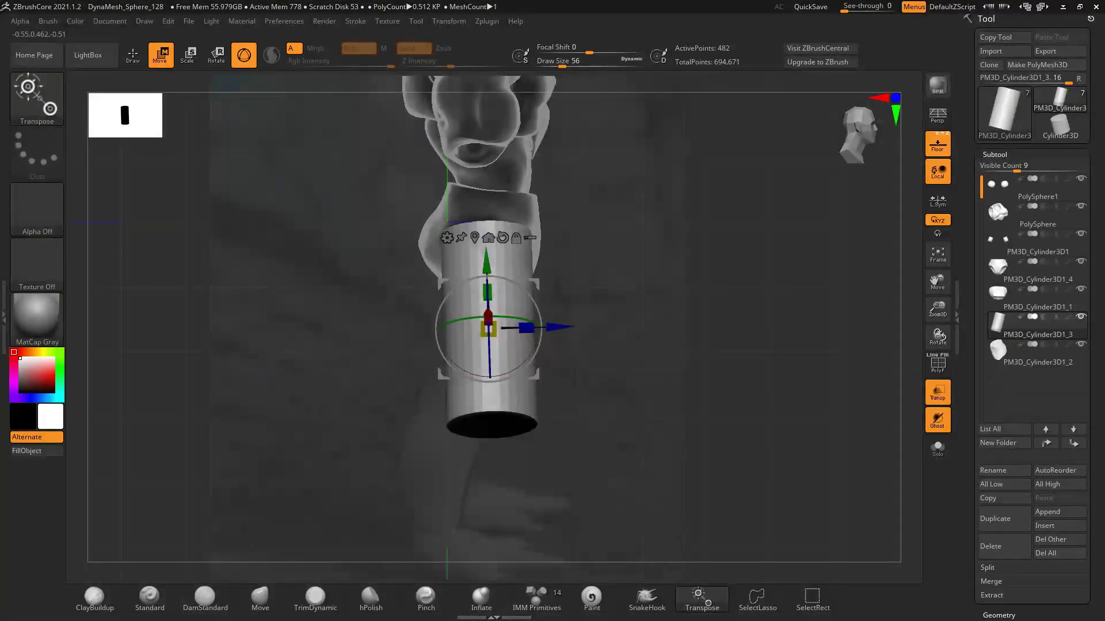
drag(632, 345, 575, 345)
key(q)
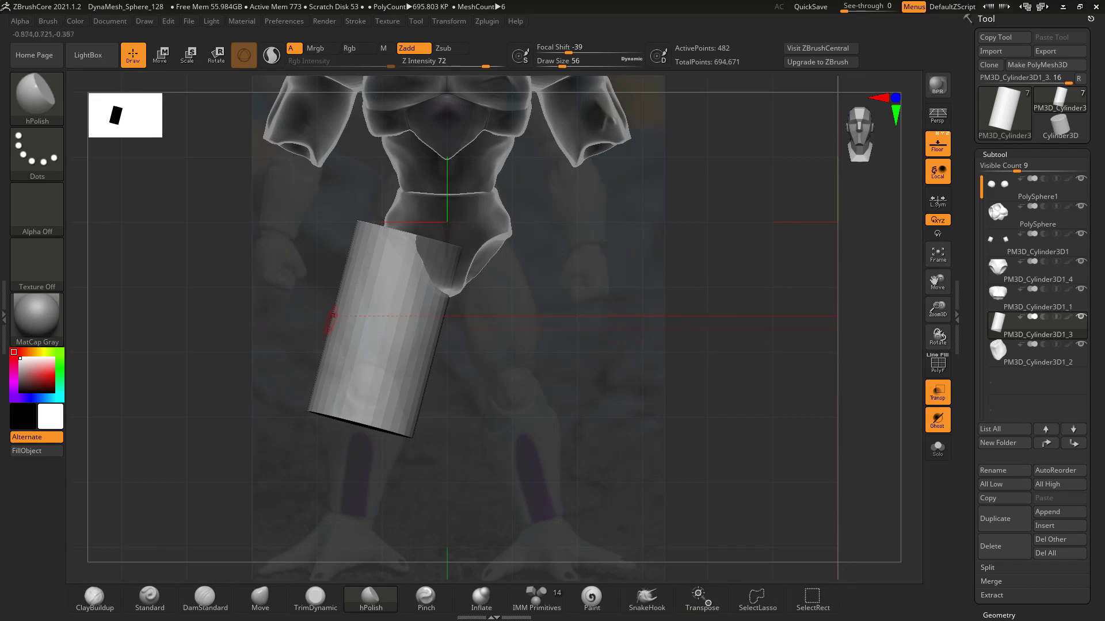
click(260, 598)
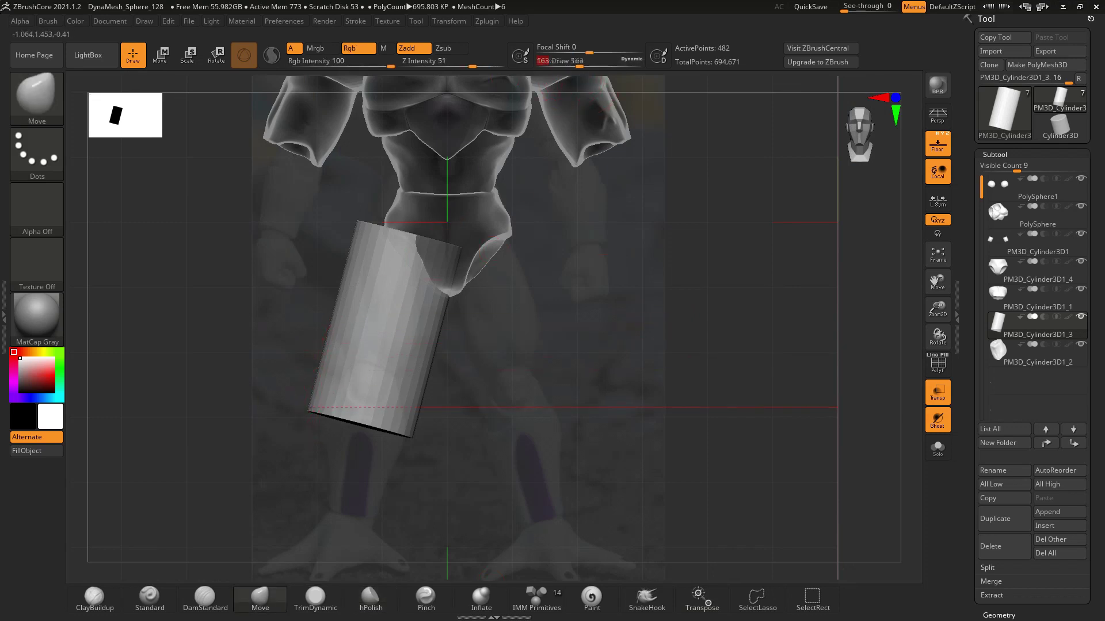
drag(311, 411, 320, 405)
key(ctrl+z)
Move-sculpt the thigh cylinder's top and lower edges, checking the underside from other angles
drag(423, 400, 427, 374)
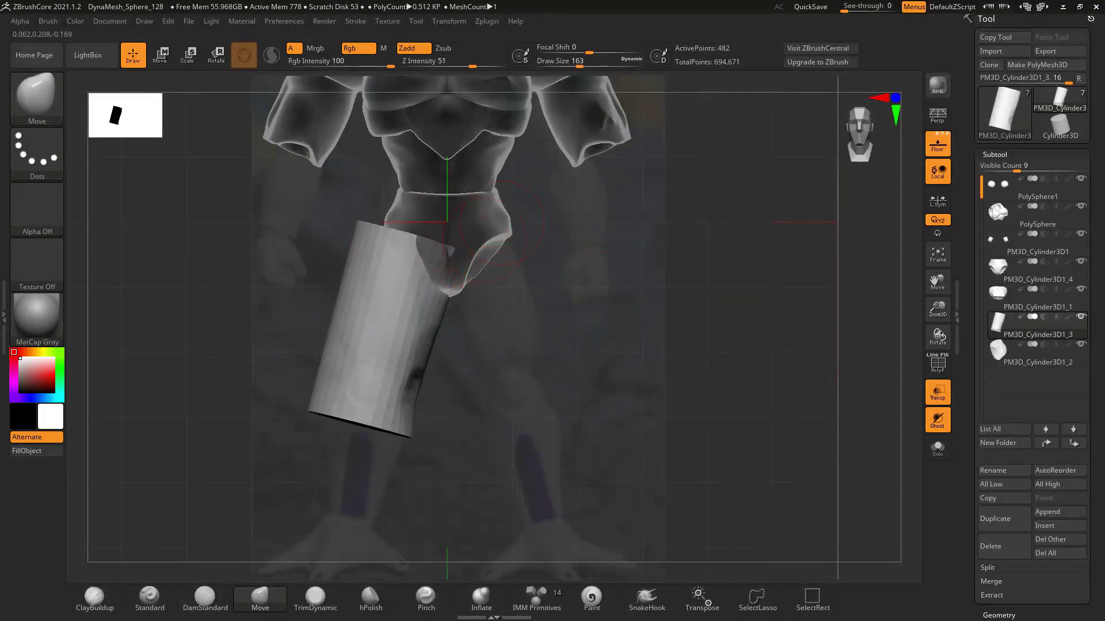
drag(502, 226, 553, 230)
drag(440, 253, 429, 268)
drag(690, 288, 644, 287)
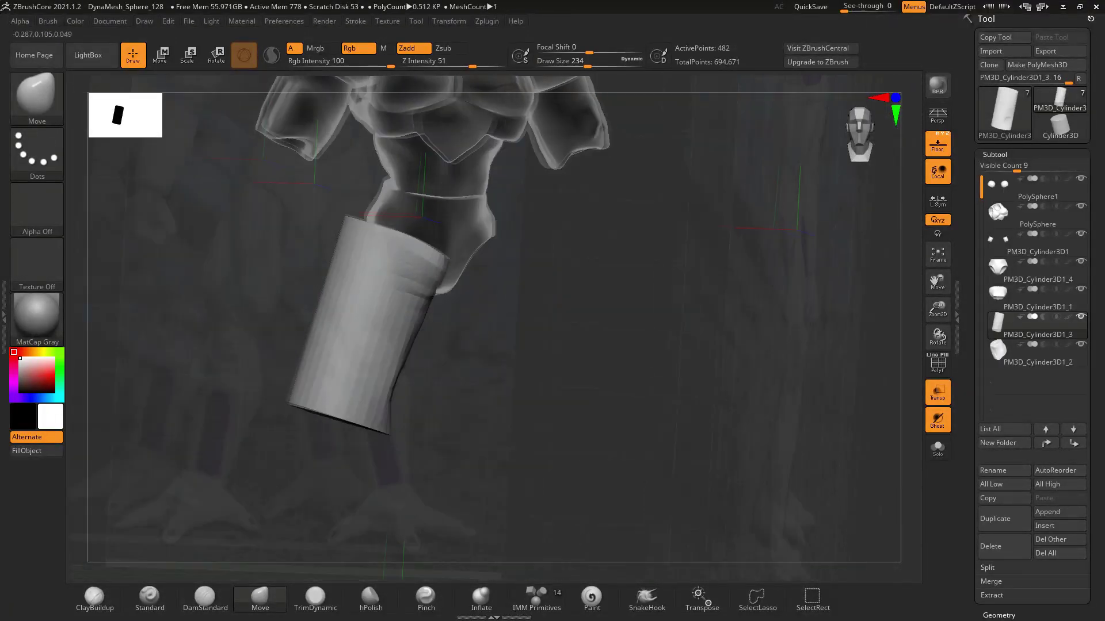
mouse_move(576, 288)
mouse_down()
mouse_move(518, 259)
mouse_move(345, 397)
mouse_move(725, 219)
mouse_move(861, 136)
mouse_up()
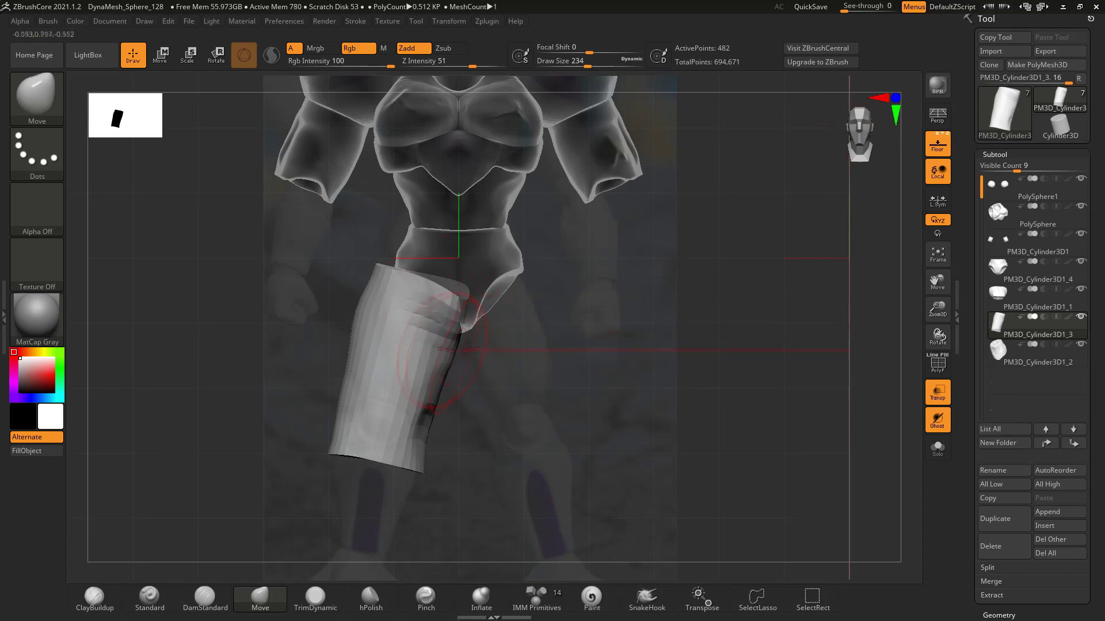
mouse_move(443, 350)
mouse_down()
mouse_move(426, 372)
mouse_move(432, 460)
mouse_move(838, 129)
mouse_up()
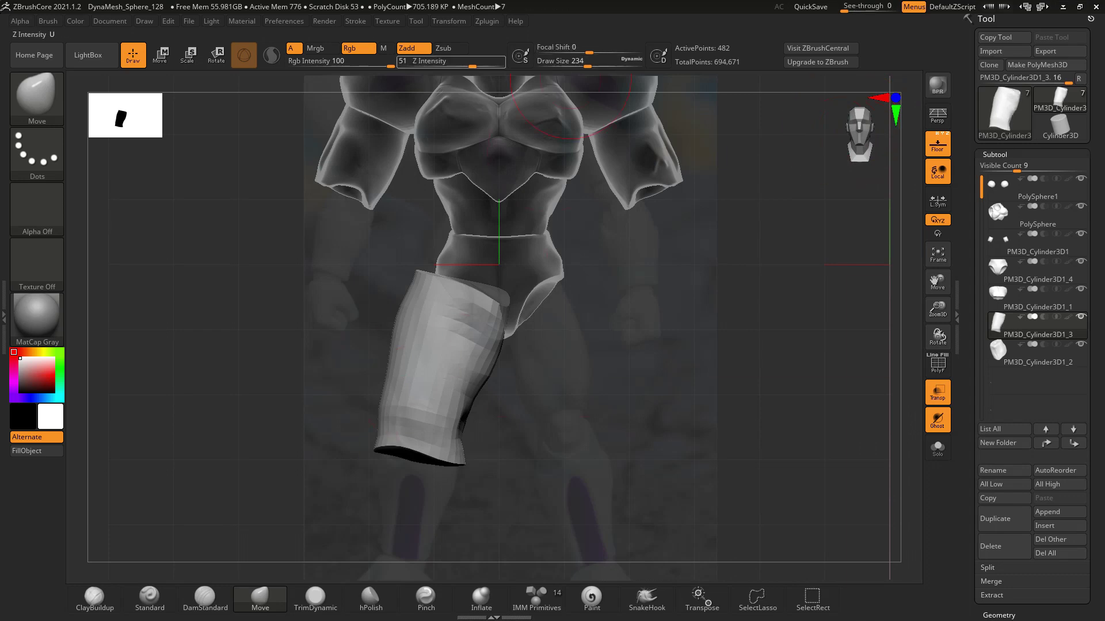
Pull the thigh's top rim up under the pelvis, checking it from below, side and above
mouse_move(381, 434)
mouse_down()
mouse_move(405, 460)
mouse_move(328, 320)
mouse_move(438, 371)
mouse_up()
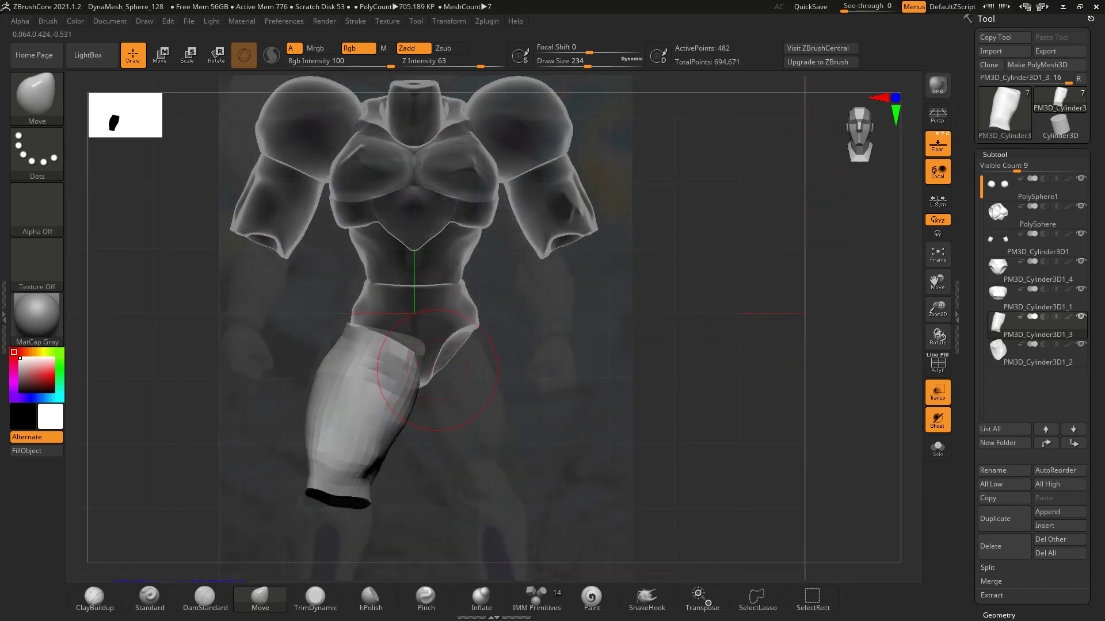
drag(424, 357, 441, 333)
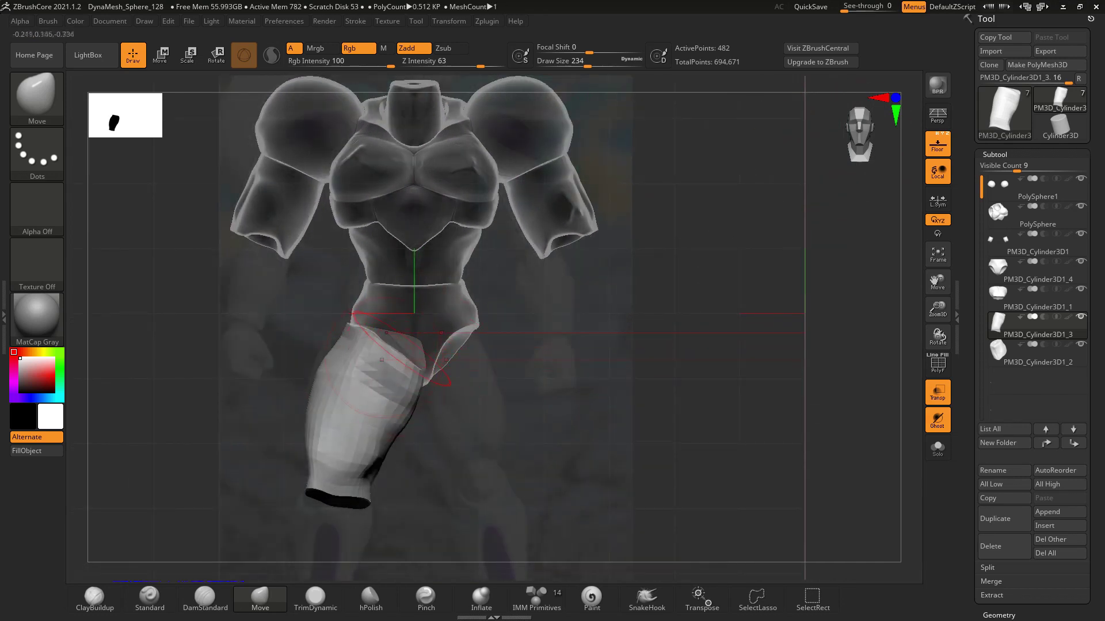
shift+drag(440, 380, 333, 368)
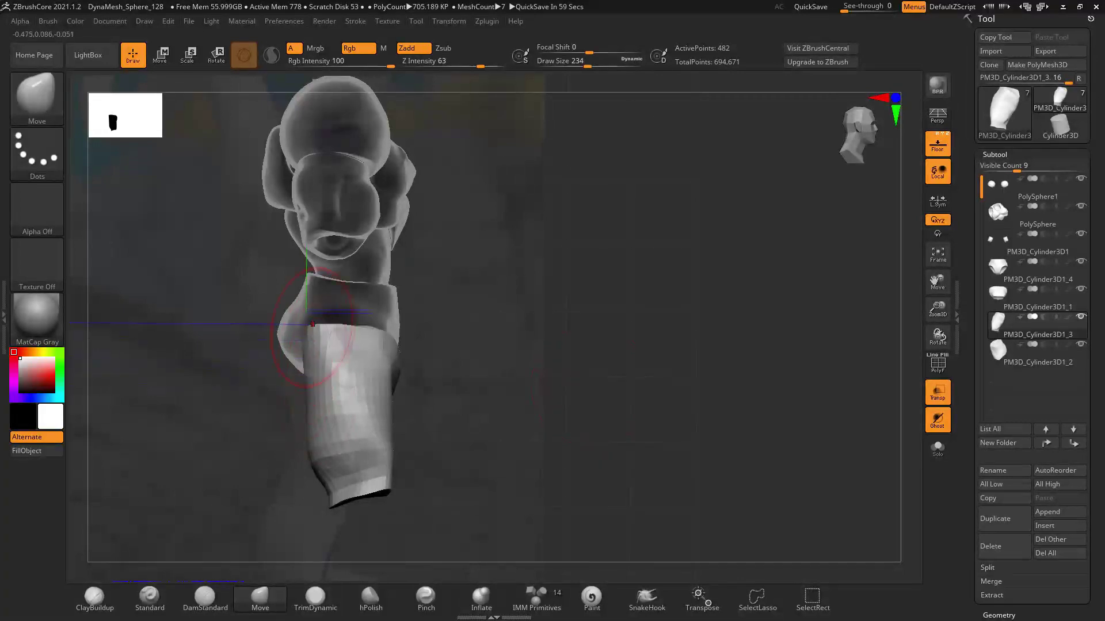
mouse_move(403, 374)
mouse_down()
mouse_move(397, 403)
mouse_move(345, 461)
mouse_move(357, 403)
mouse_move(849, 152)
mouse_up()
drag(172, 294, 164, 286)
drag(518, 345, 575, 322)
Subdivide the thigh with Geometry > Divide and frame it from the front
click(315, 598)
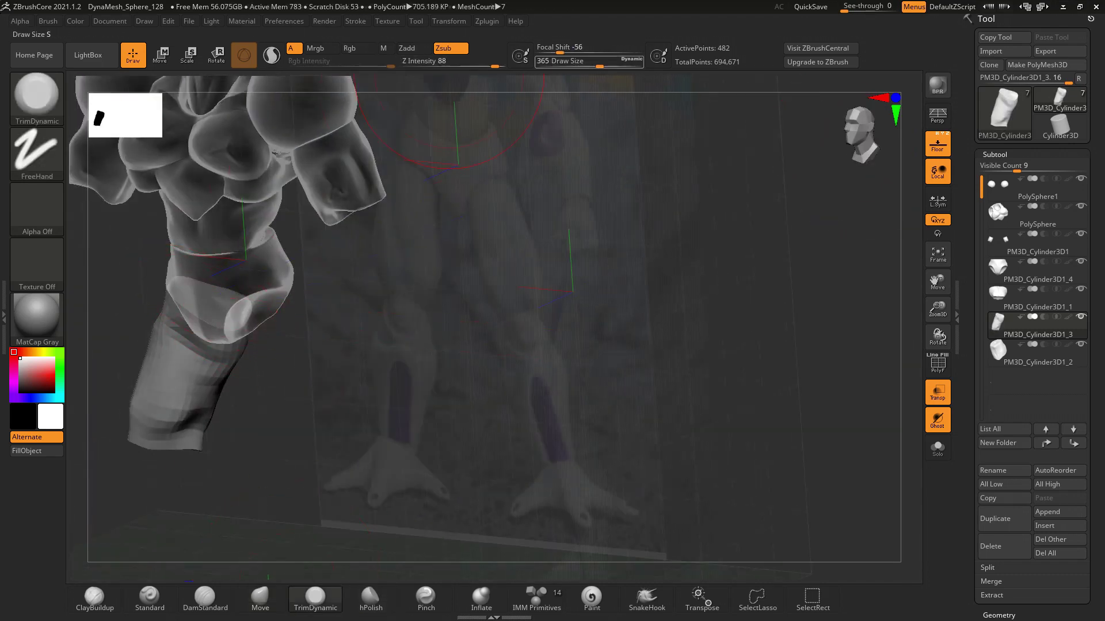
drag(230, 322, 214, 359)
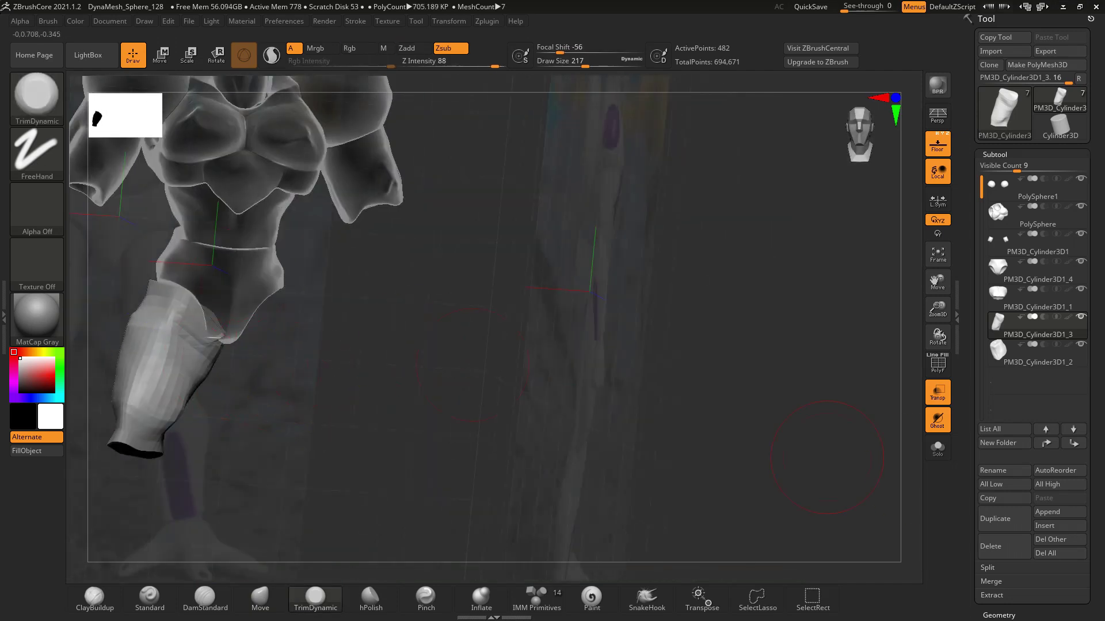
click(999, 616)
click(1005, 229)
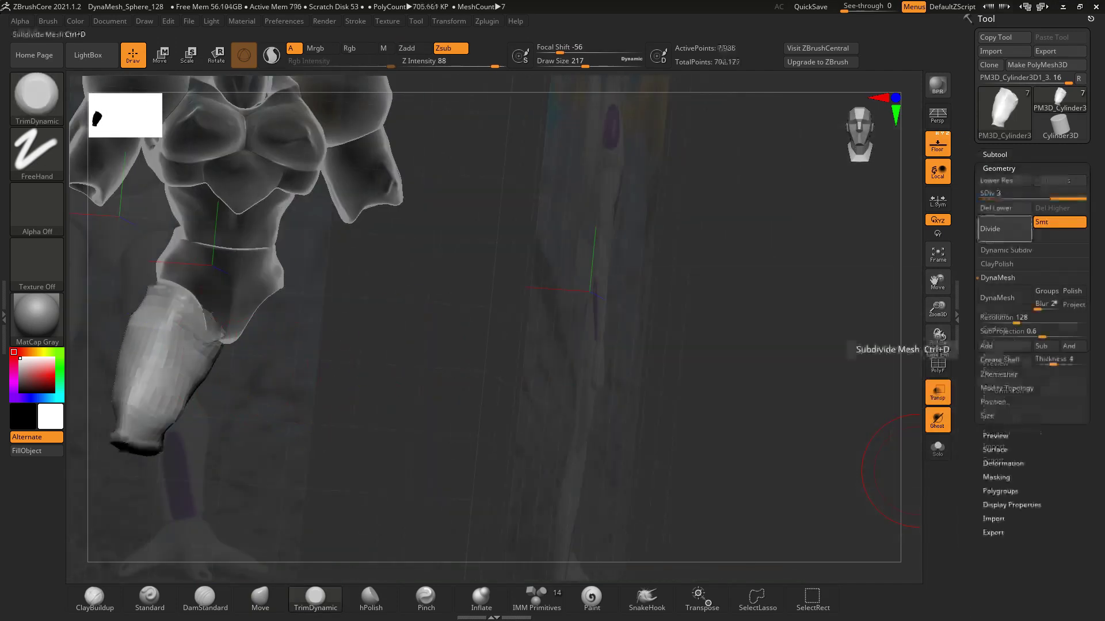
click(260, 598)
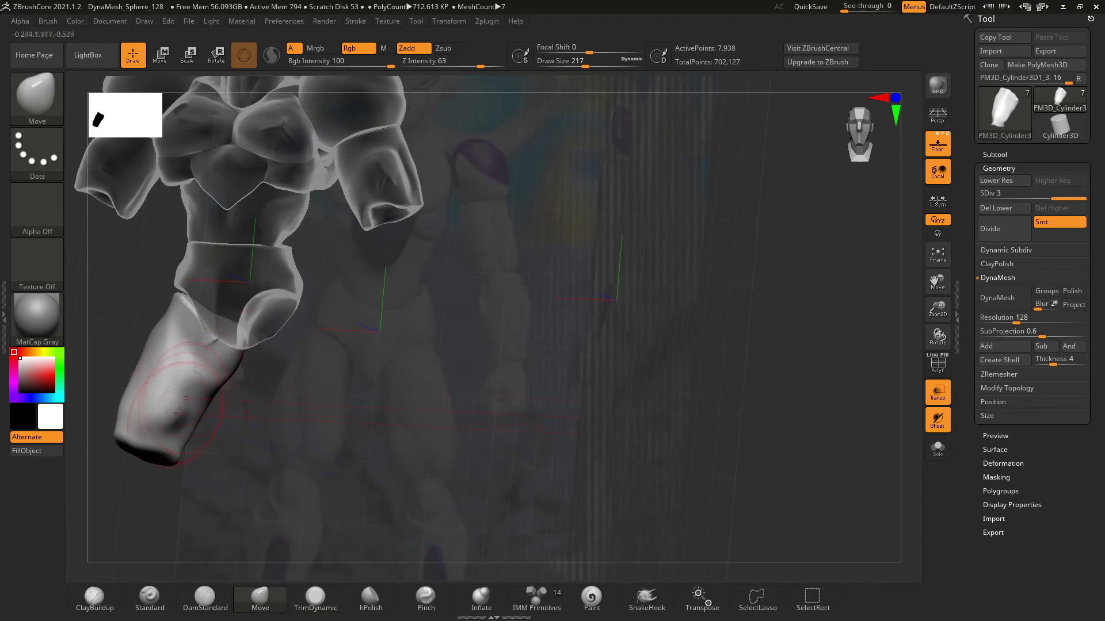
drag(402, 402, 898, 274)
key(f)
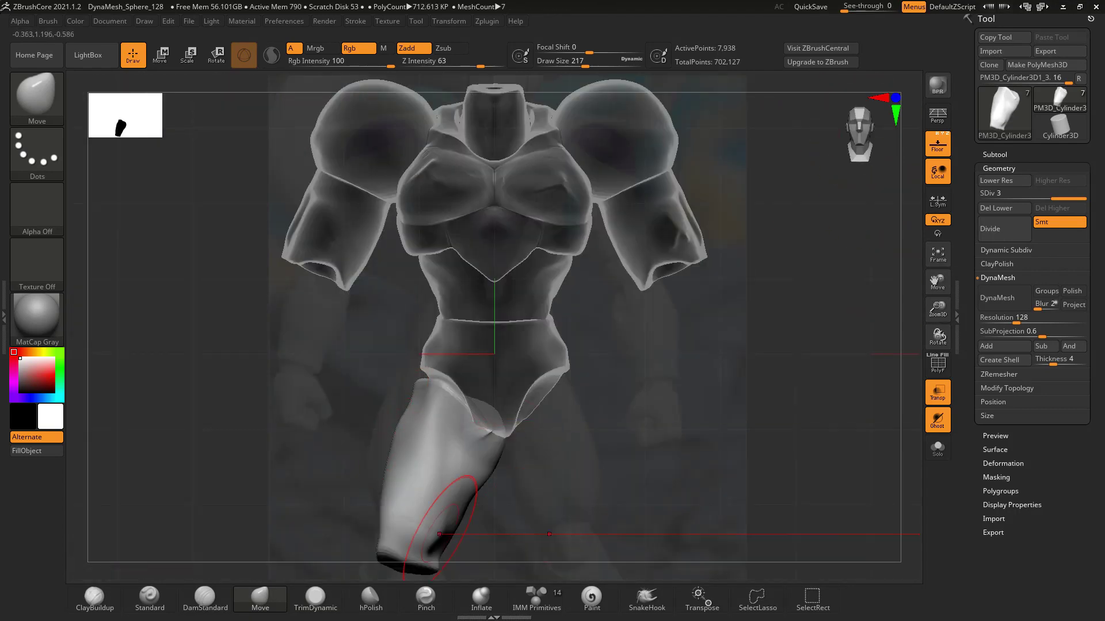
Select hPolish at draw size 140 and solo the thigh subtool
click(372, 599)
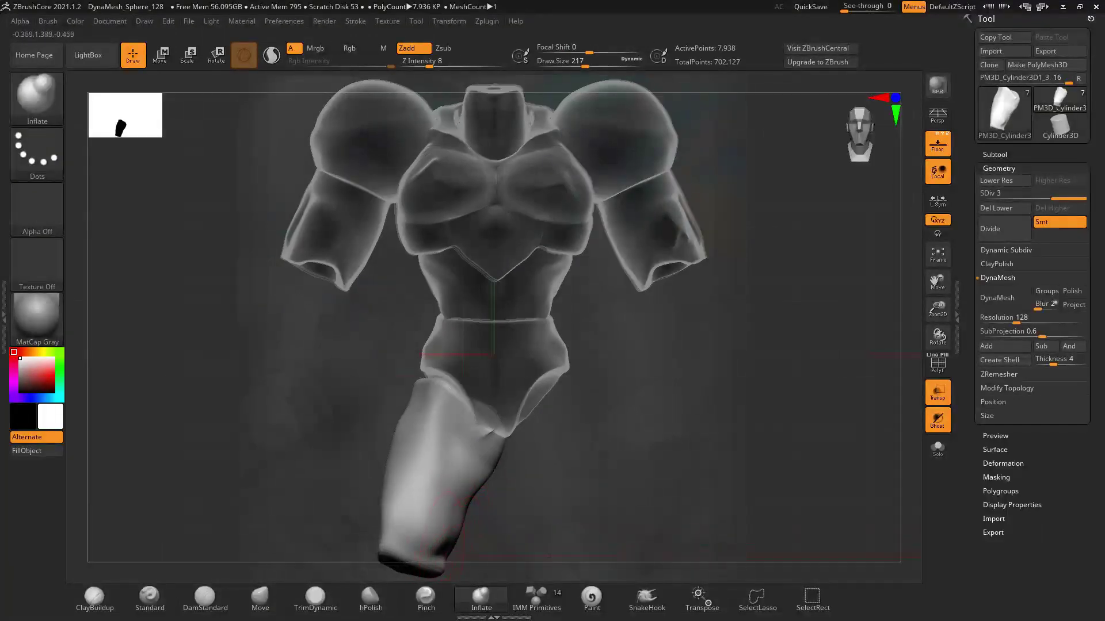
drag(585, 64, 575, 65)
click(937, 447)
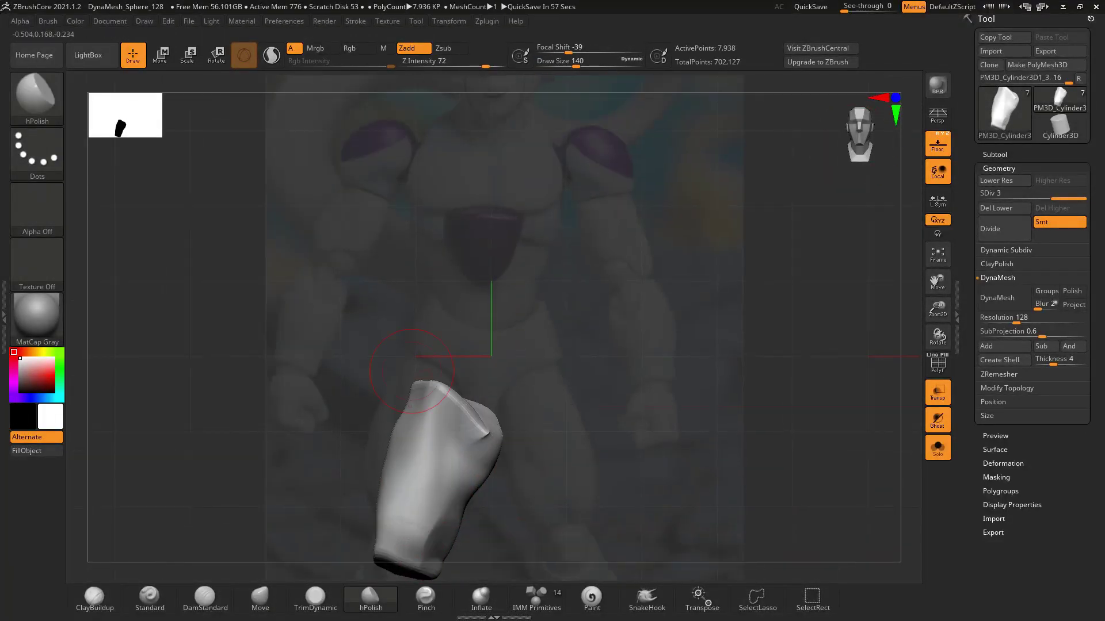
Set the Standard brush to carve inward with intensity raised to 38
click(150, 598)
click(450, 48)
text(16)
key(Return)
text(37)
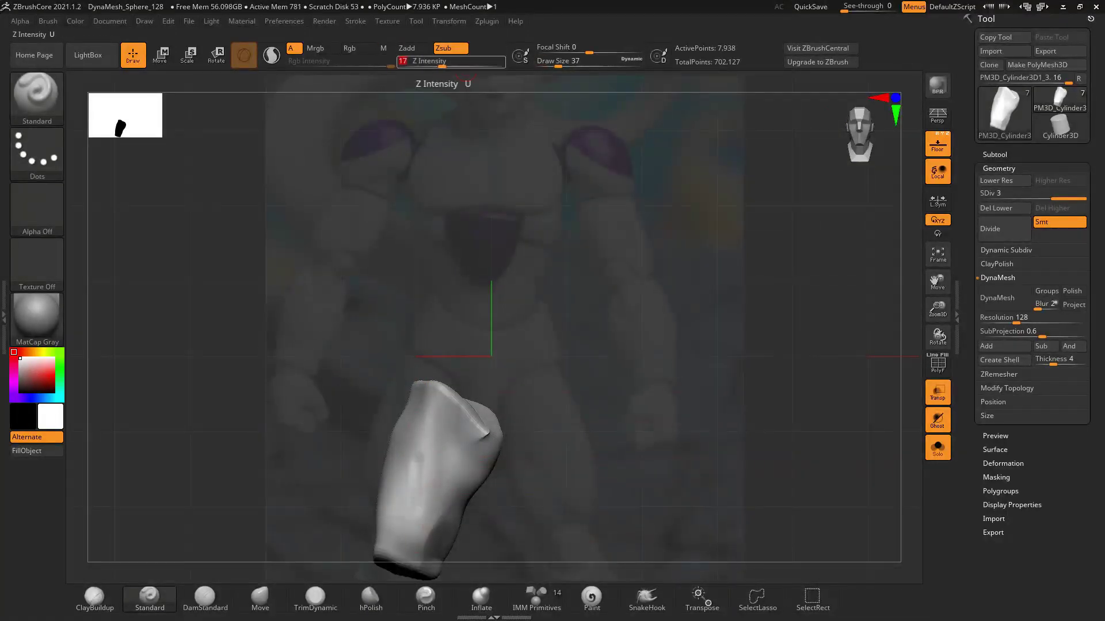
key(Return)
text(14)
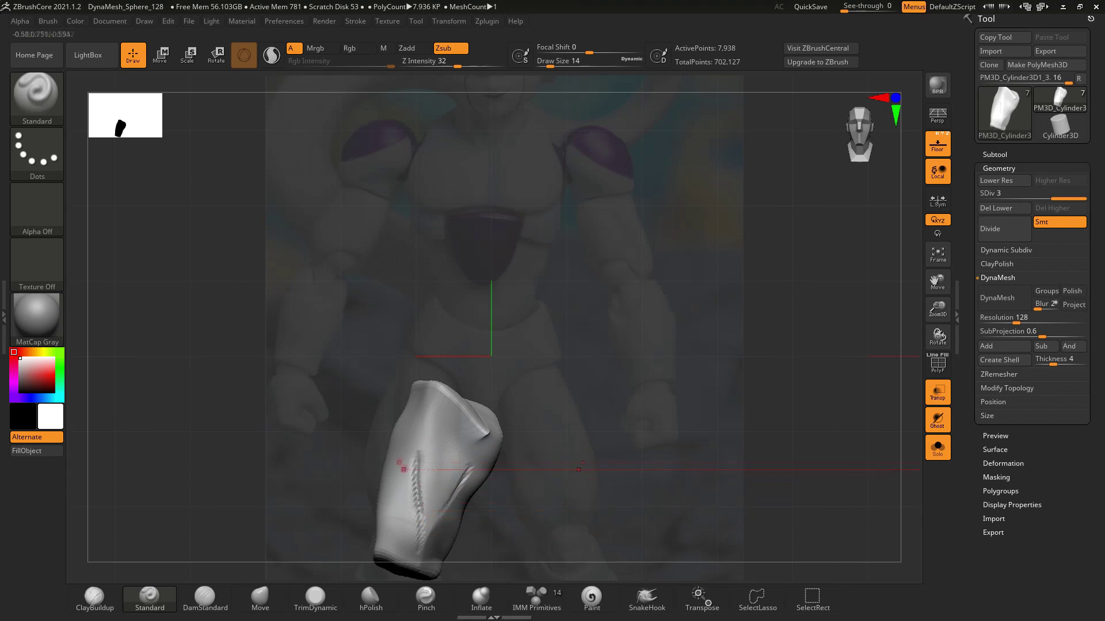
text(bst)
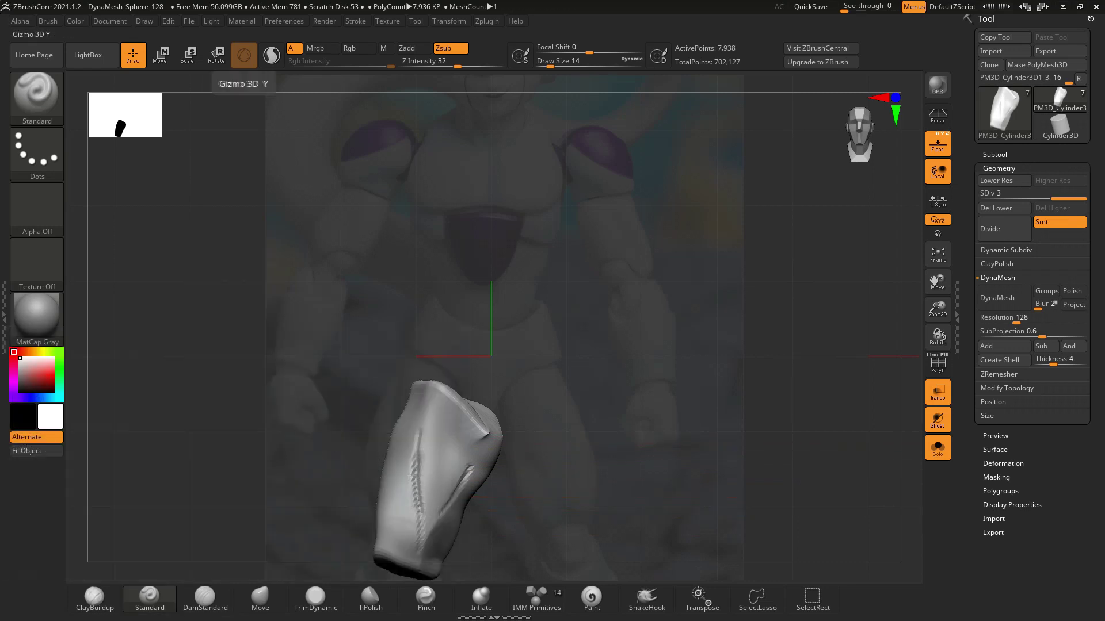
drag(458, 66, 462, 66)
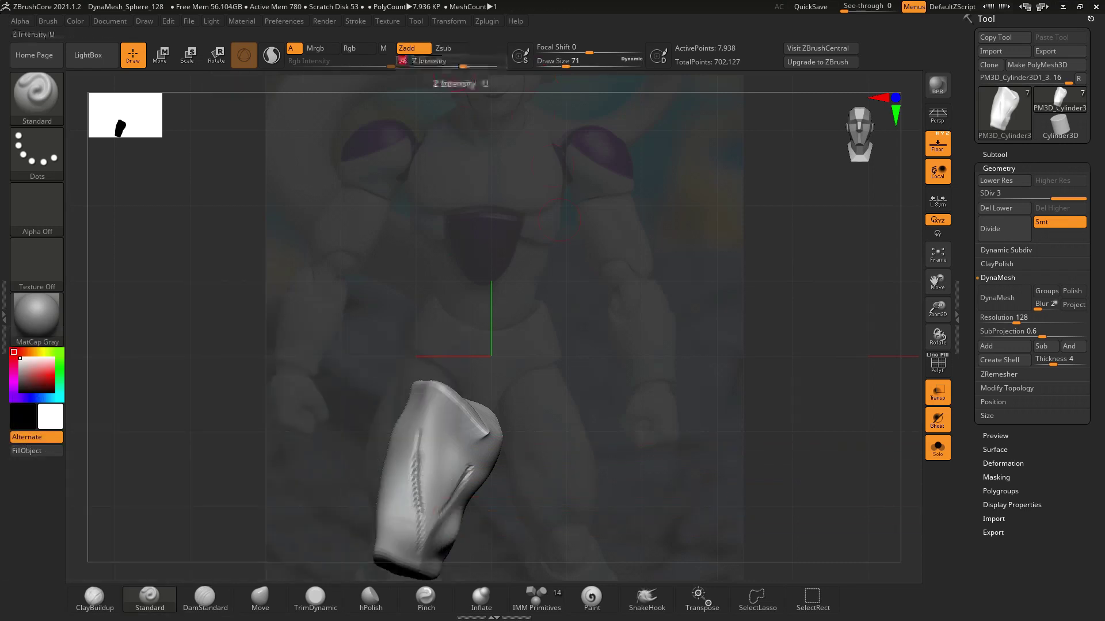
drag(518, 472, 511, 504)
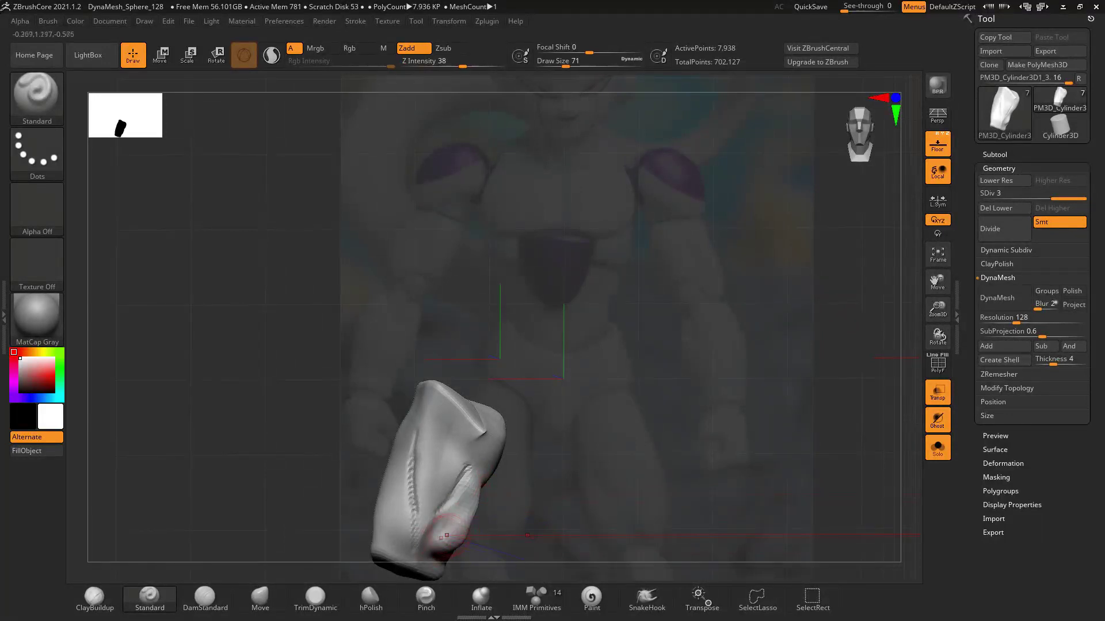
Mask part of the leg piece and flatten its top with TrimDynamic
key(ctrl)
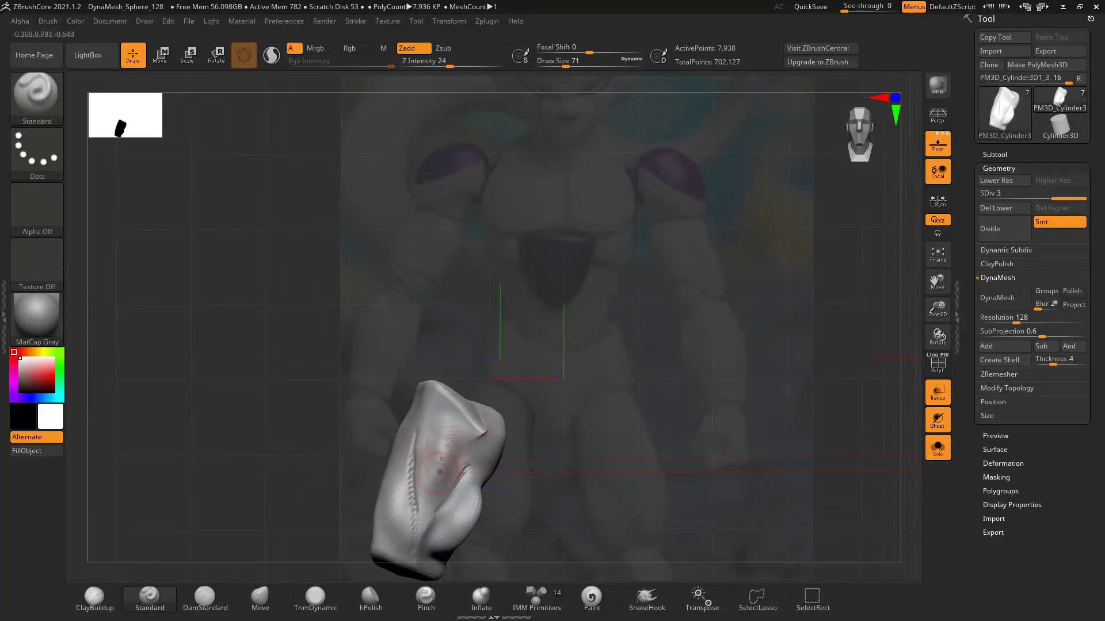
key(ctrl)
click(315, 599)
drag(259, 346, 270, 403)
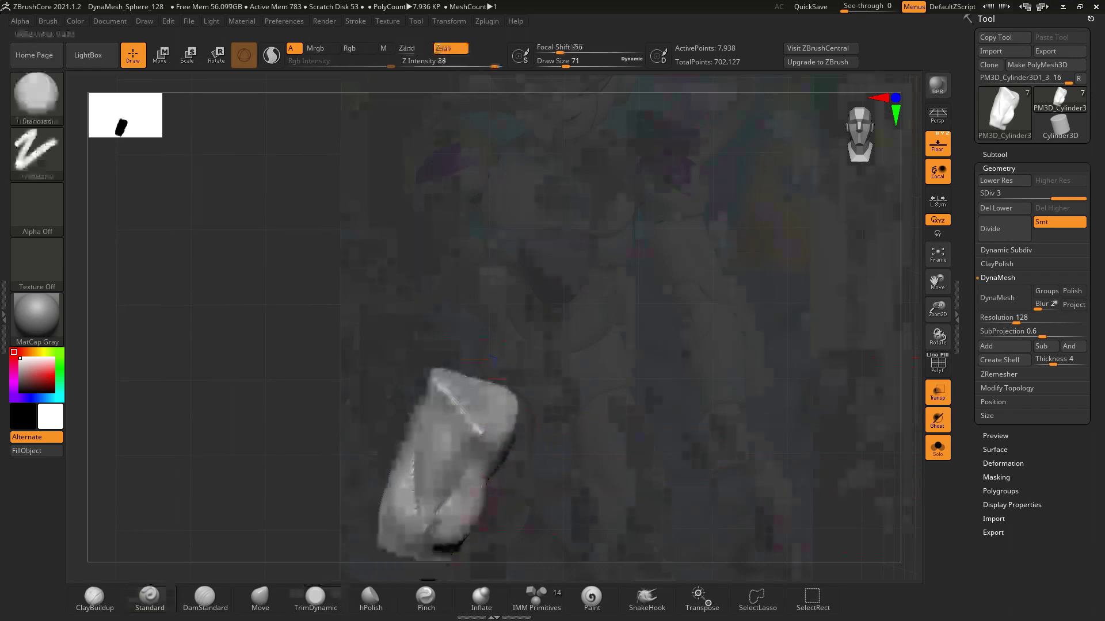
mouse_move(521, 539)
mouse_down()
mouse_move(576, 460)
mouse_move(633, 407)
mouse_up()
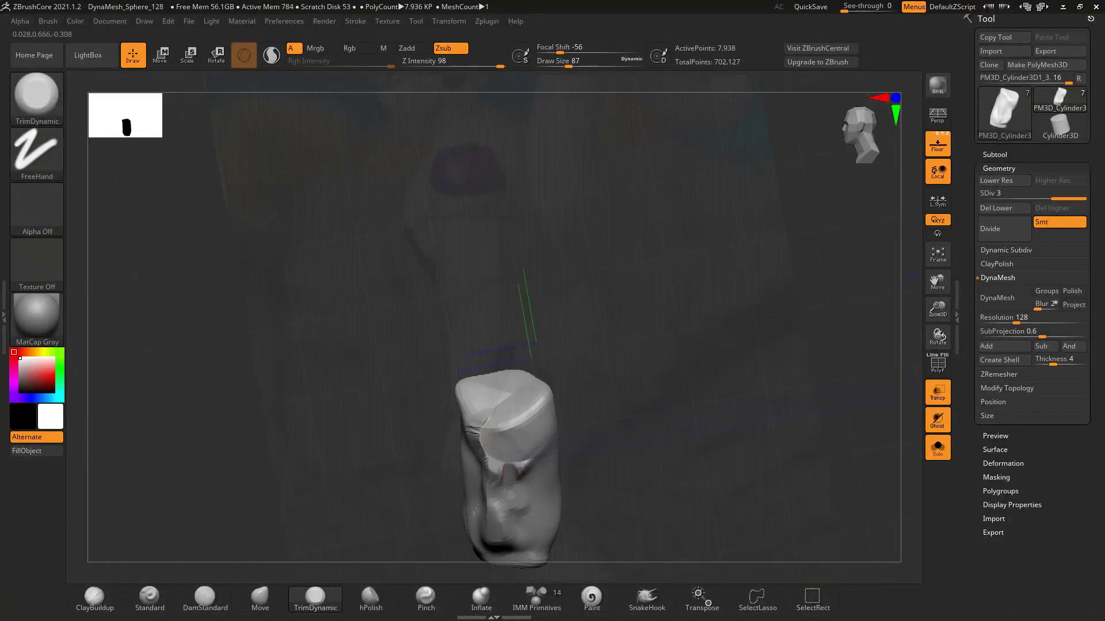
Enable DynaMesh at resolution 264 and remesh the leg piece
click(1004, 297)
key(ctrl)
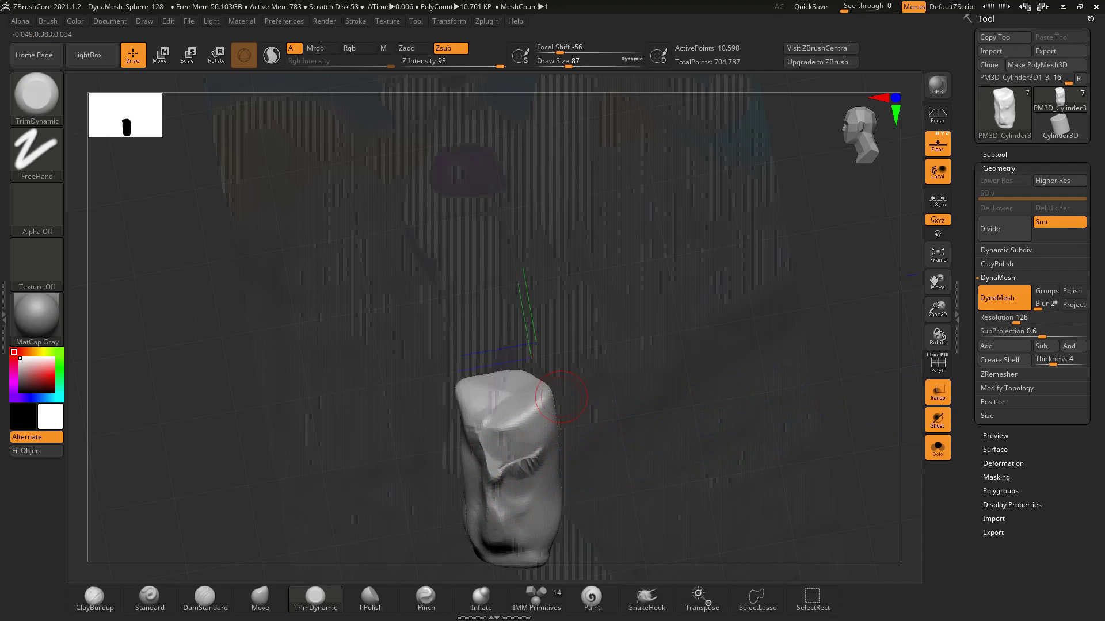
drag(1016, 317, 1033, 317)
ctrl+drag(720, 472, 716, 468)
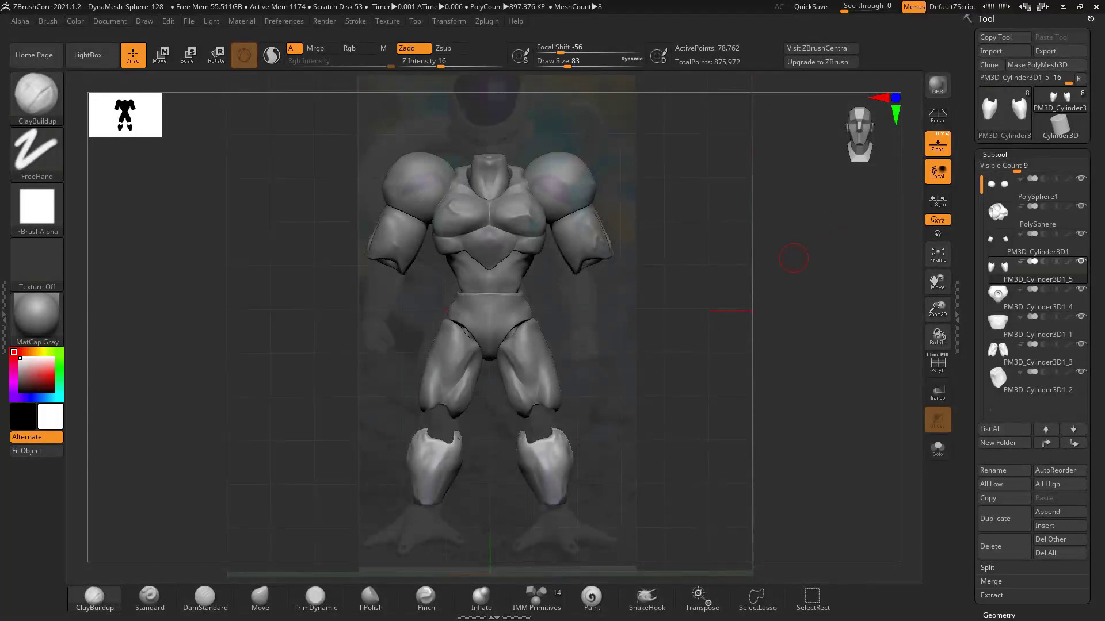
Inspect the leg guard with the rotate gizmo, then return to sculpting mode
key(r)
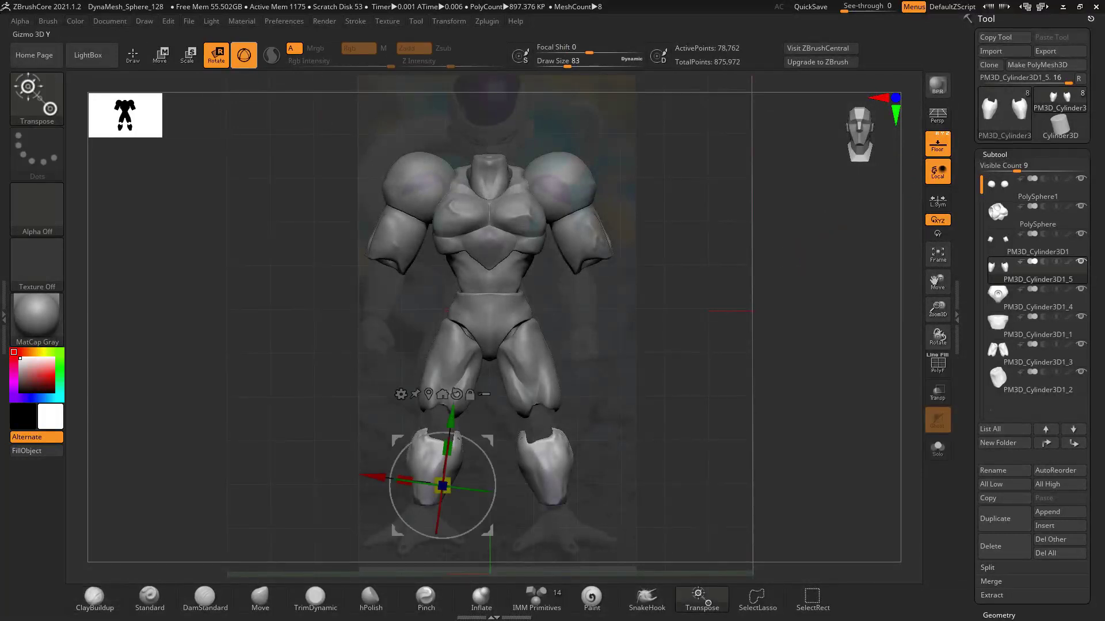
click(133, 55)
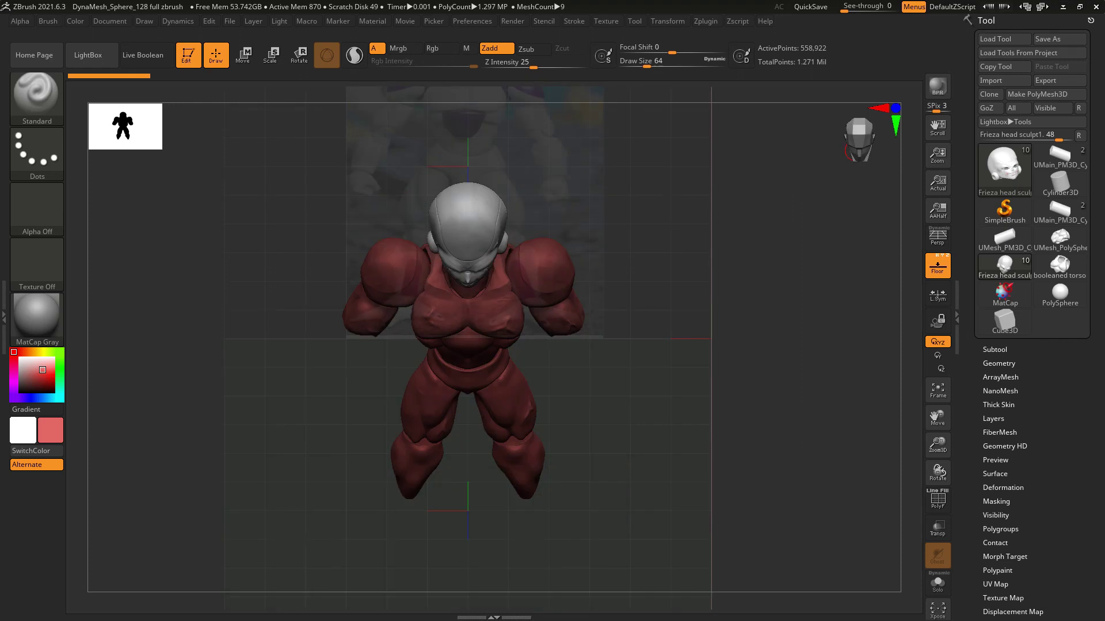
drag(691, 338, 796, 360)
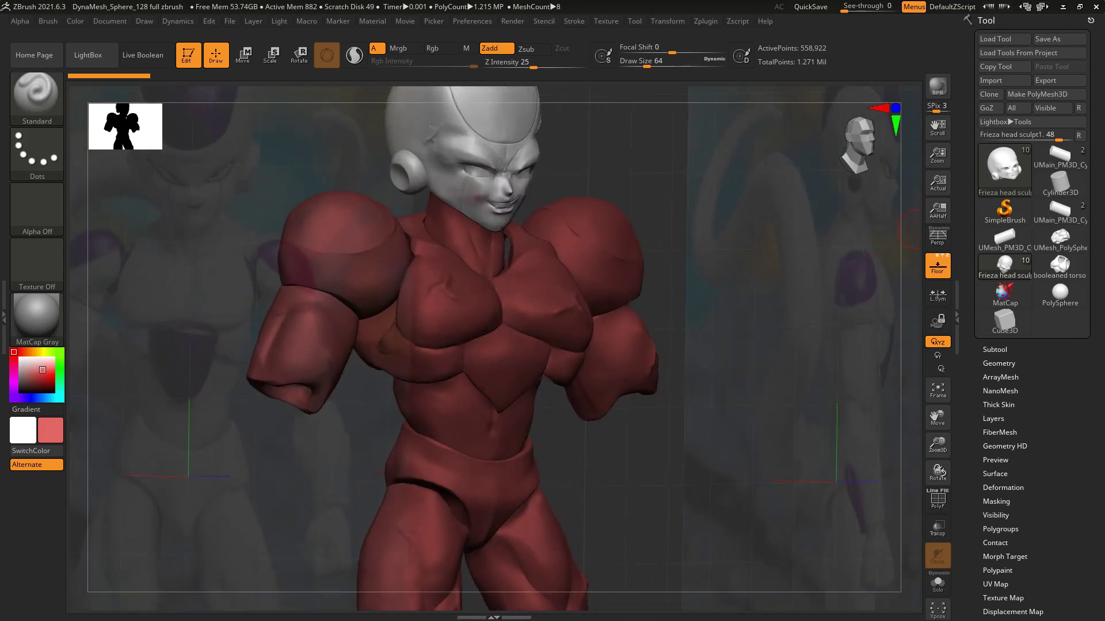
click(937, 527)
click(937, 555)
click(937, 556)
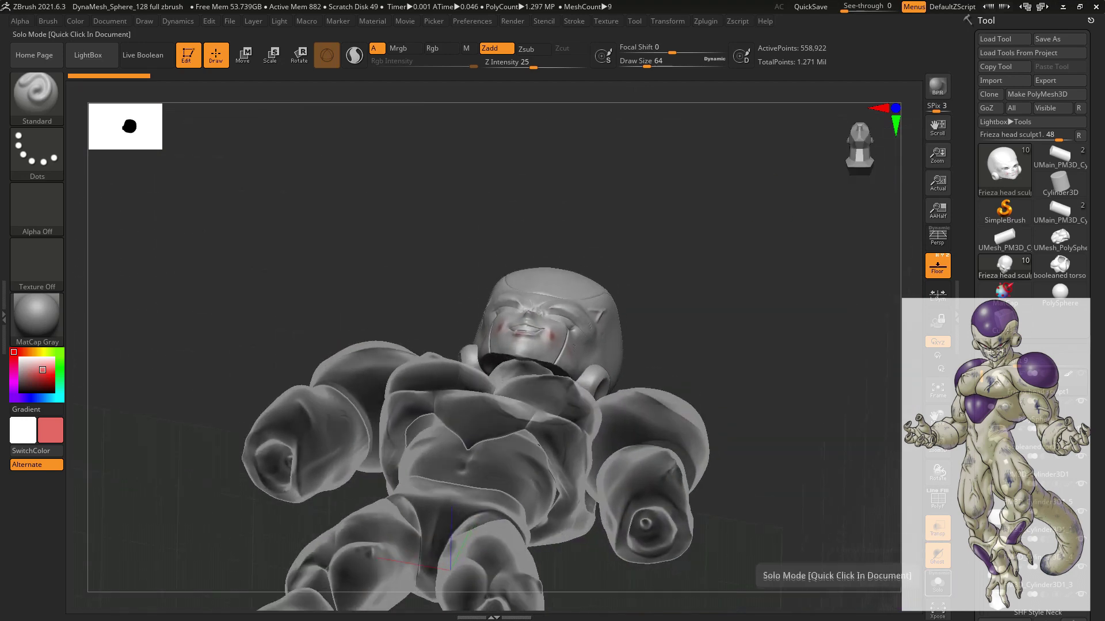
click(937, 583)
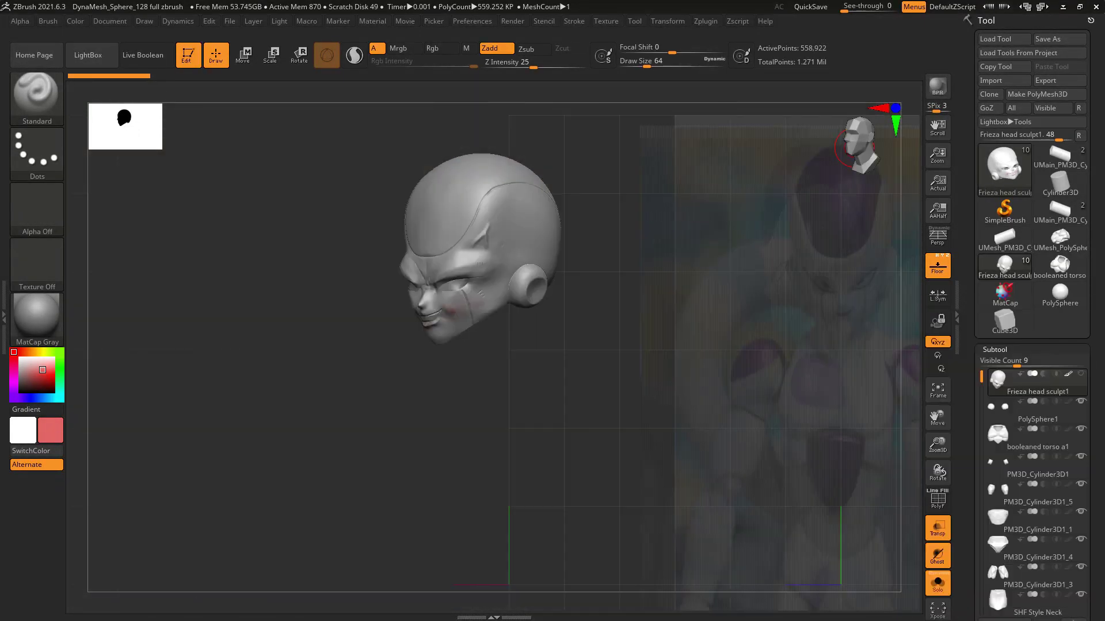
click(937, 583)
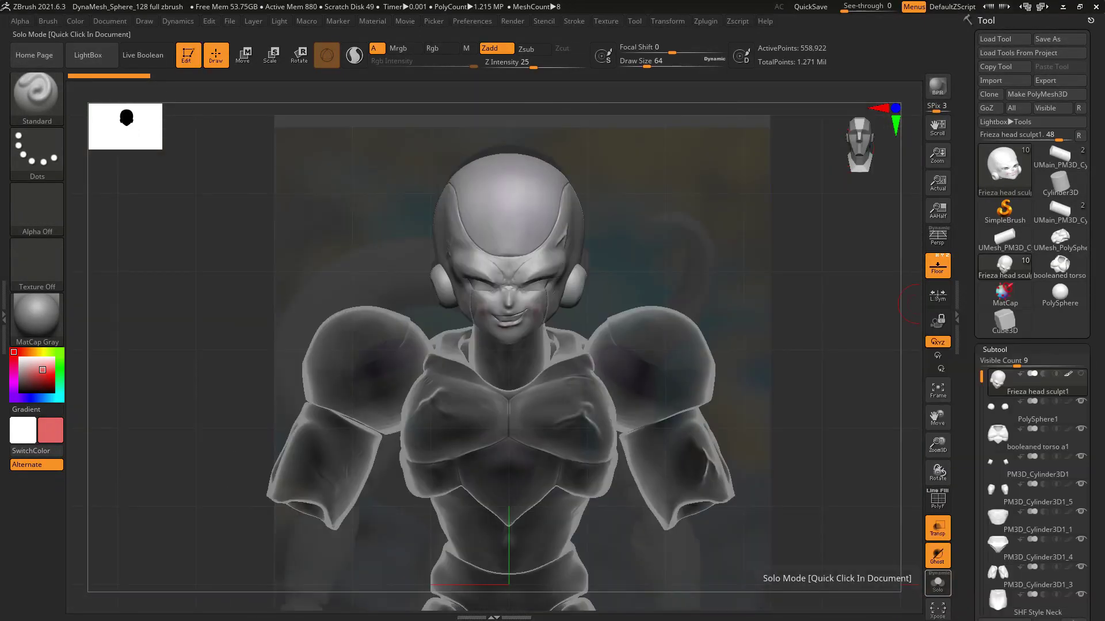
click(937, 528)
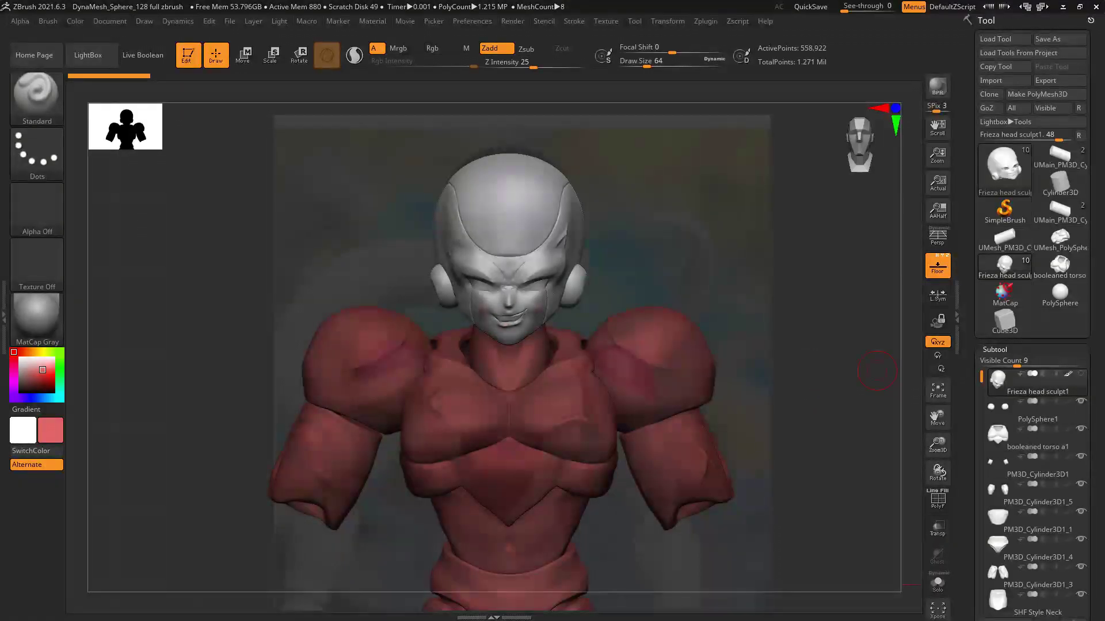
click(1030, 409)
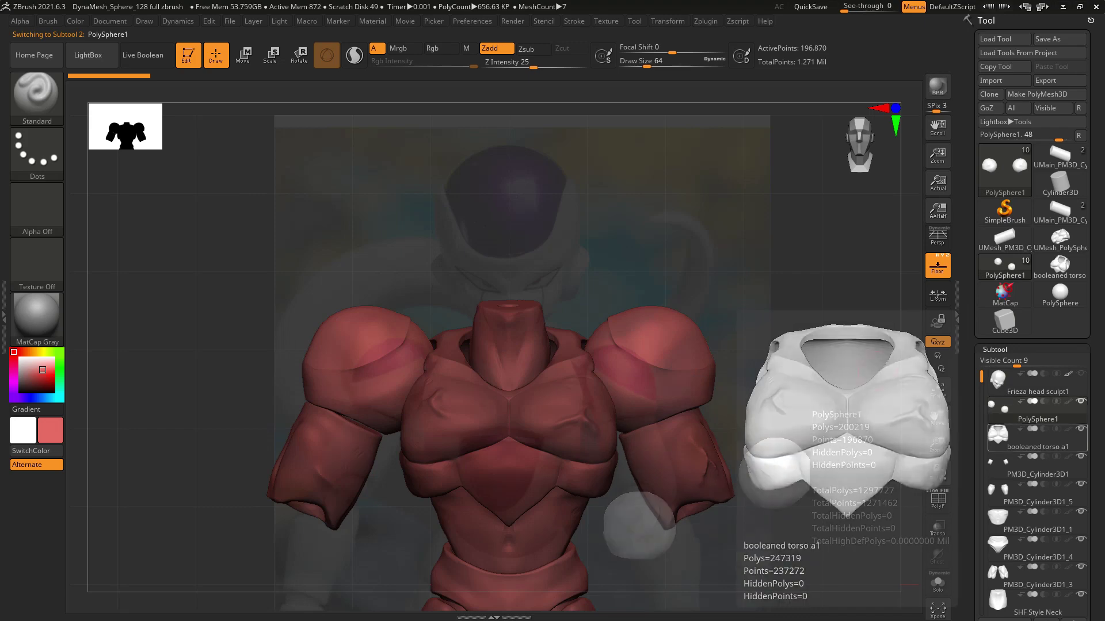
click(1030, 439)
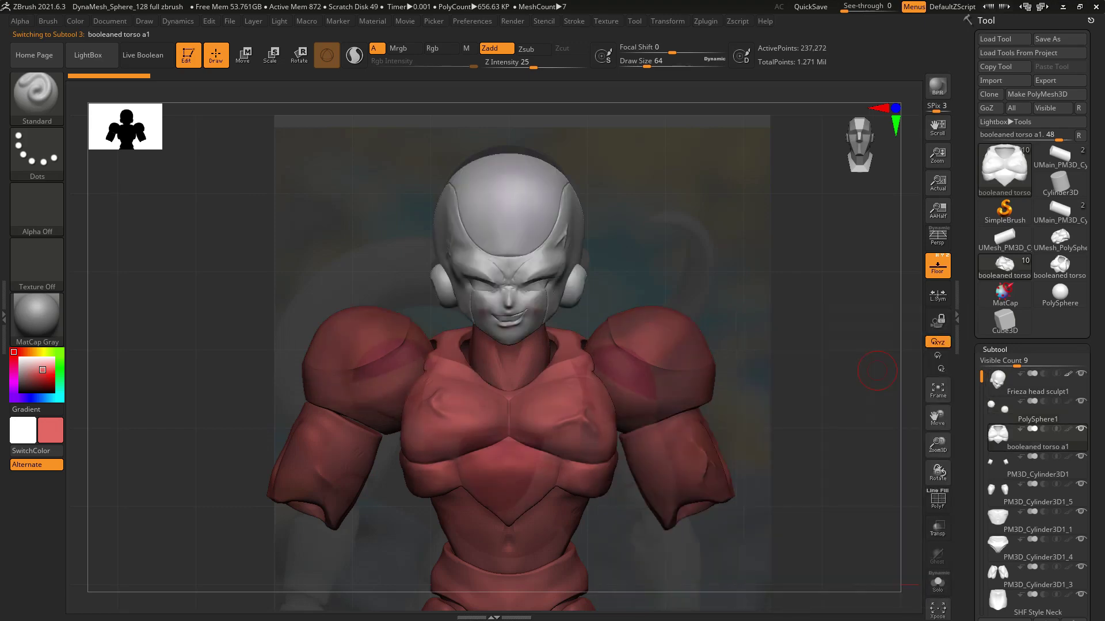
drag(797, 386, 725, 351)
click(937, 583)
drag(874, 138, 896, 182)
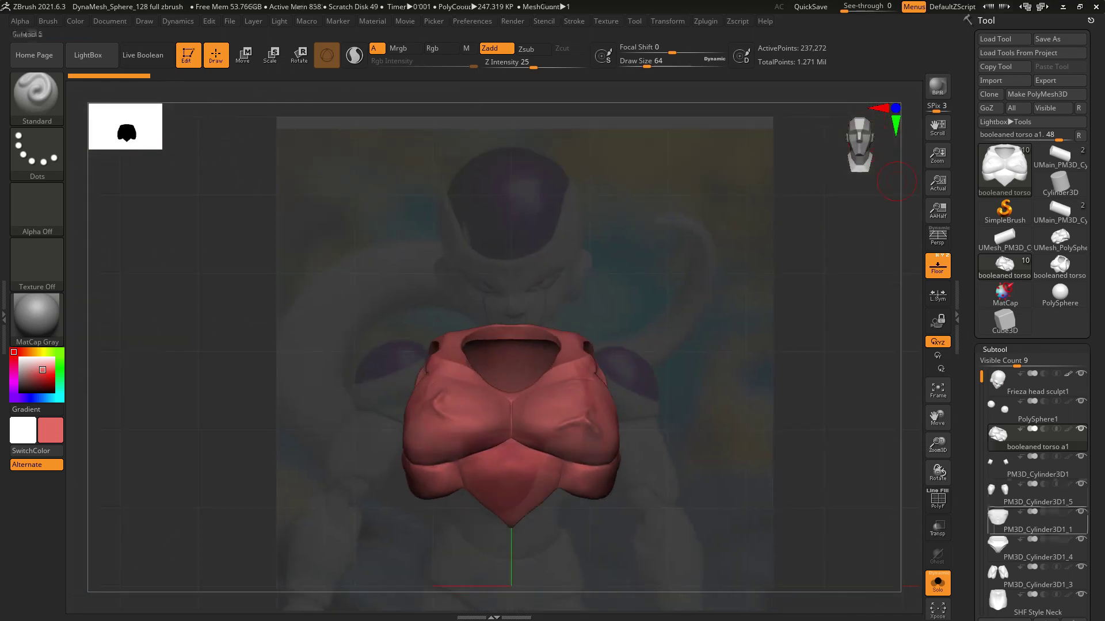
click(1024, 575)
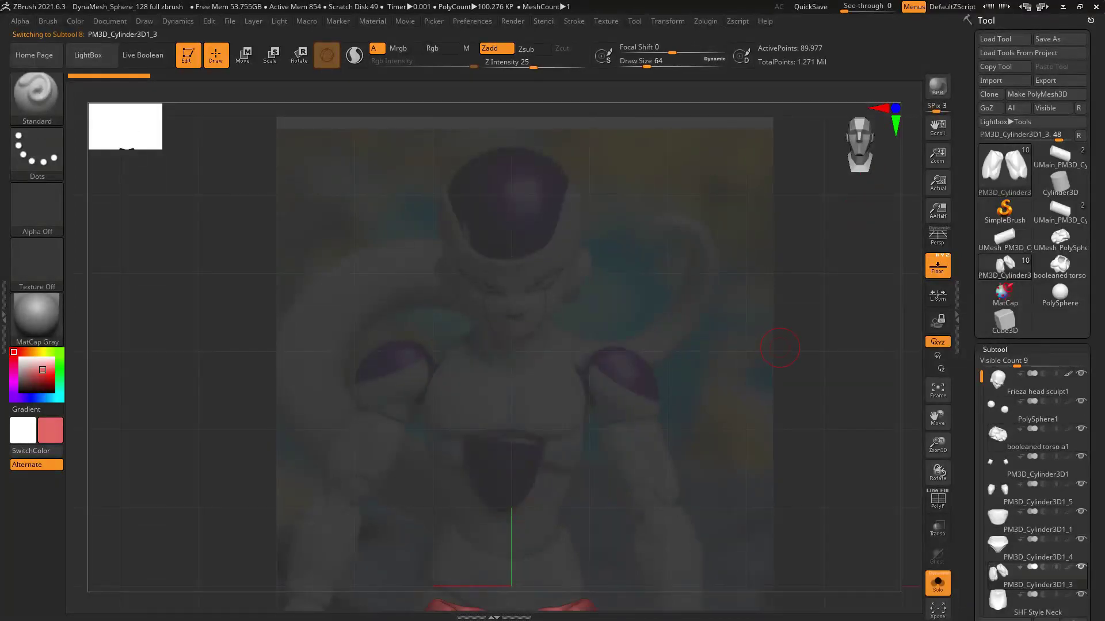
key(f)
mouse_move(860, 144)
mouse_down()
mouse_move(806, 148)
mouse_move(863, 147)
mouse_up()
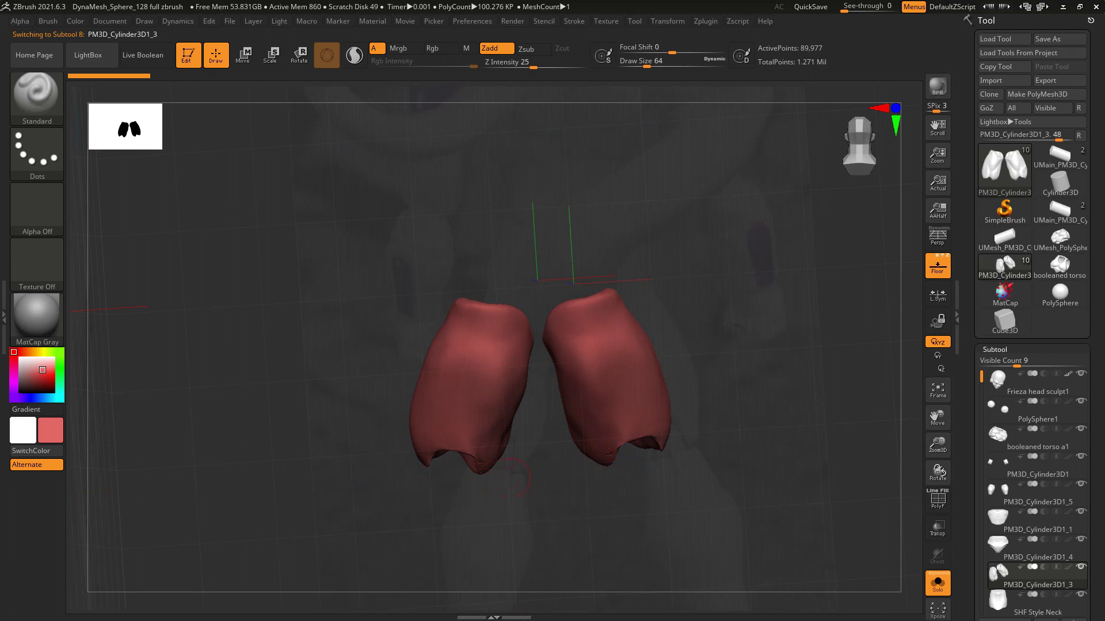
drag(738, 498, 740, 498)
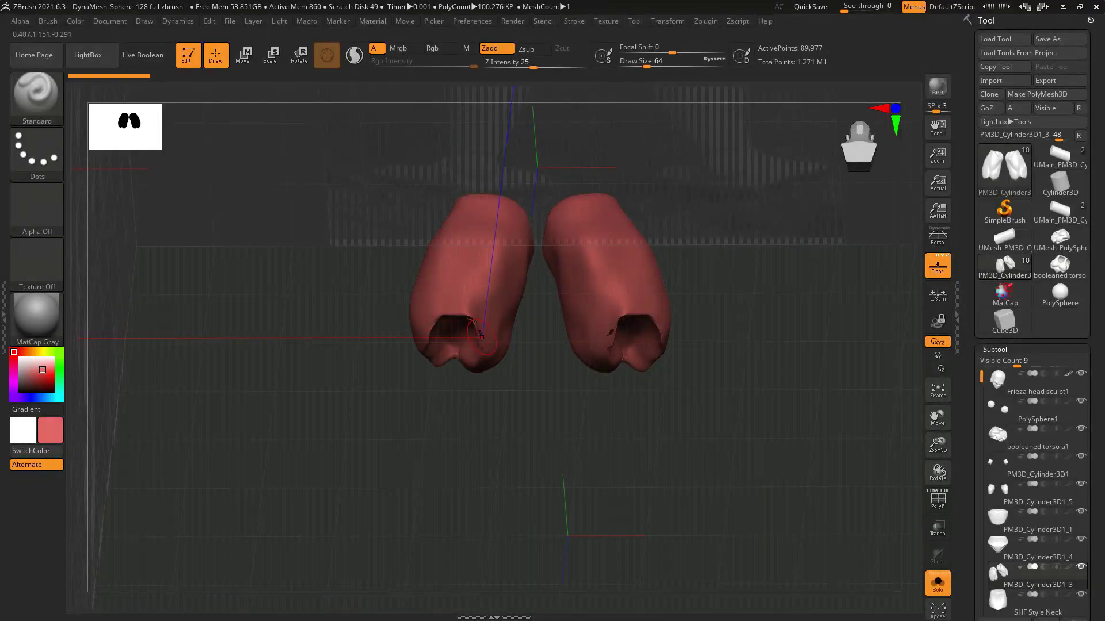
drag(481, 337, 486, 397)
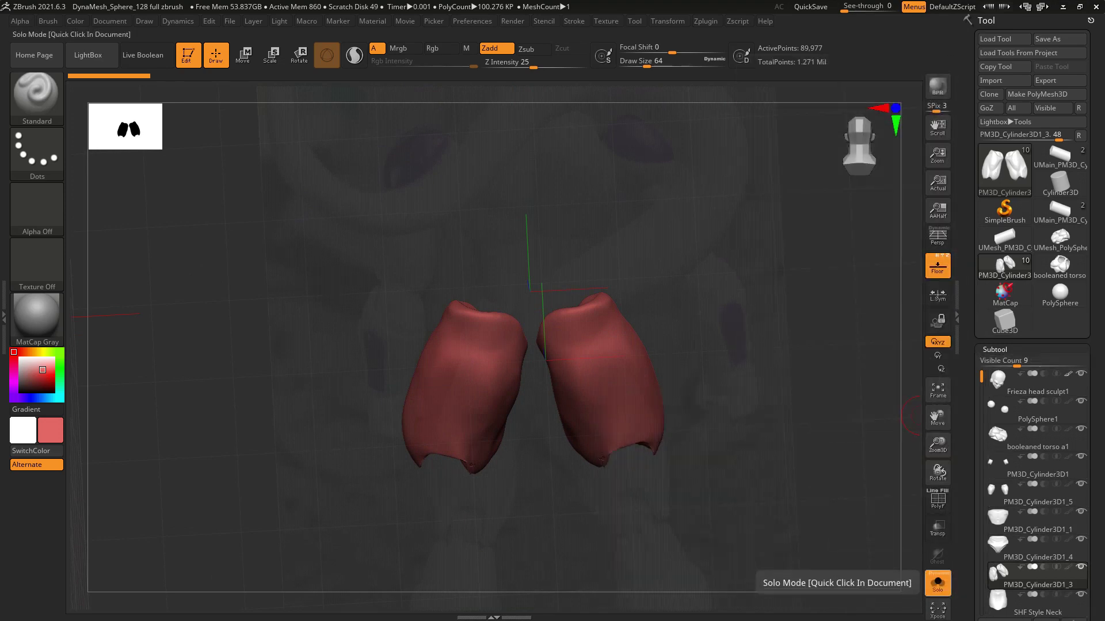
click(938, 582)
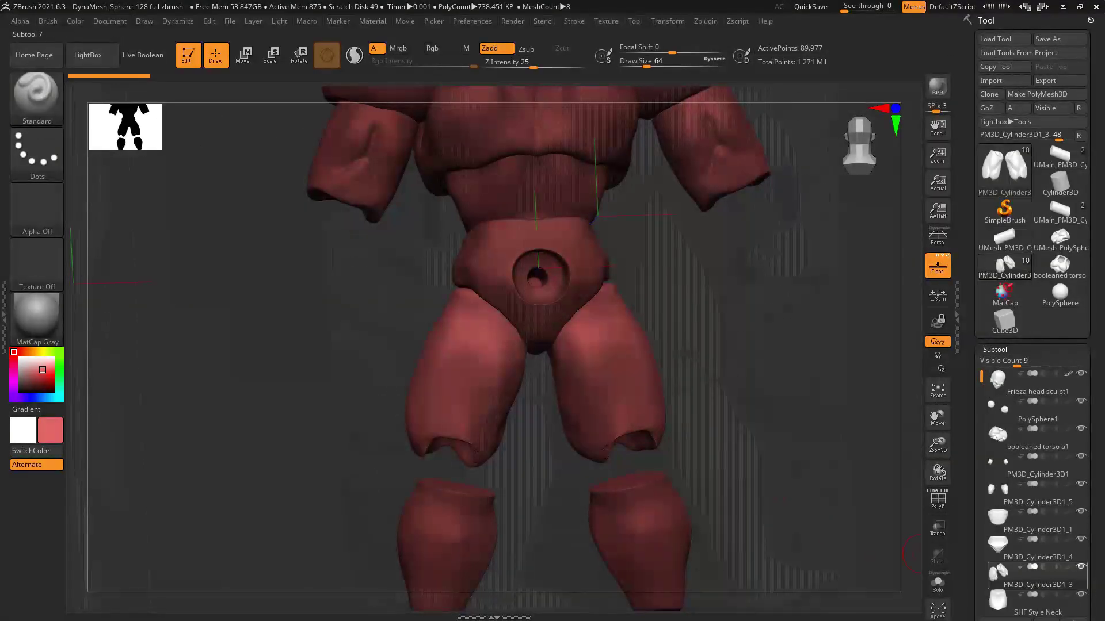
click(1036, 495)
drag(834, 374, 759, 368)
drag(761, 470, 912, 357)
alt+click(833, 311)
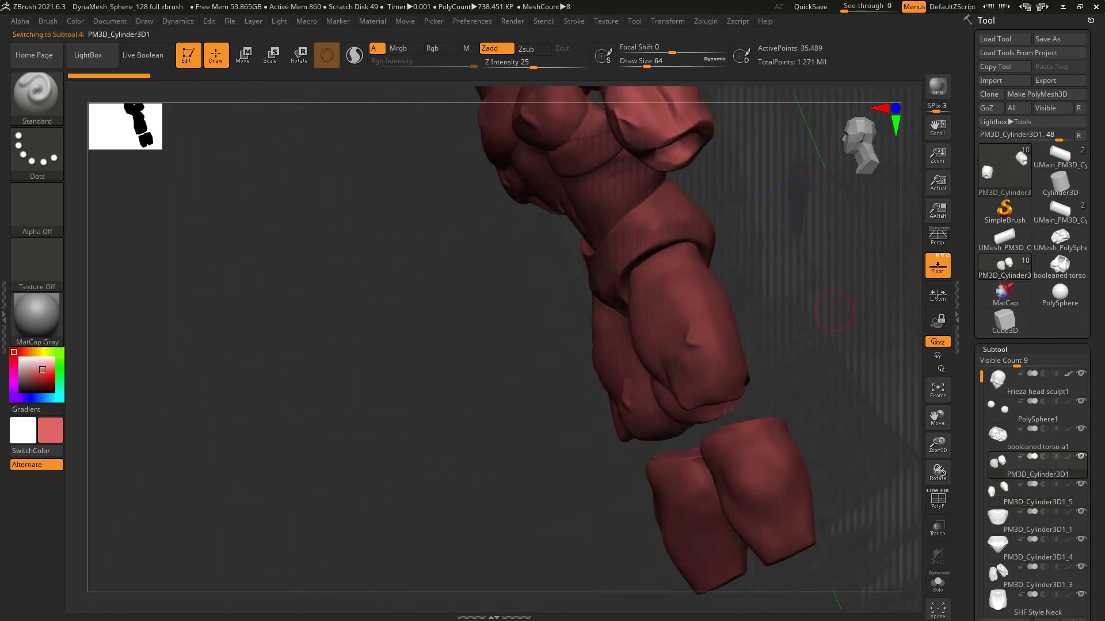
drag(748, 345, 299, 345)
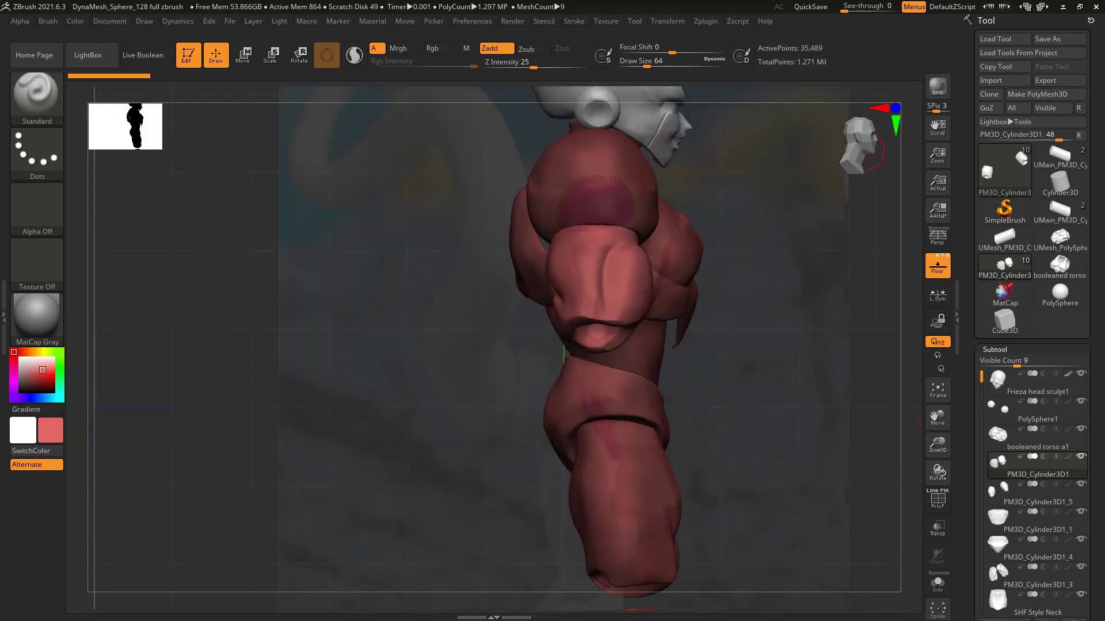
click(938, 583)
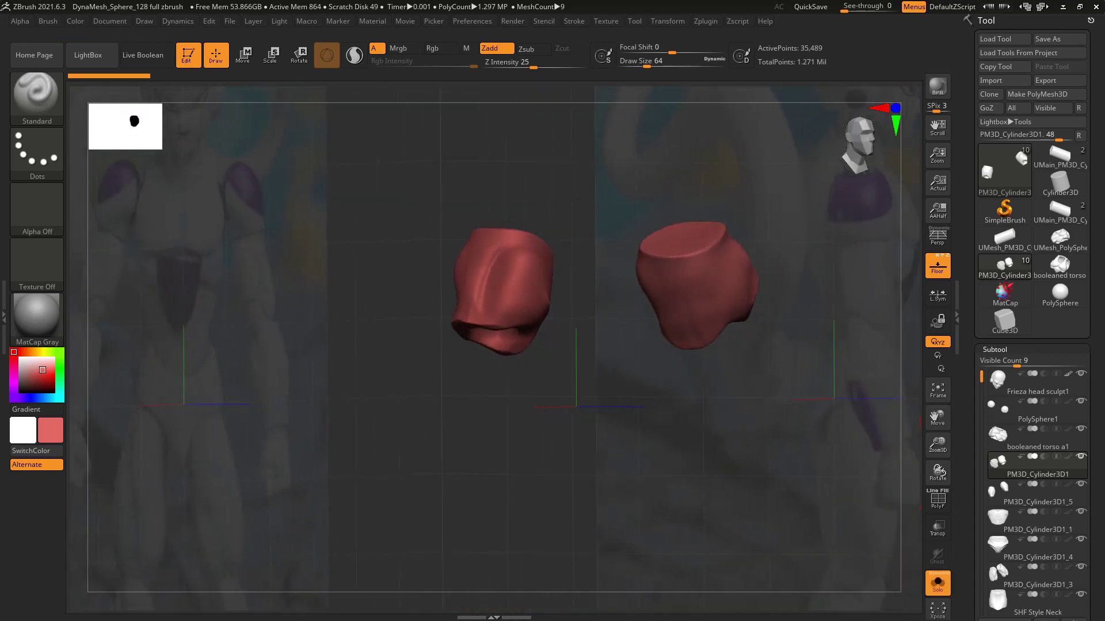
drag(300, 345, 75, 345)
click(172, 345)
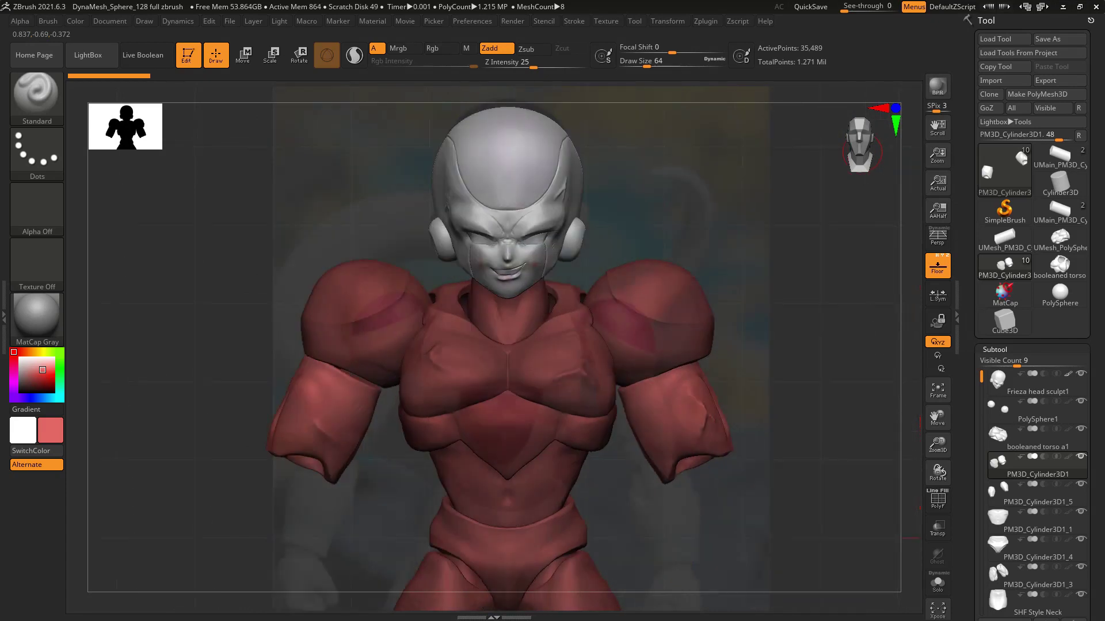
mouse_move(1060, 182)
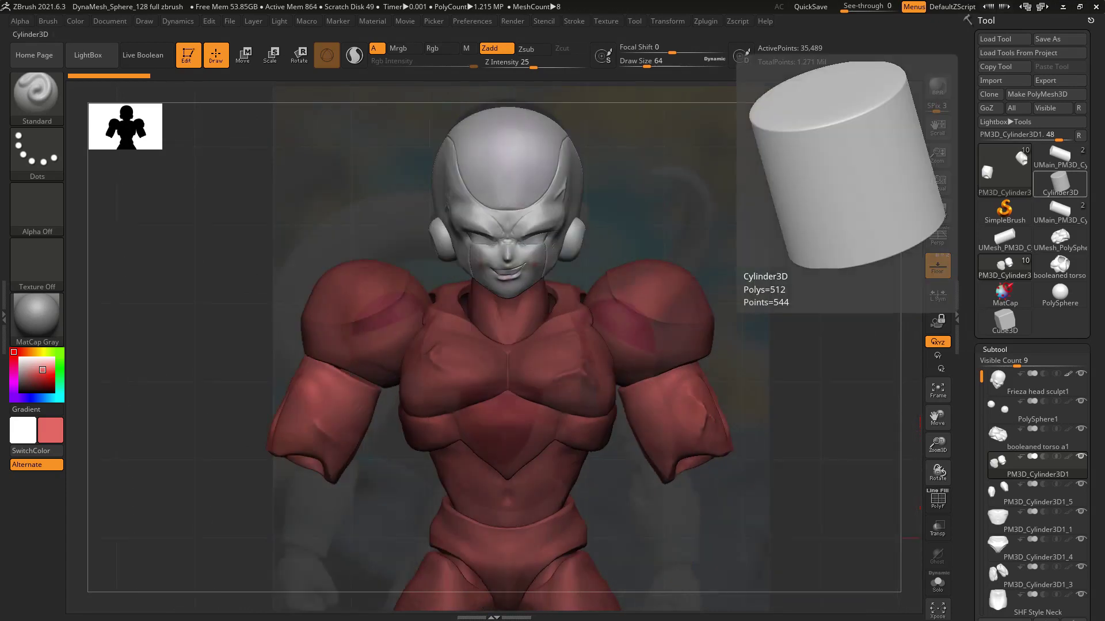